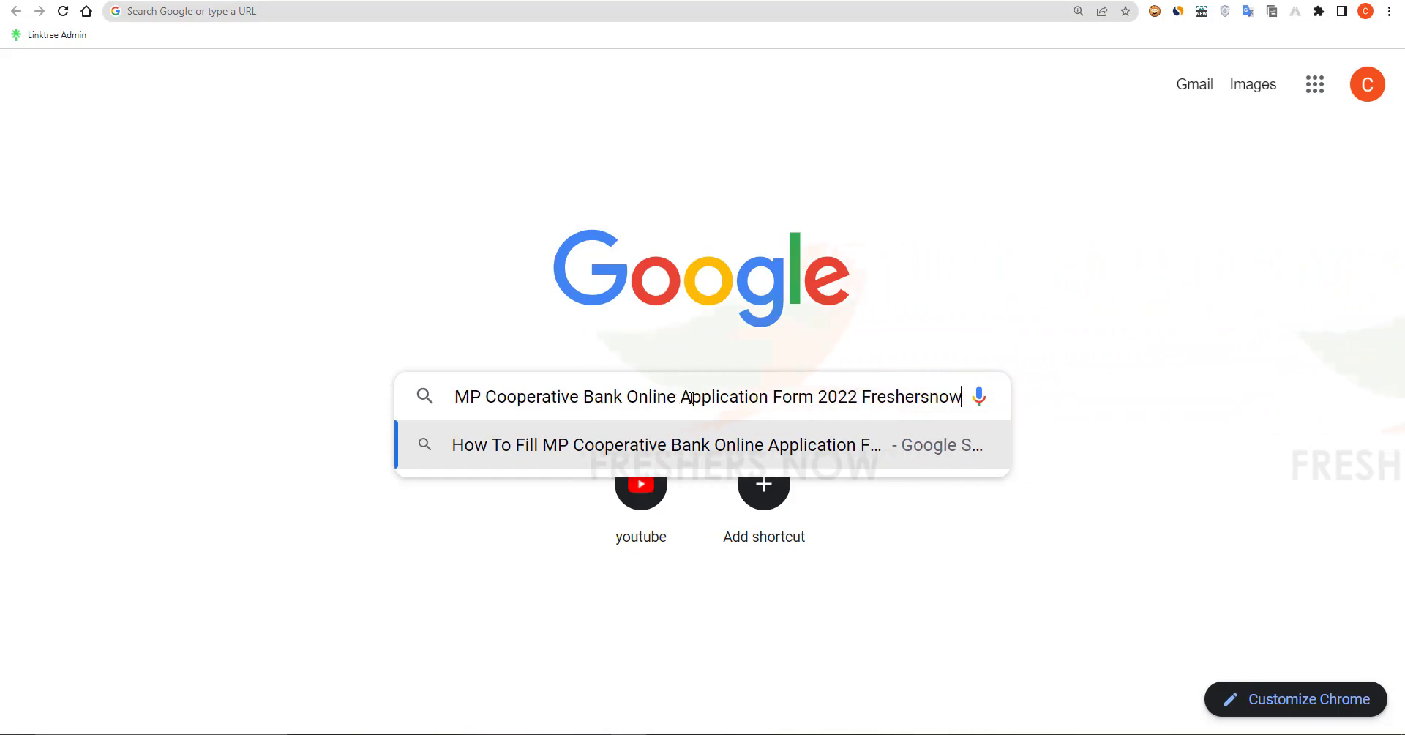
Step: Open the Freshersnow MP Cooperative Bank article and follow its apply-online link for Clerk/Society Manager
key("Return")
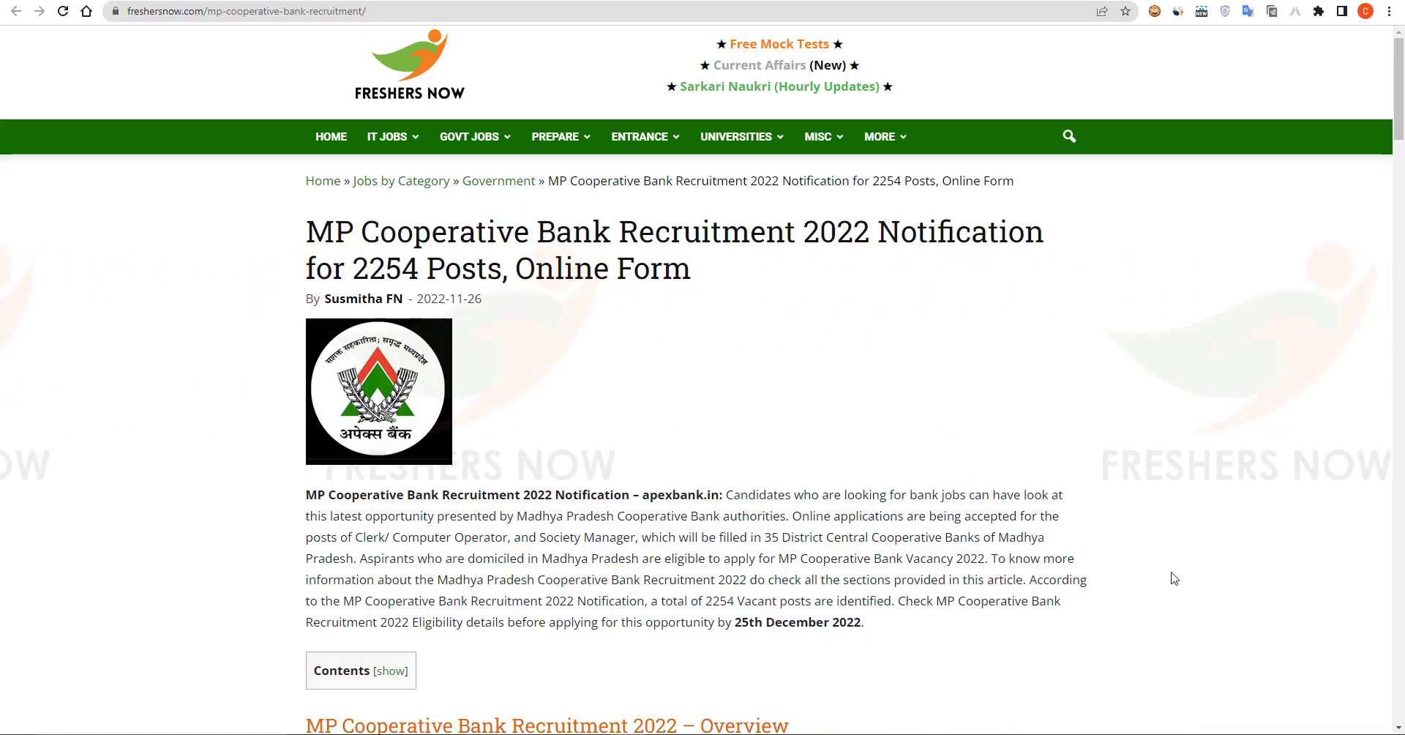
scroll(1174, 578, "down", 15)
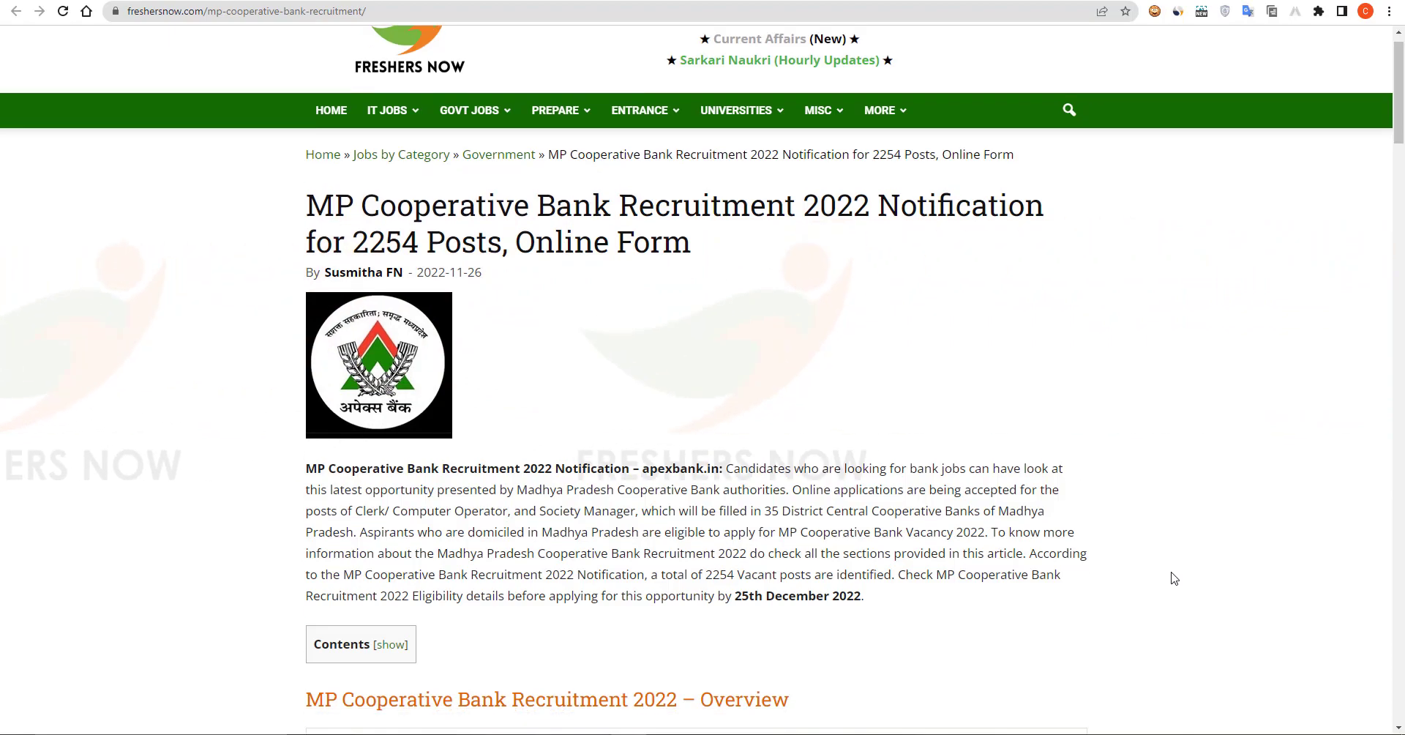
scroll(1174, 578, "down", 20)
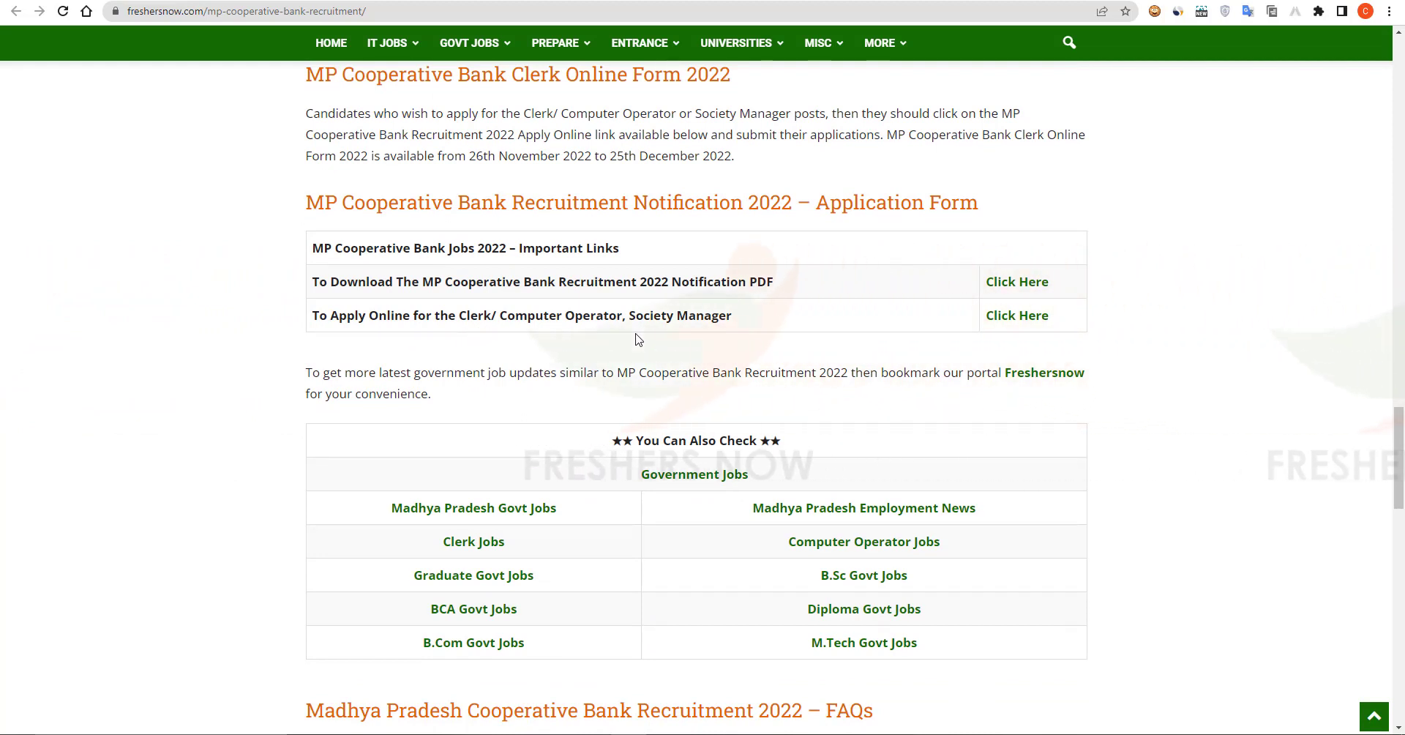
left_click(1029, 320)
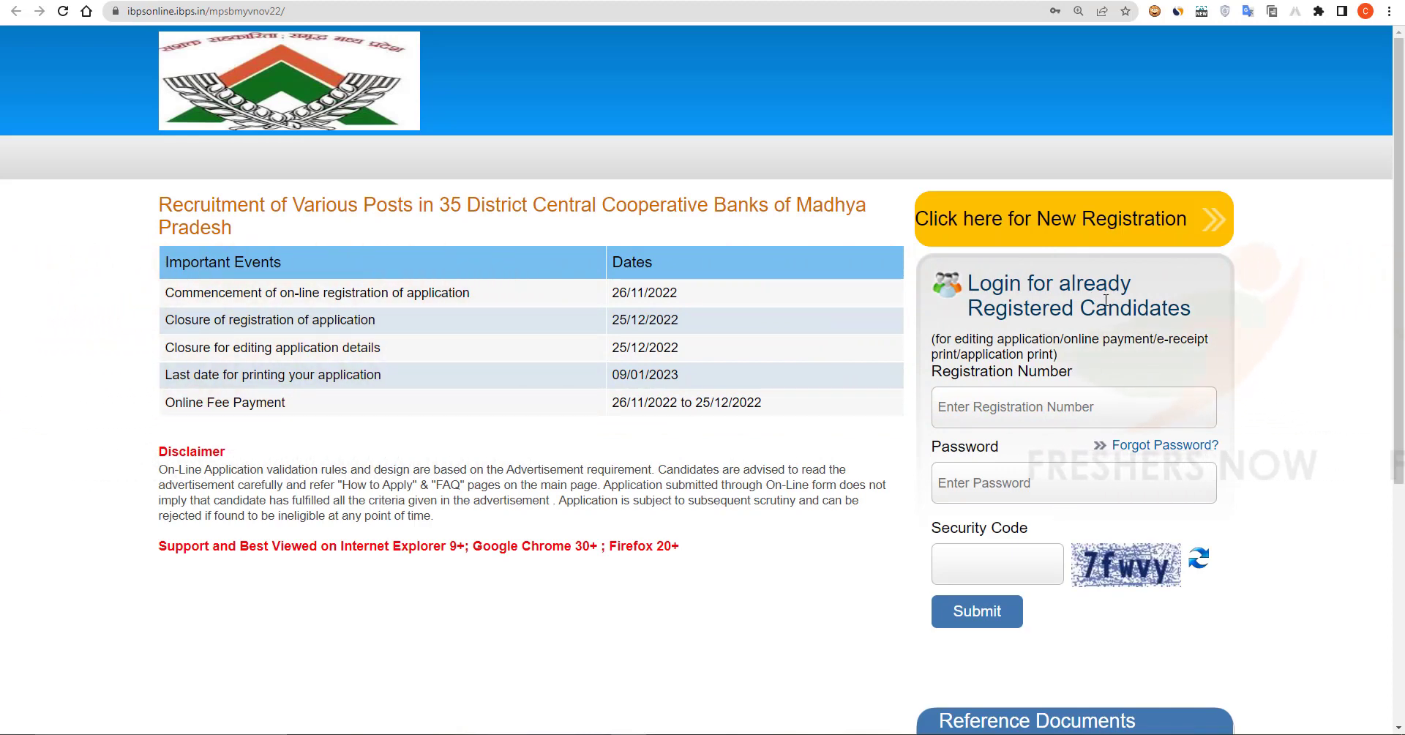
Step: Start a new registration via 'Click here for New Registration' on the IBPS recruitment page
left_click(1082, 225)
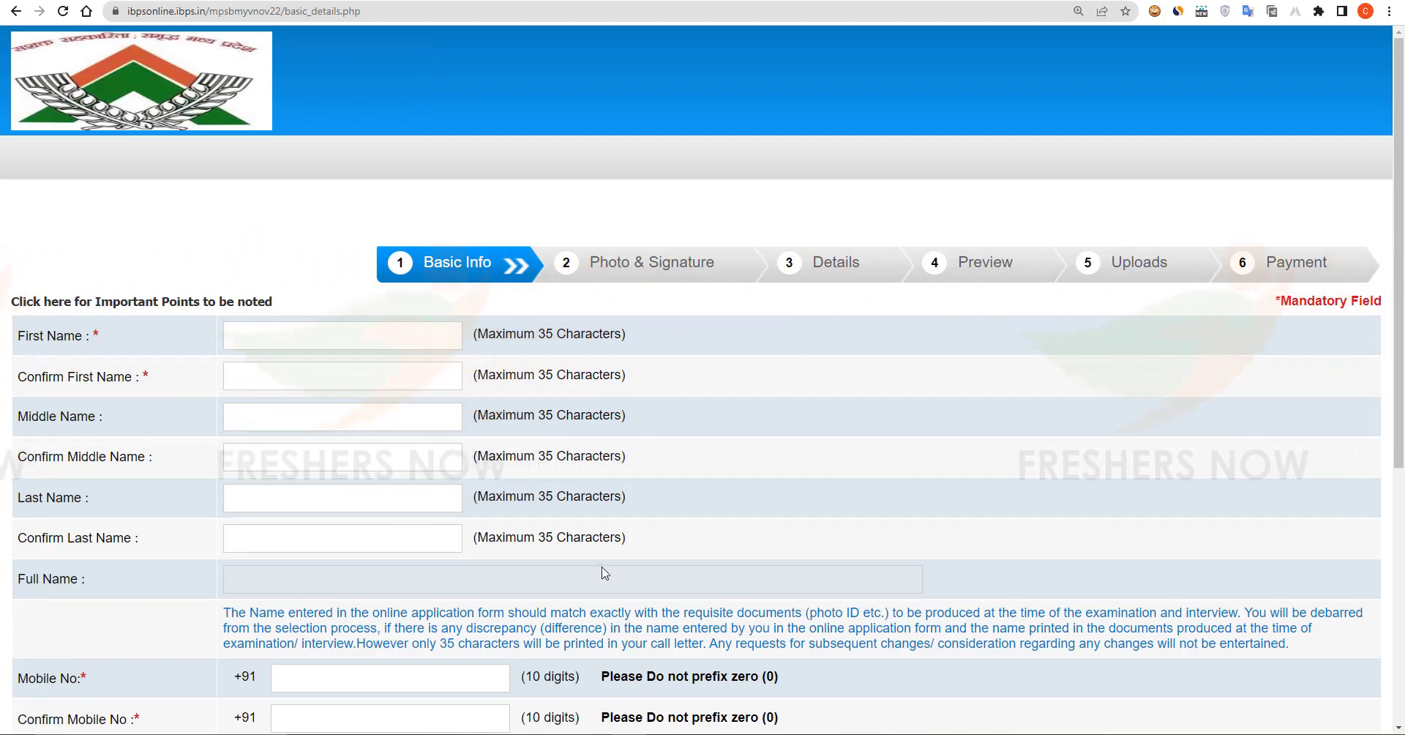
Step: Enter the candidate's first name and mobile number, with the mobile confirmation
left_click(324, 337)
type("c")
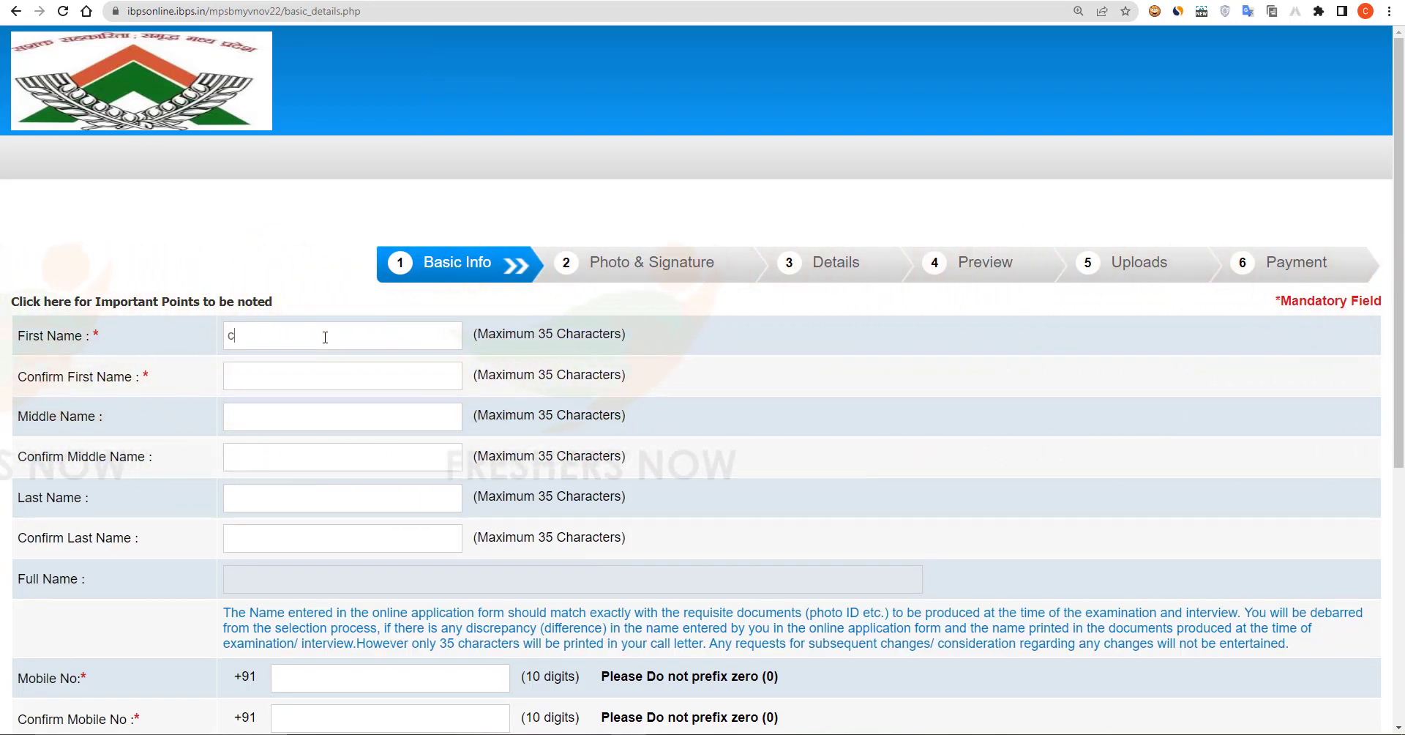
type("haitanya")
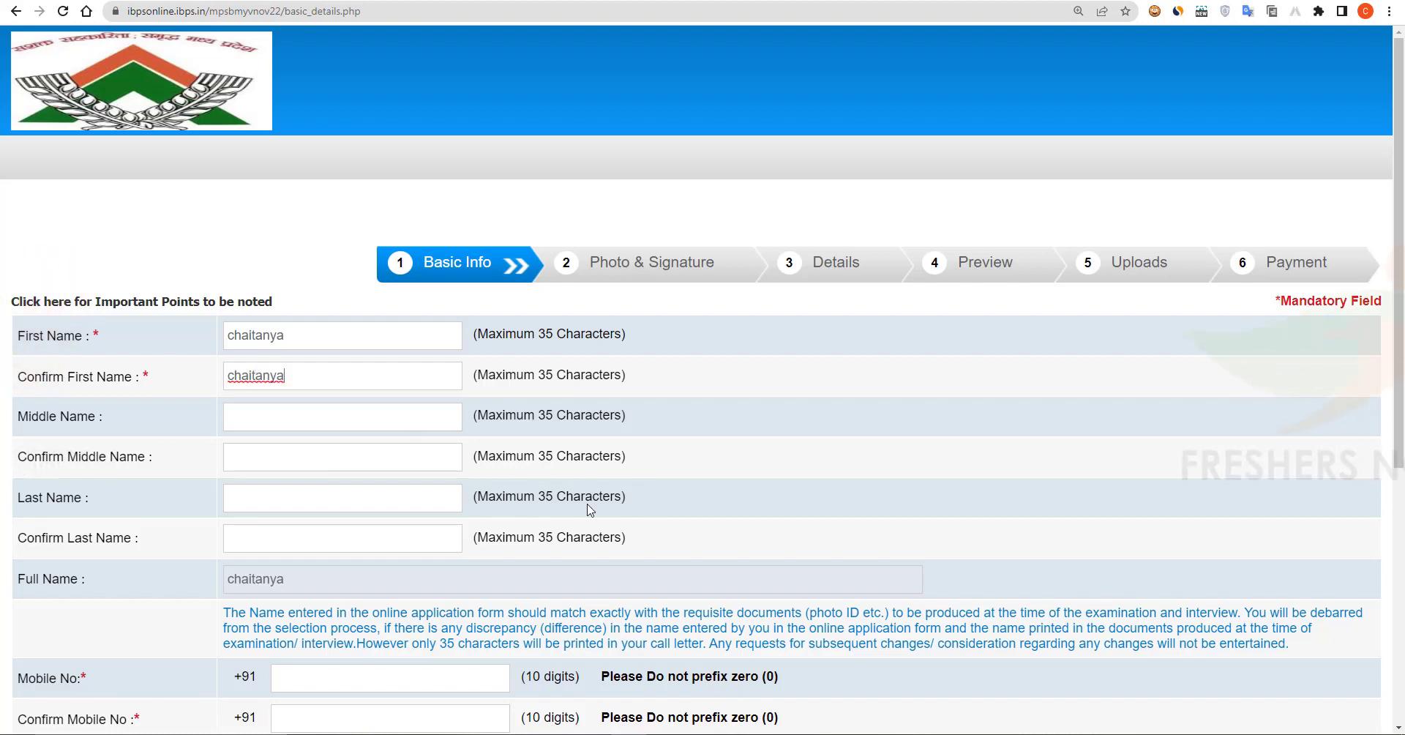
scroll(590, 510, "down", 3)
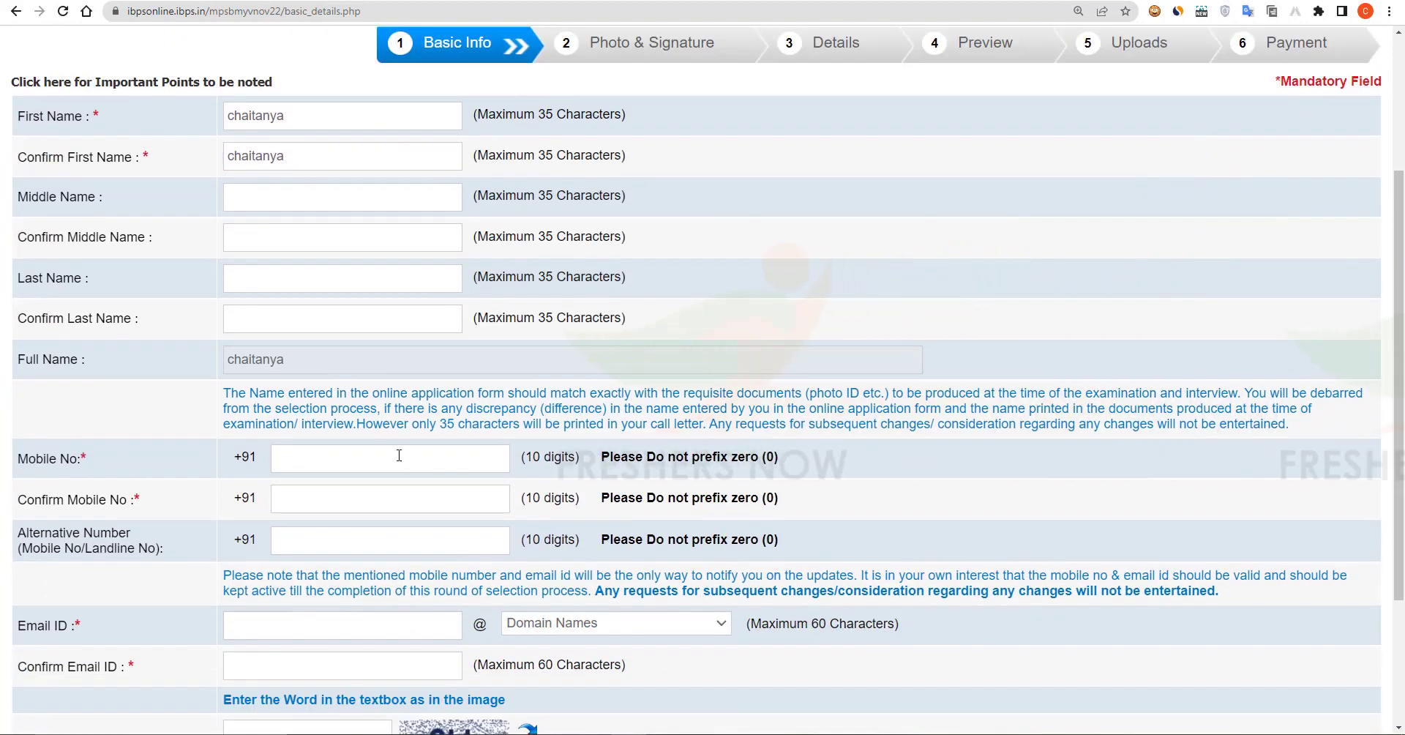
left_click(399, 455)
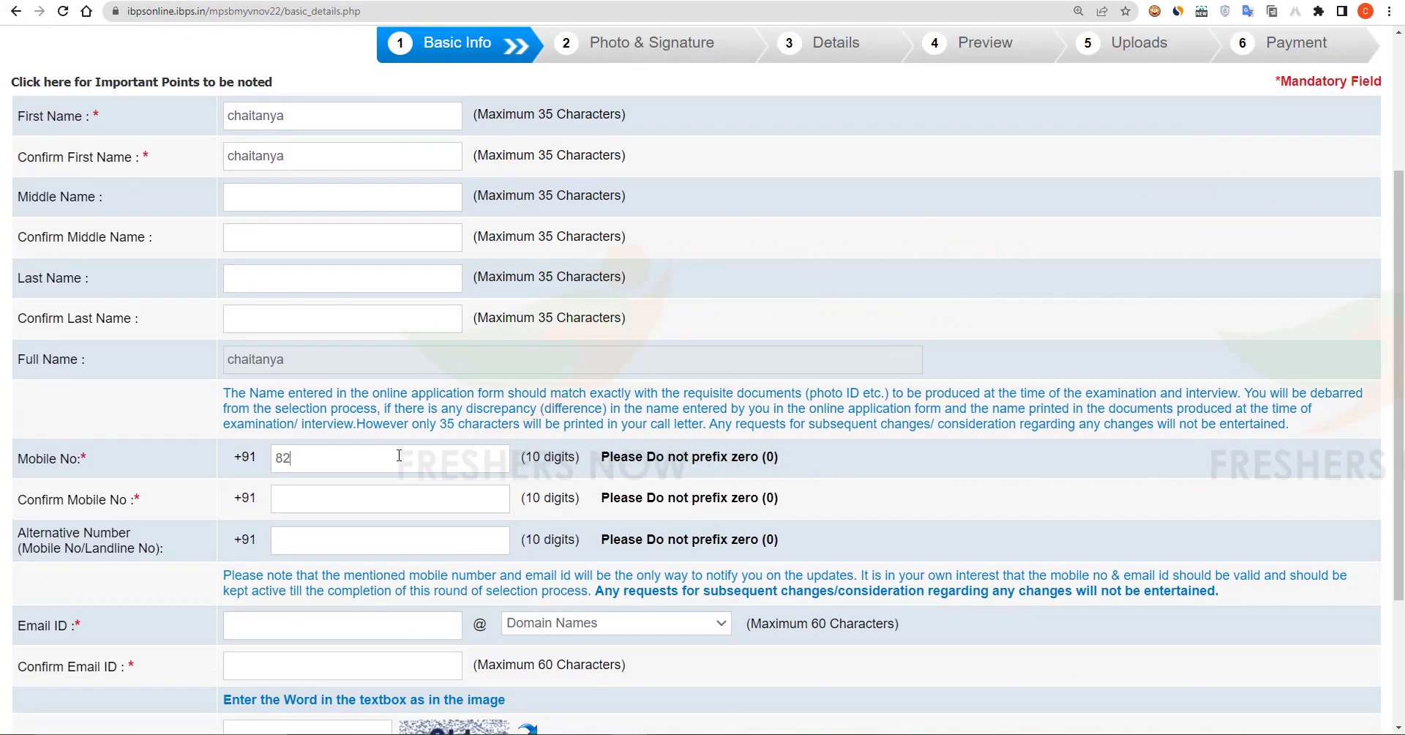
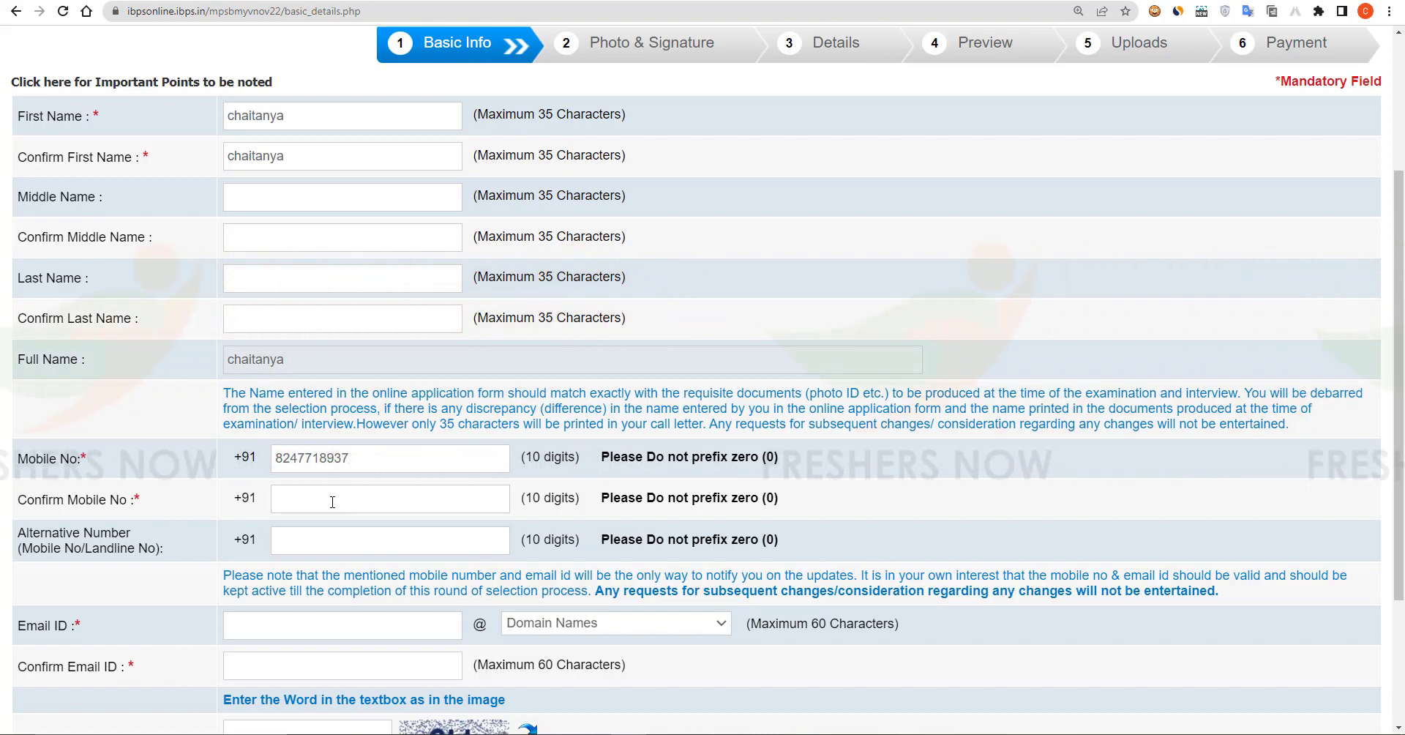
left_click(332, 502)
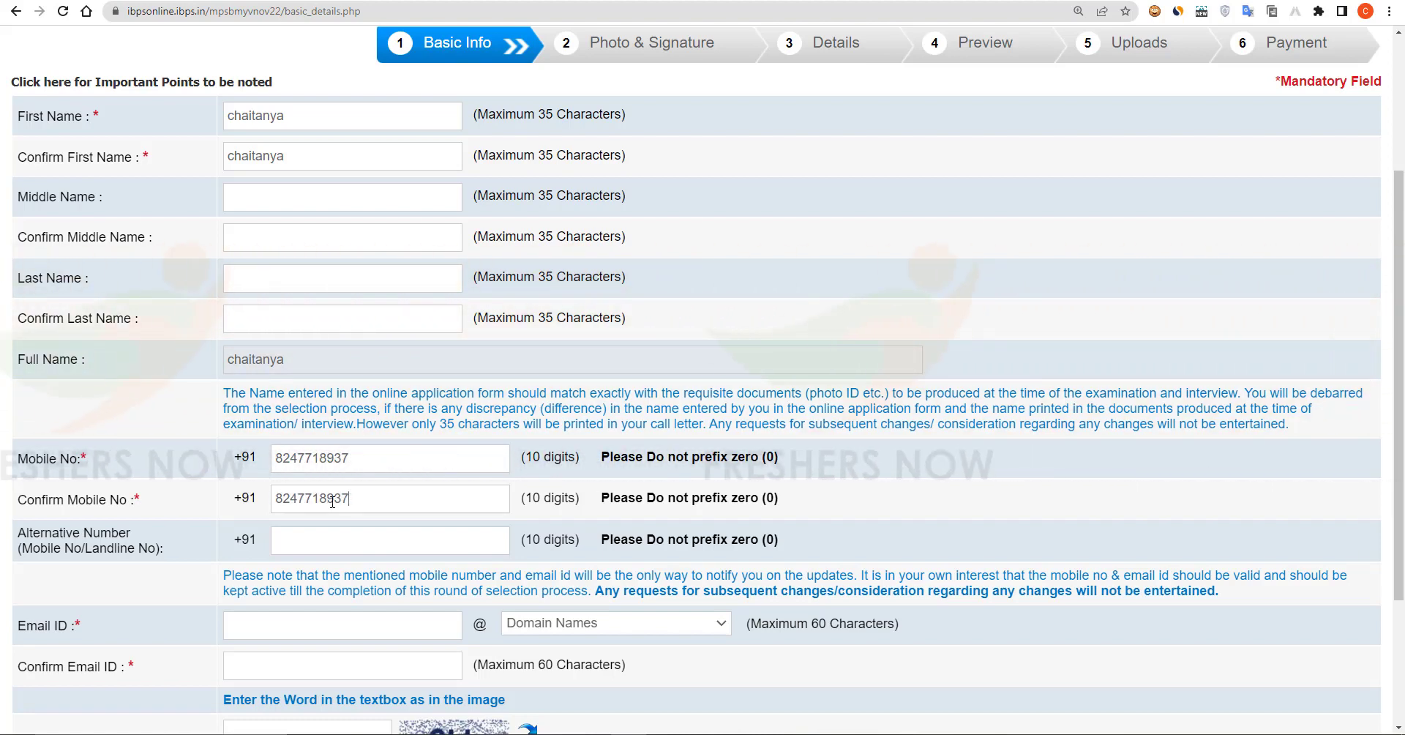
scroll(333, 502, "down", 2)
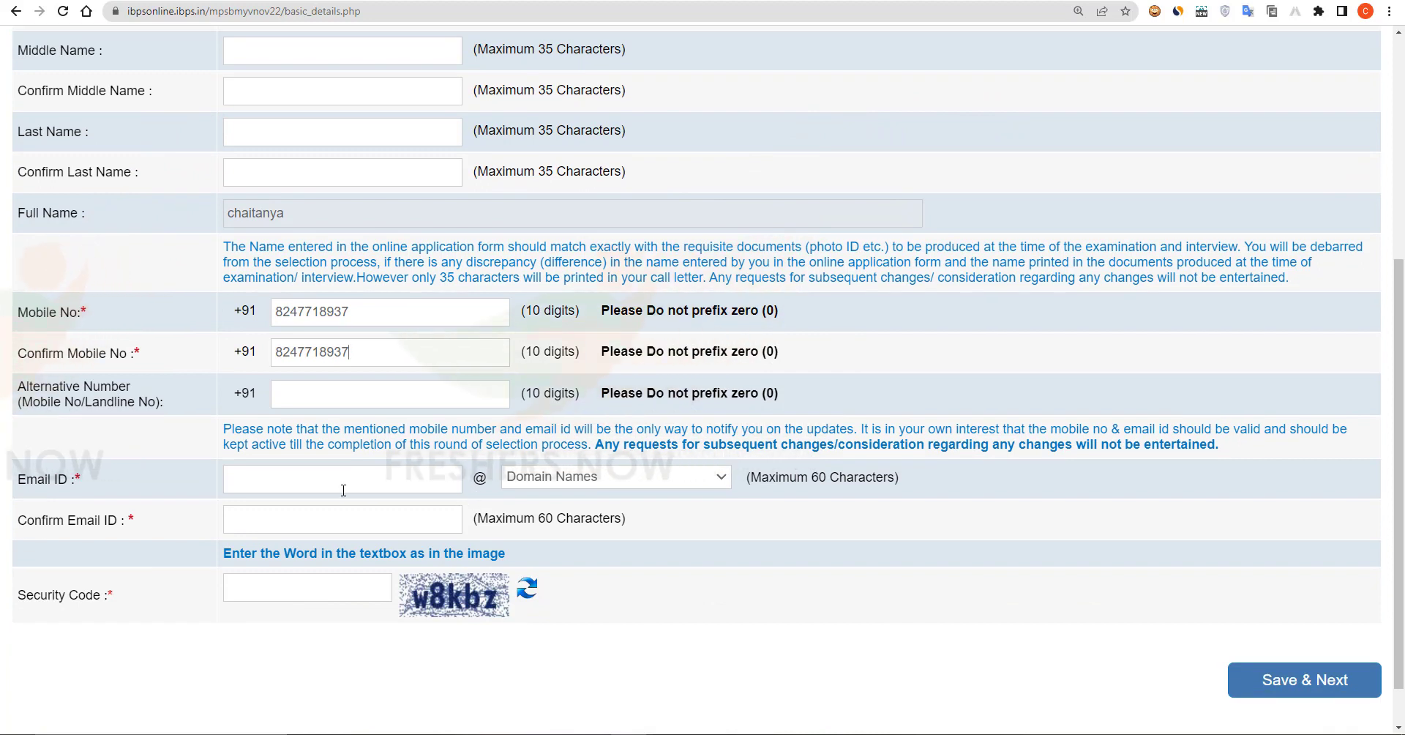
Step: Enter the candidate's gmail.com e-mail and its confirmation, fill the security code, and save
left_click(328, 482)
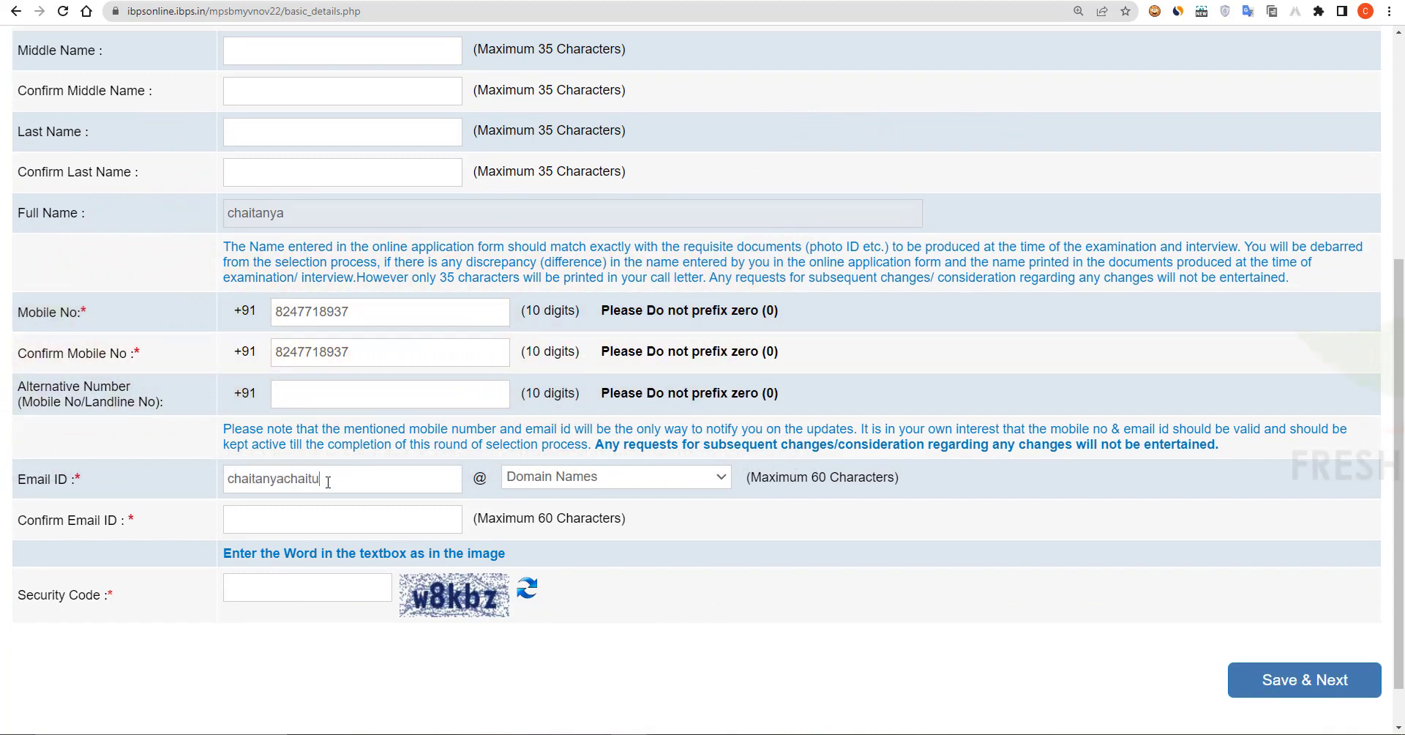
left_click(571, 479)
left_click(669, 530)
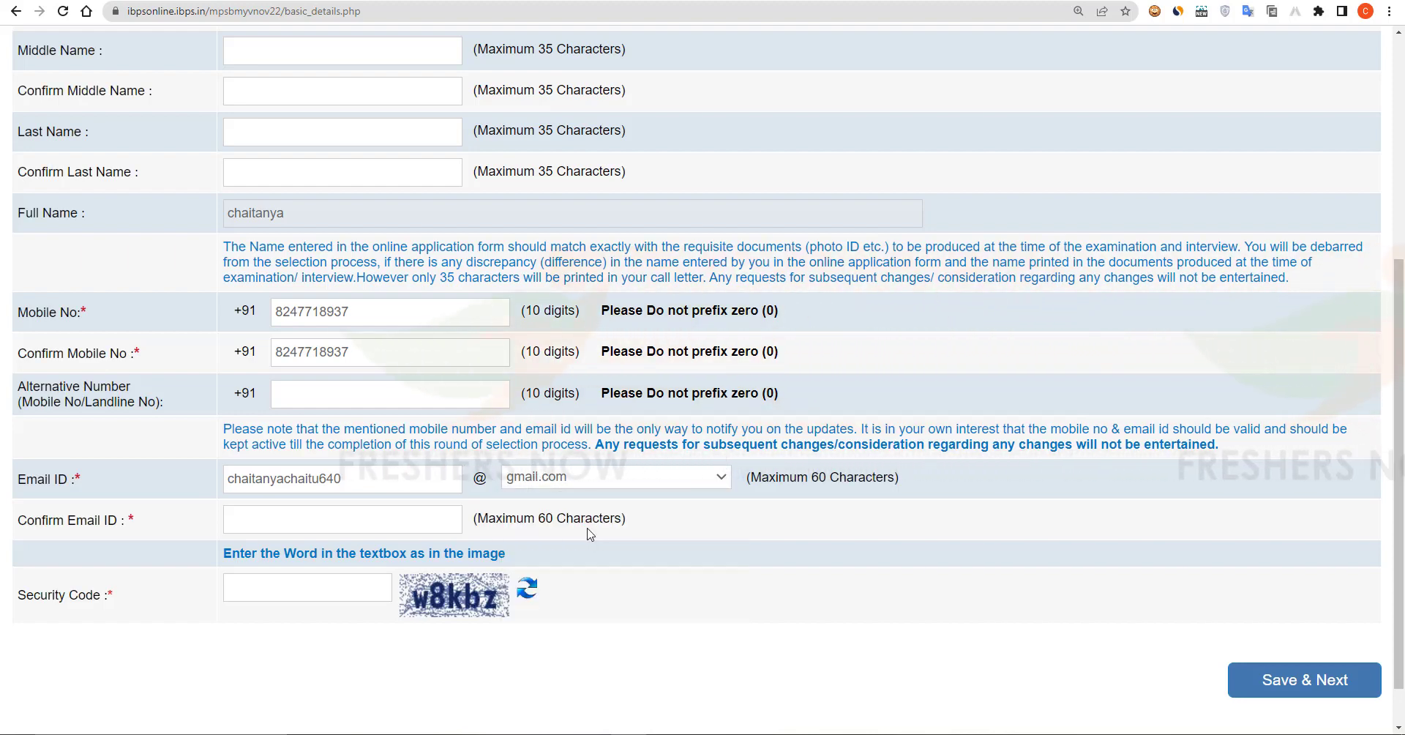
left_click(274, 516)
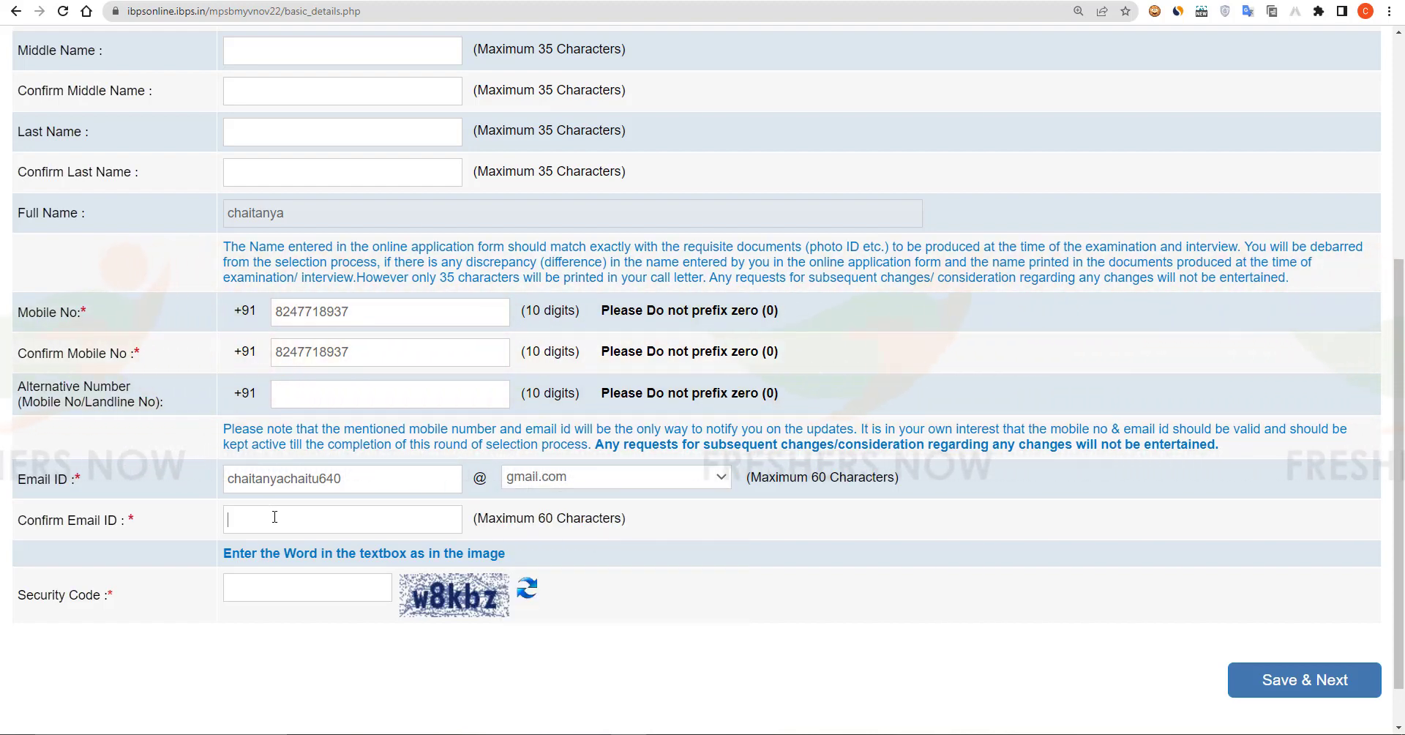
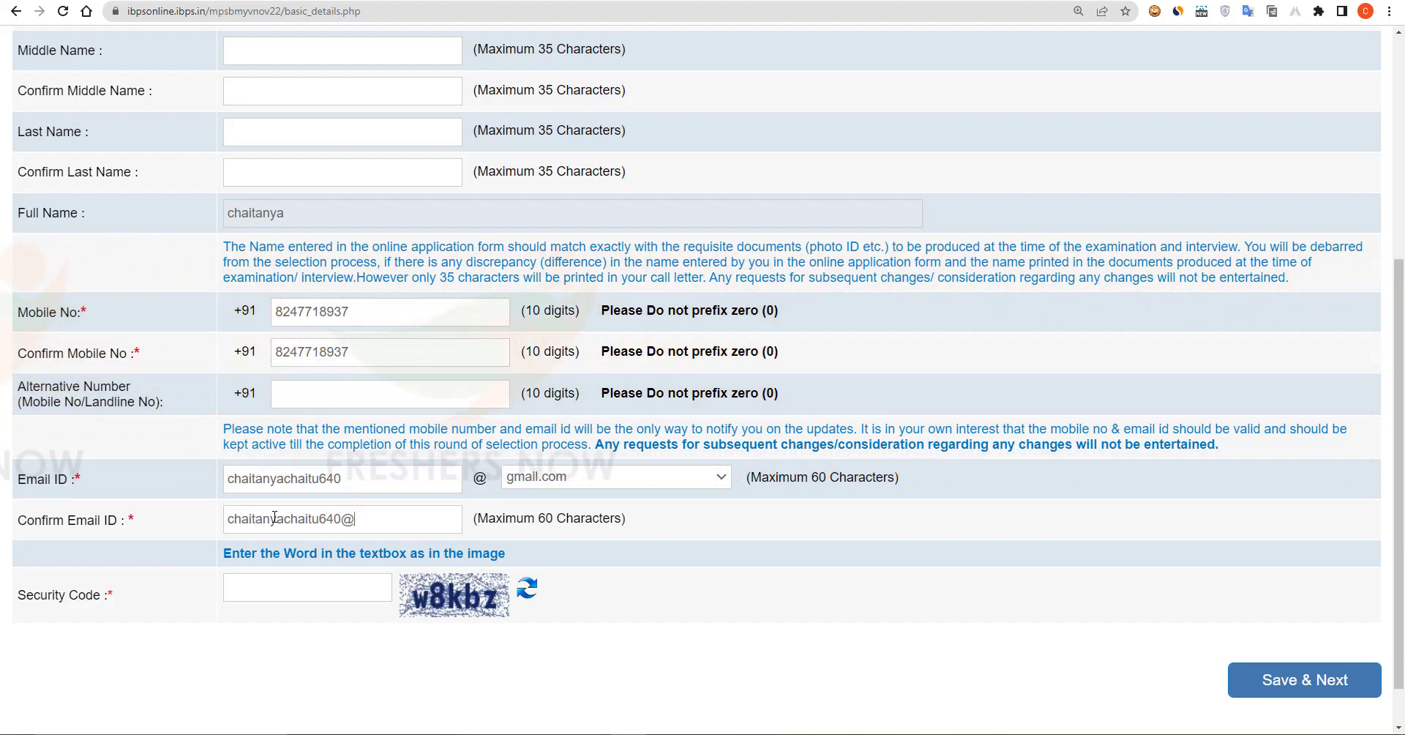
left_click(273, 587)
type("w8kbz")
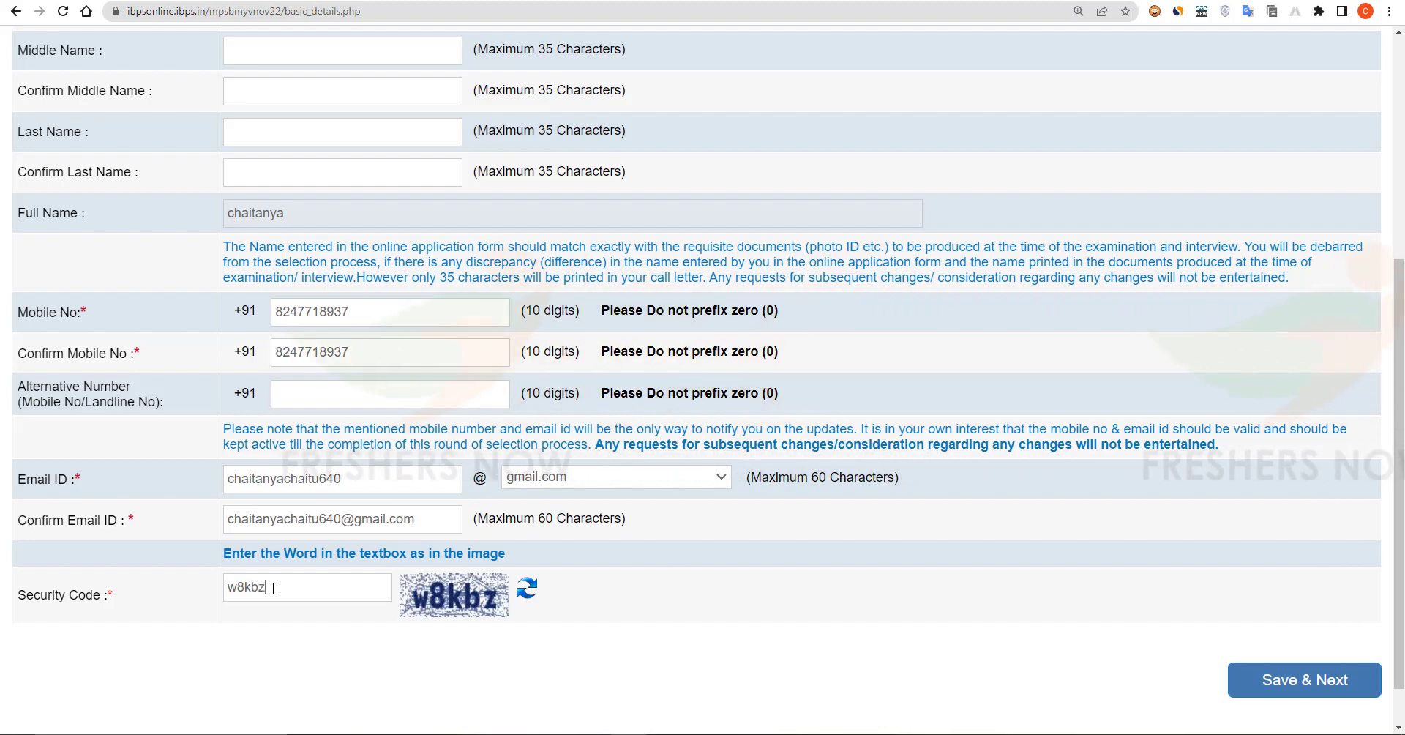
left_click(1310, 680)
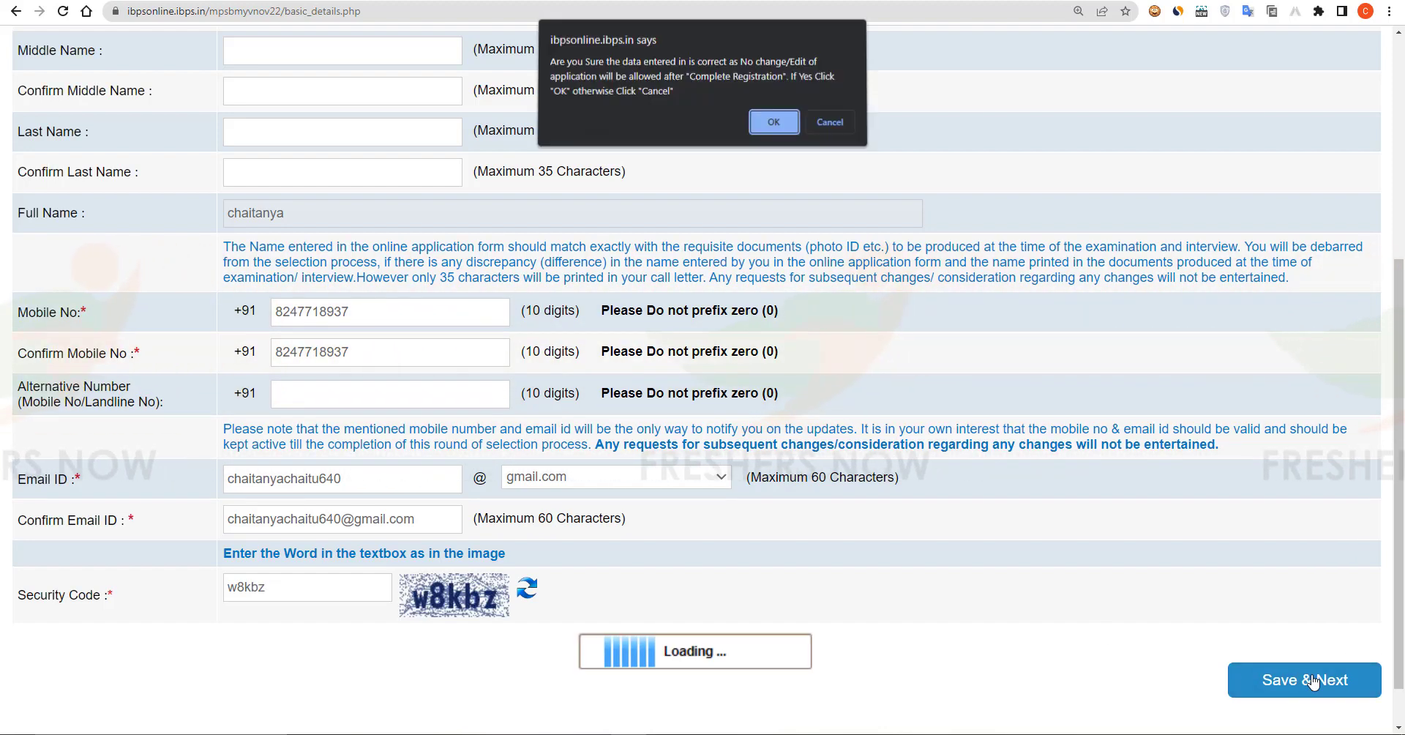
Step: Confirm the entered details, then upload the candidate's photograph and mark it valid
left_click(770, 123)
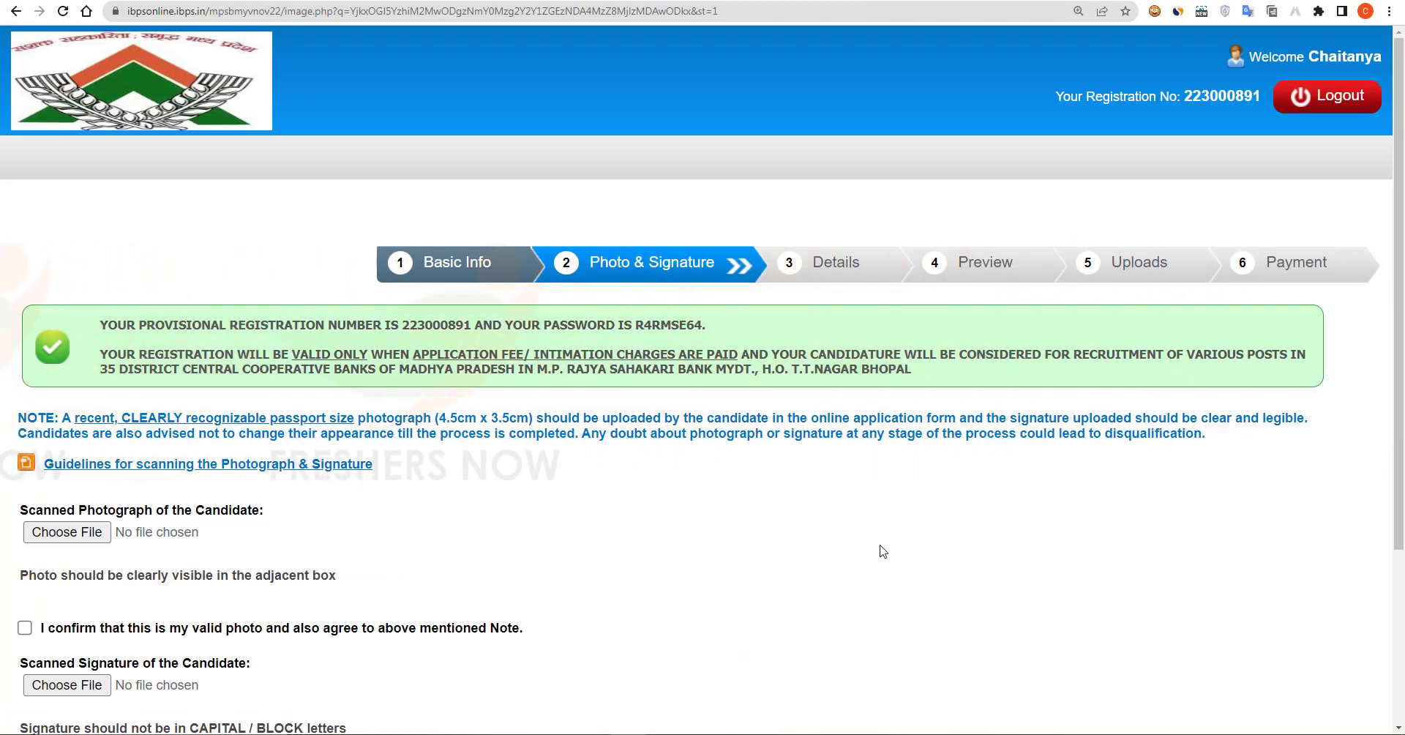
scroll(884, 551, "down", 3)
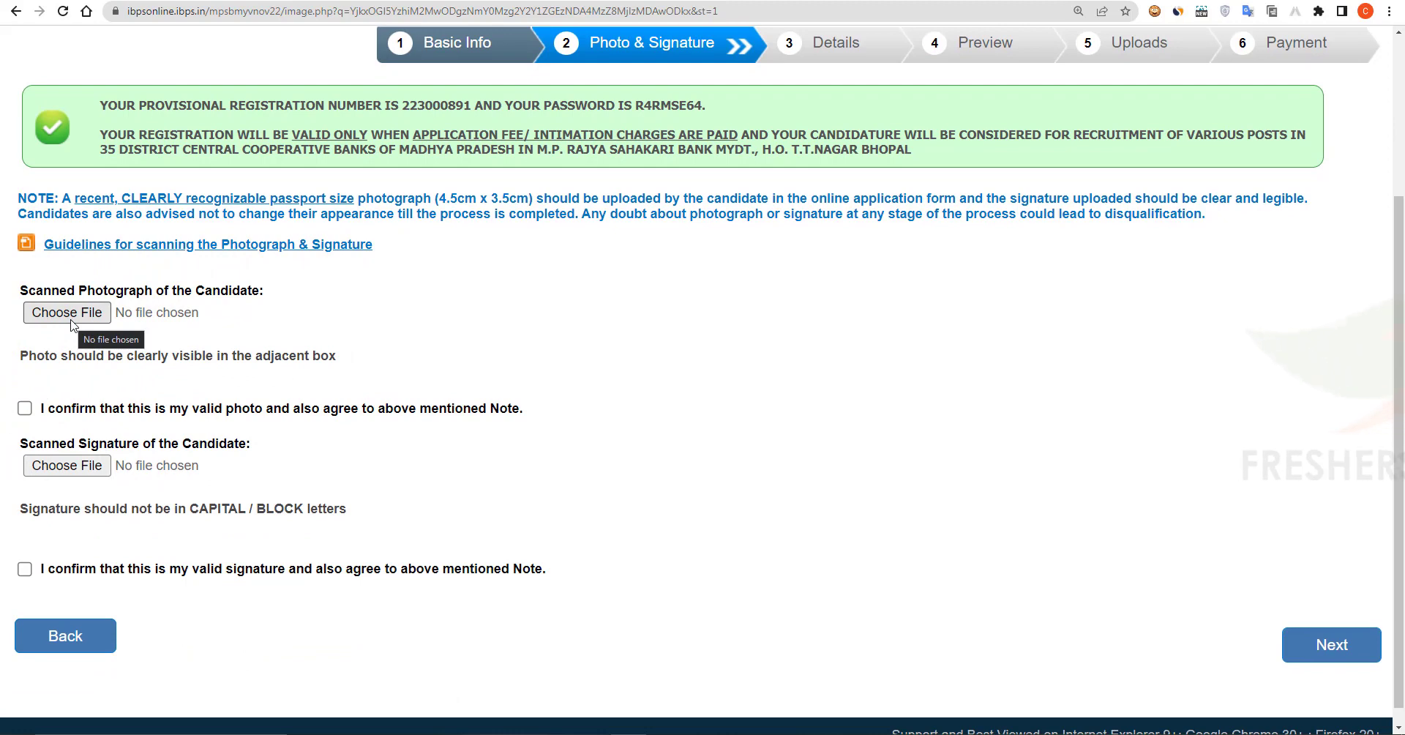
left_click(71, 319)
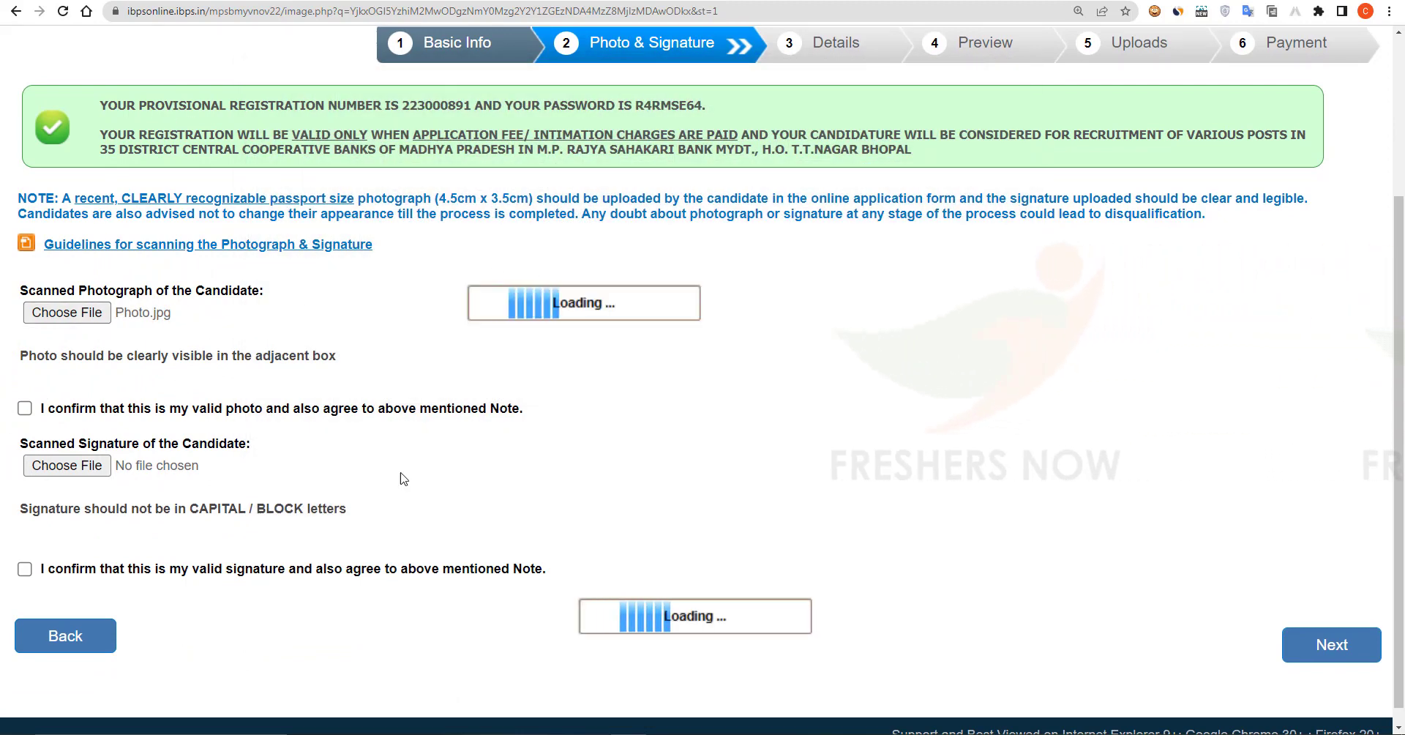
scroll(410, 417, "down", 2)
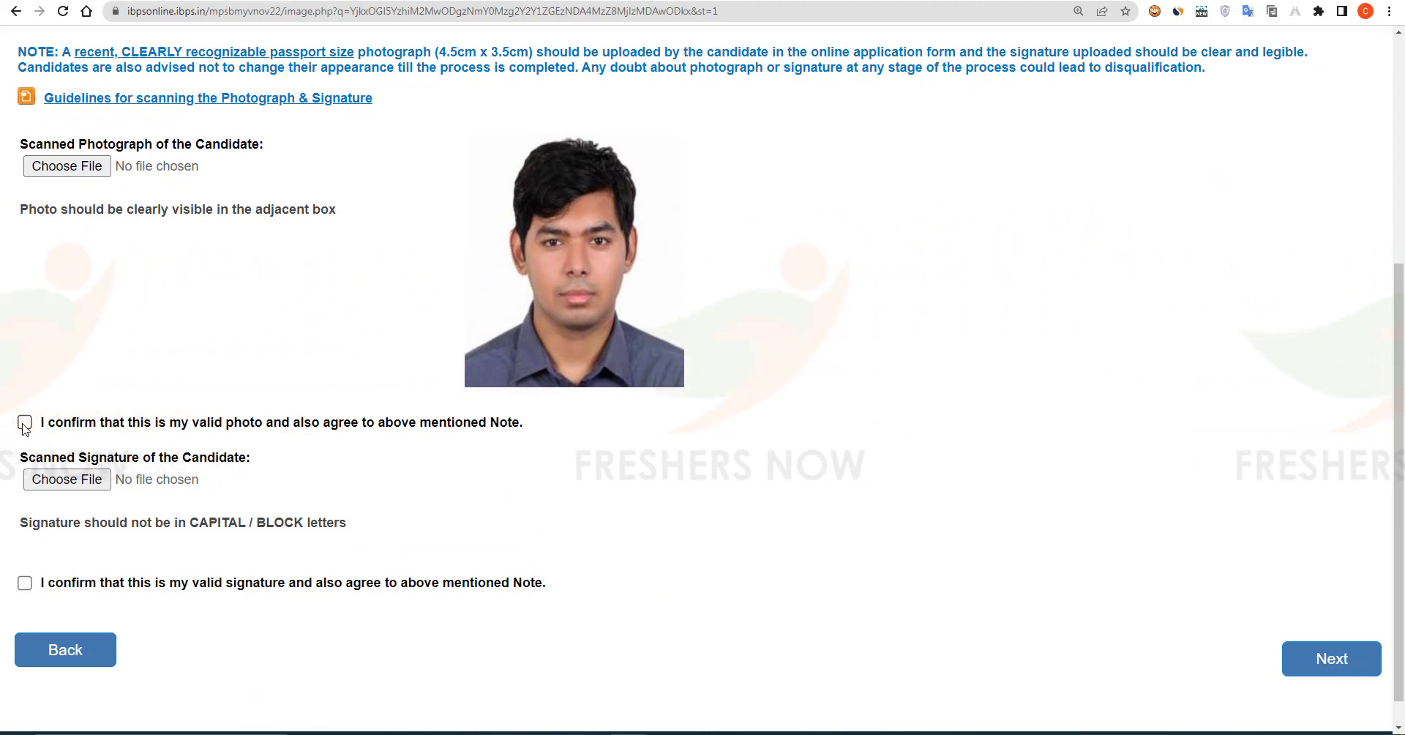
left_click(24, 423)
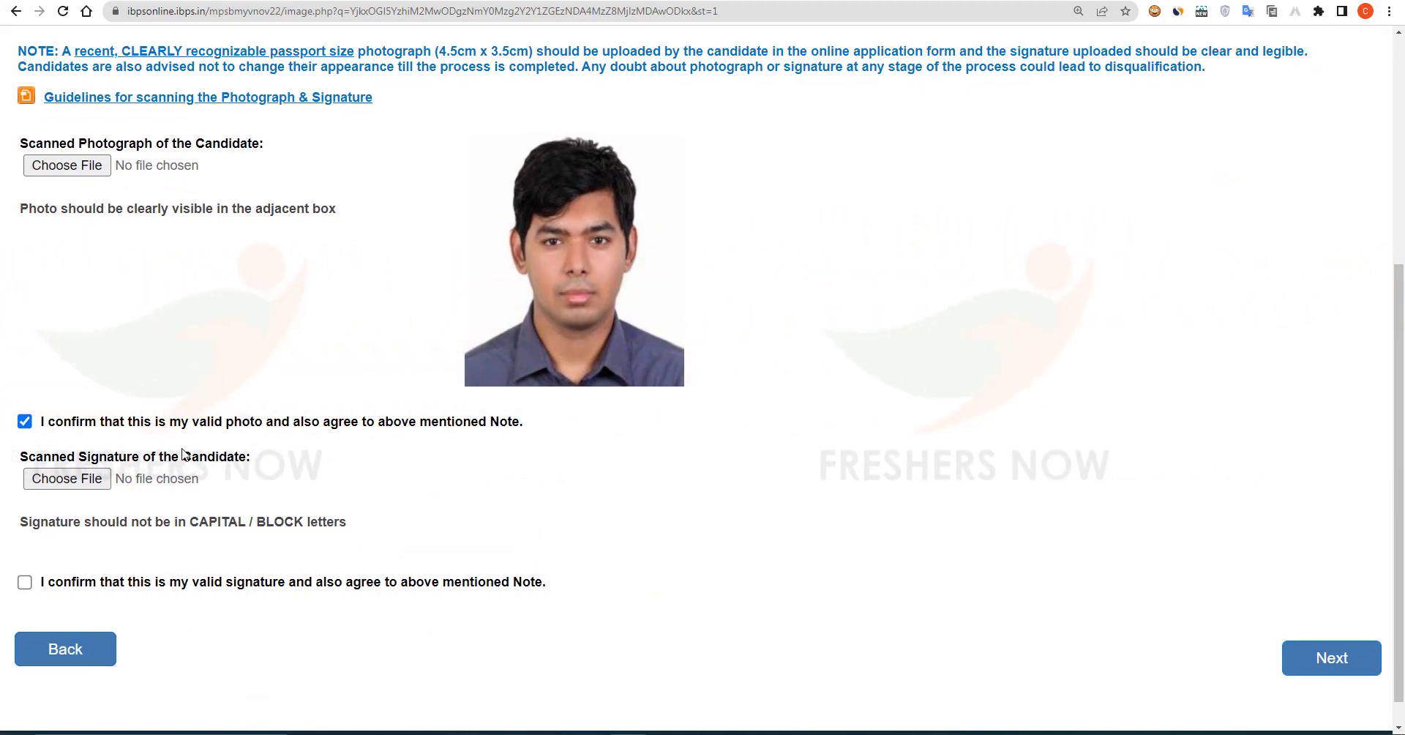
Step: Upload the signature sign.jpg, confirm it as valid, and proceed to the Details step
scroll(132, 455, "down", 1)
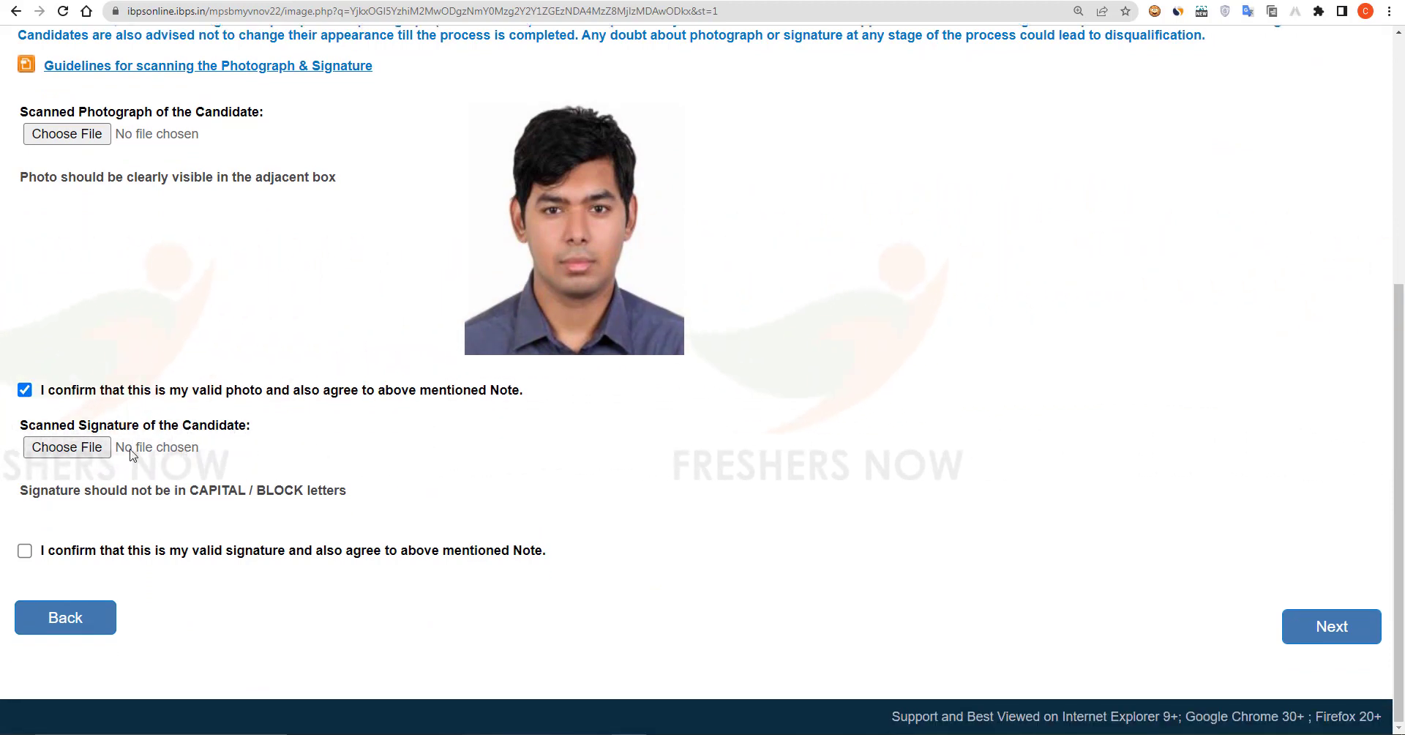
left_click(79, 451)
double_click(792, 299)
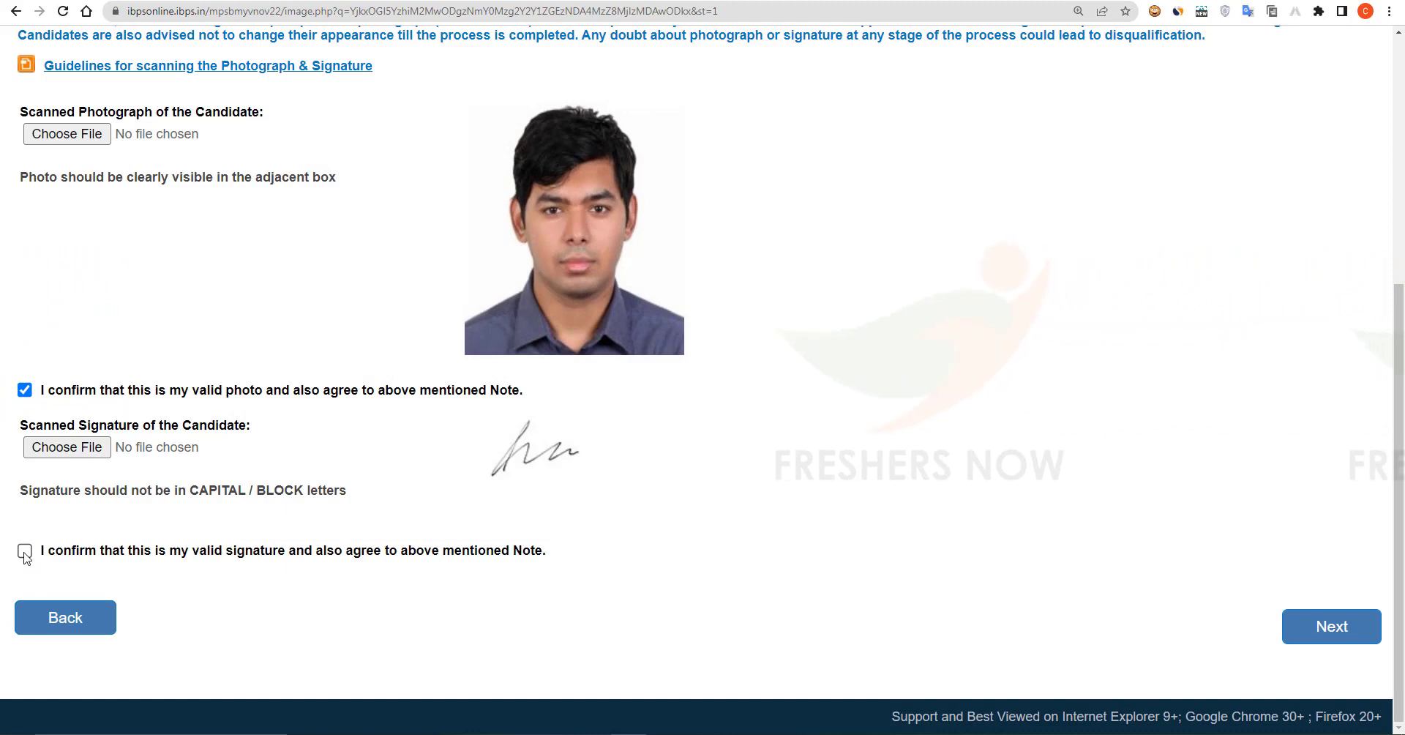
left_click(25, 553)
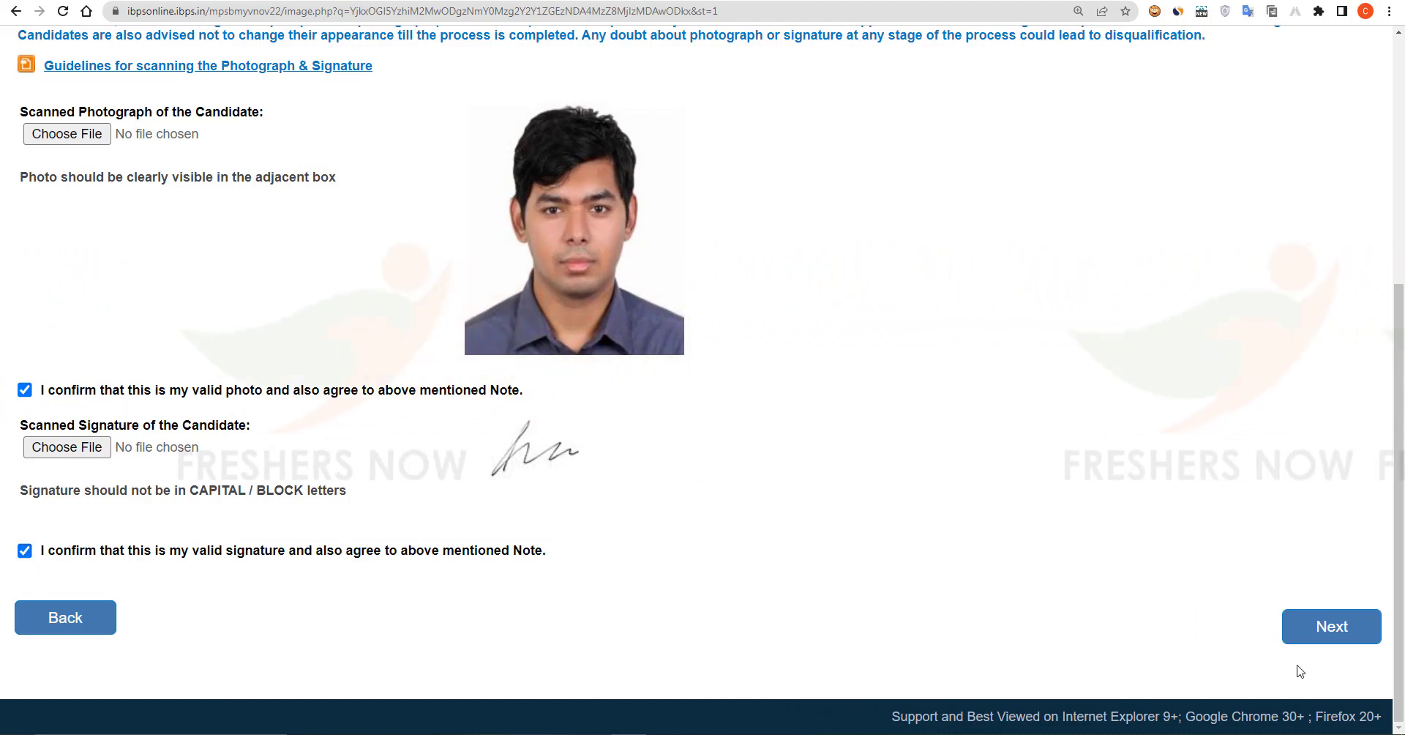
left_click(1323, 645)
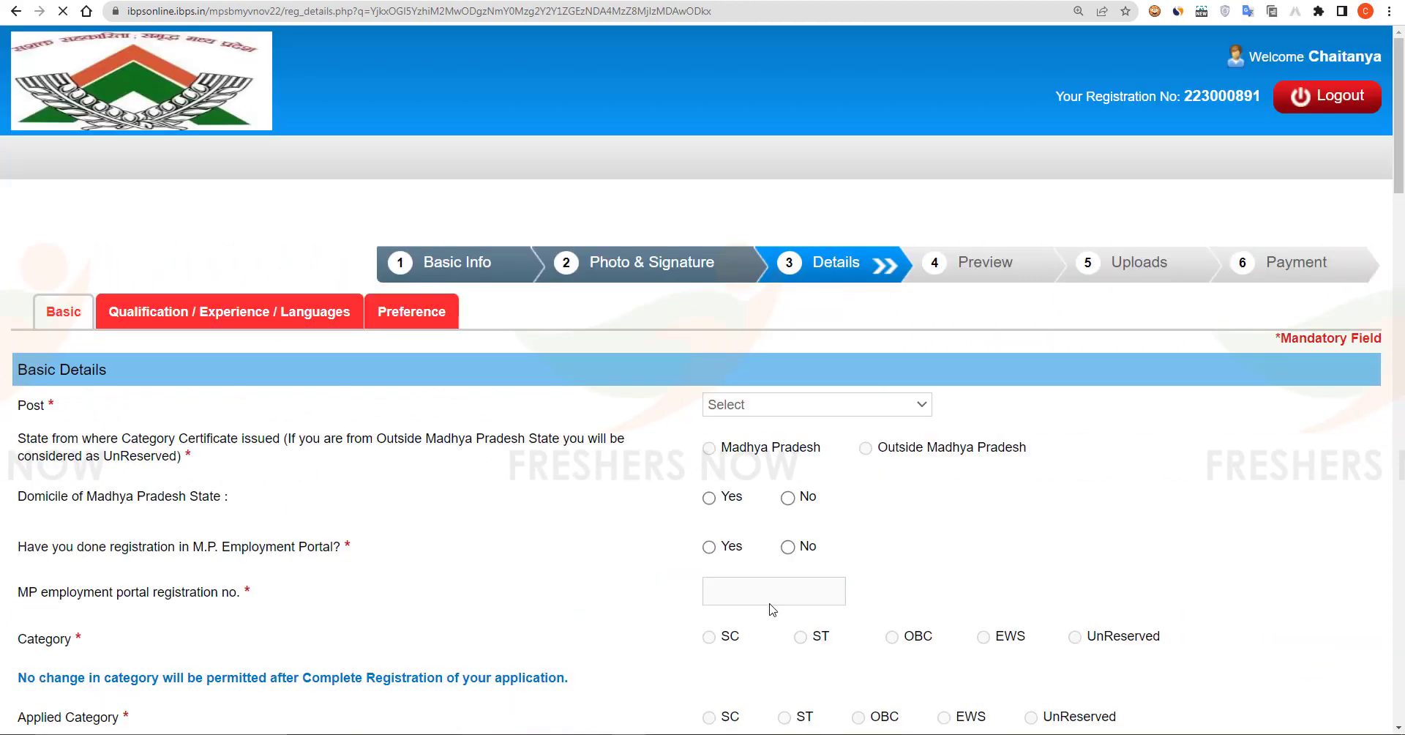
Step: Choose the Clerk/Computer Operator/Samvida post, Madhya Pradesh certificate, and No for MP portal registration
scroll(620, 527, "down", 2)
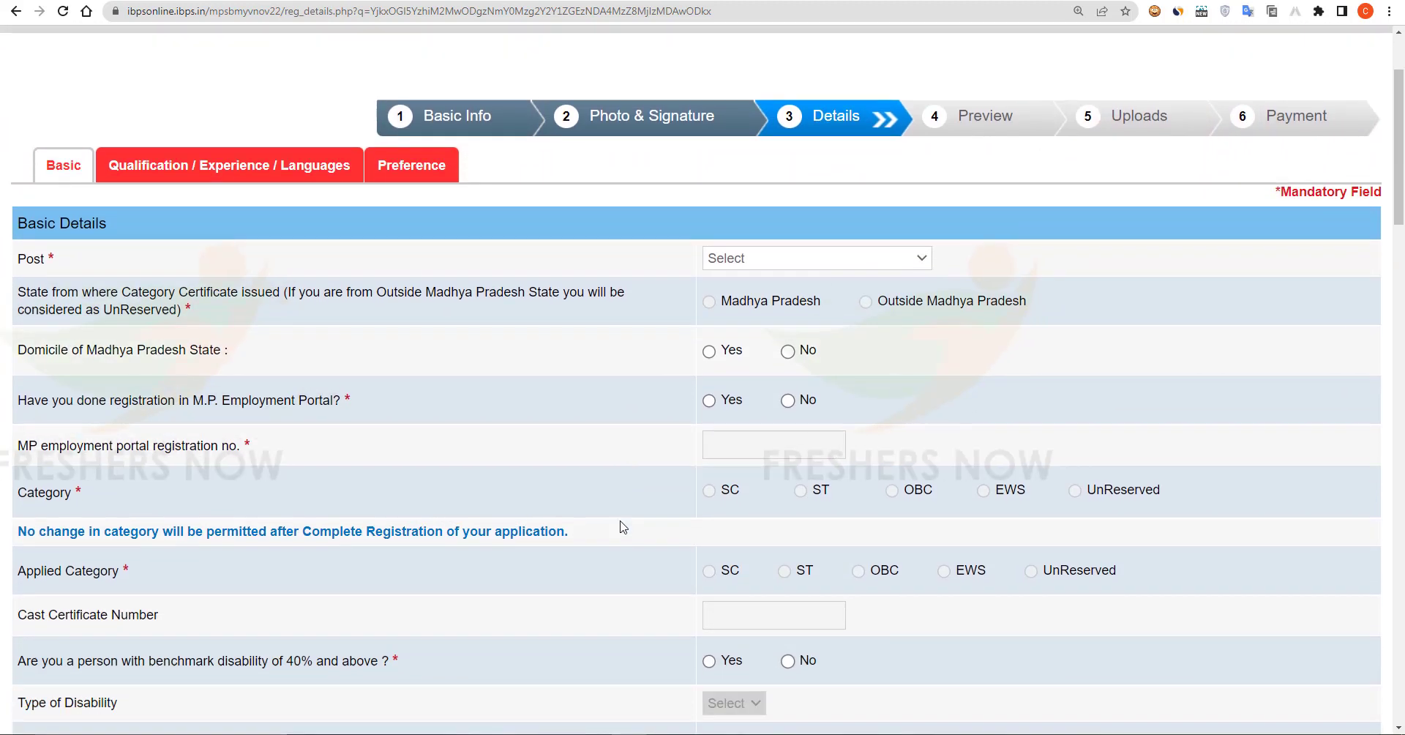
left_click(808, 261)
left_click(808, 294)
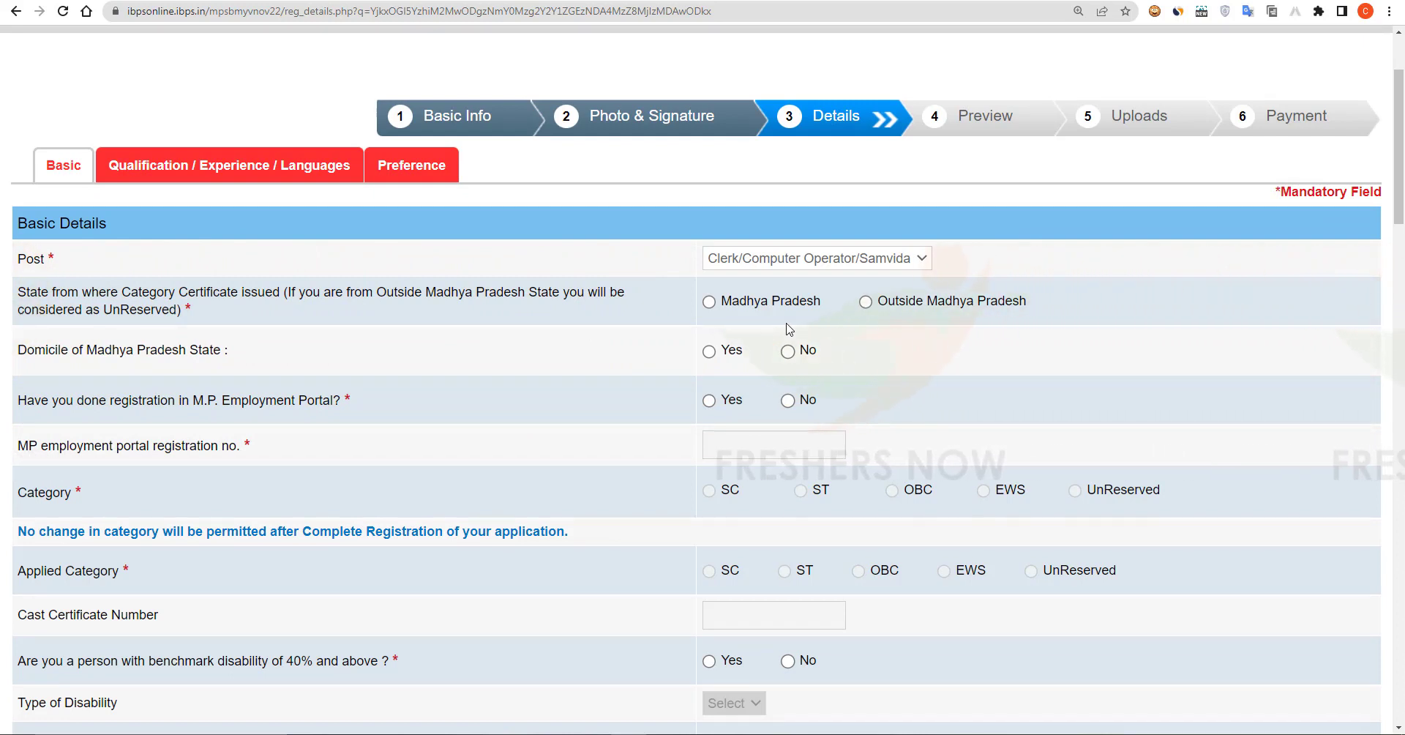
left_click(708, 301)
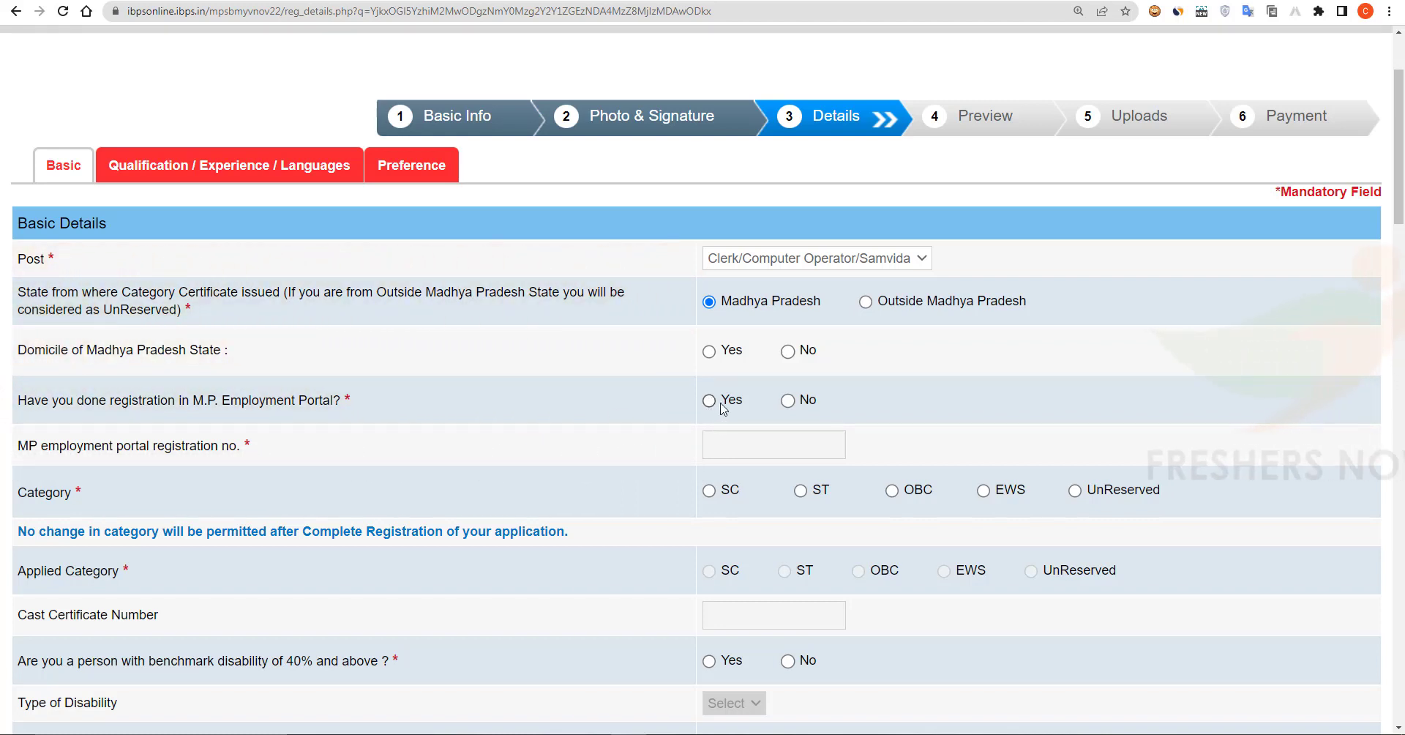
left_click(788, 400)
Step: Set category to SC, enter the caste certificate number, and answer No to benchmark disability
scroll(398, 440, "down", 1)
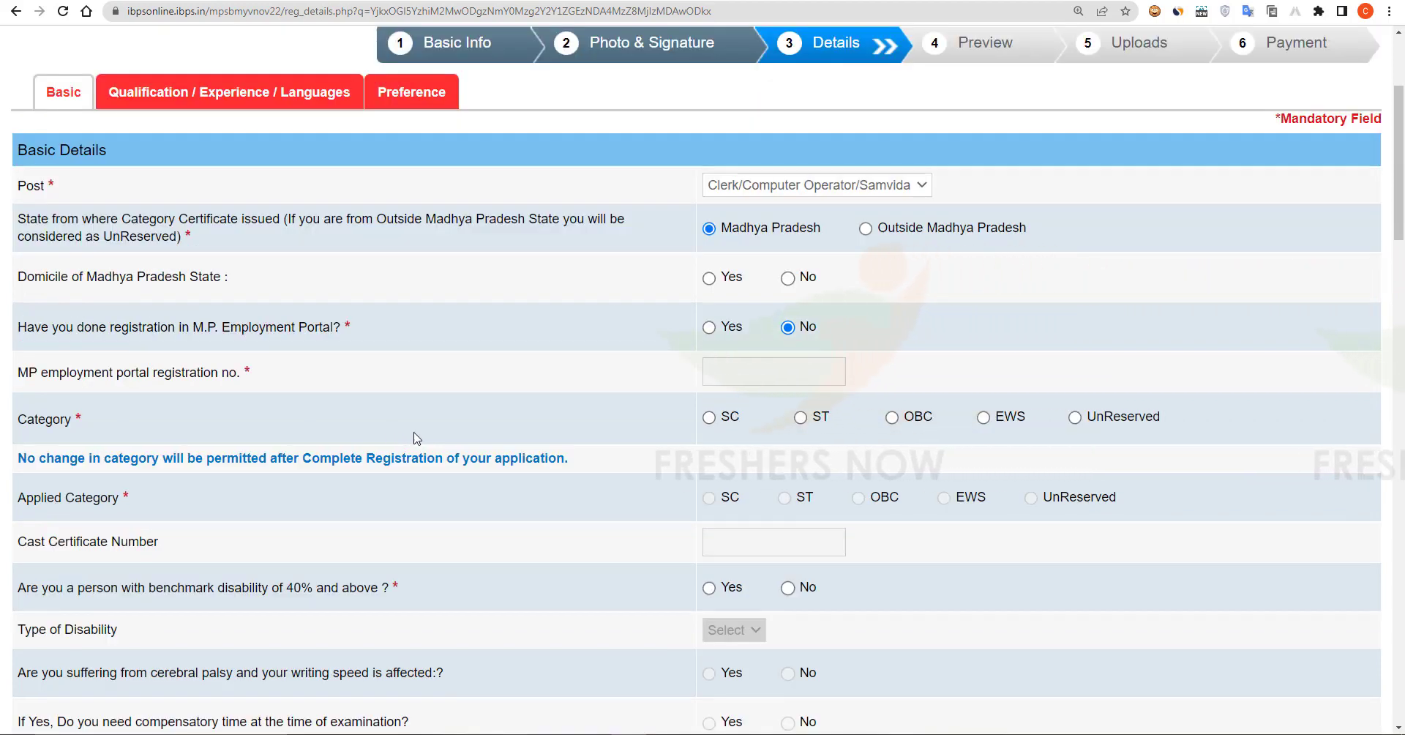
left_click(709, 419)
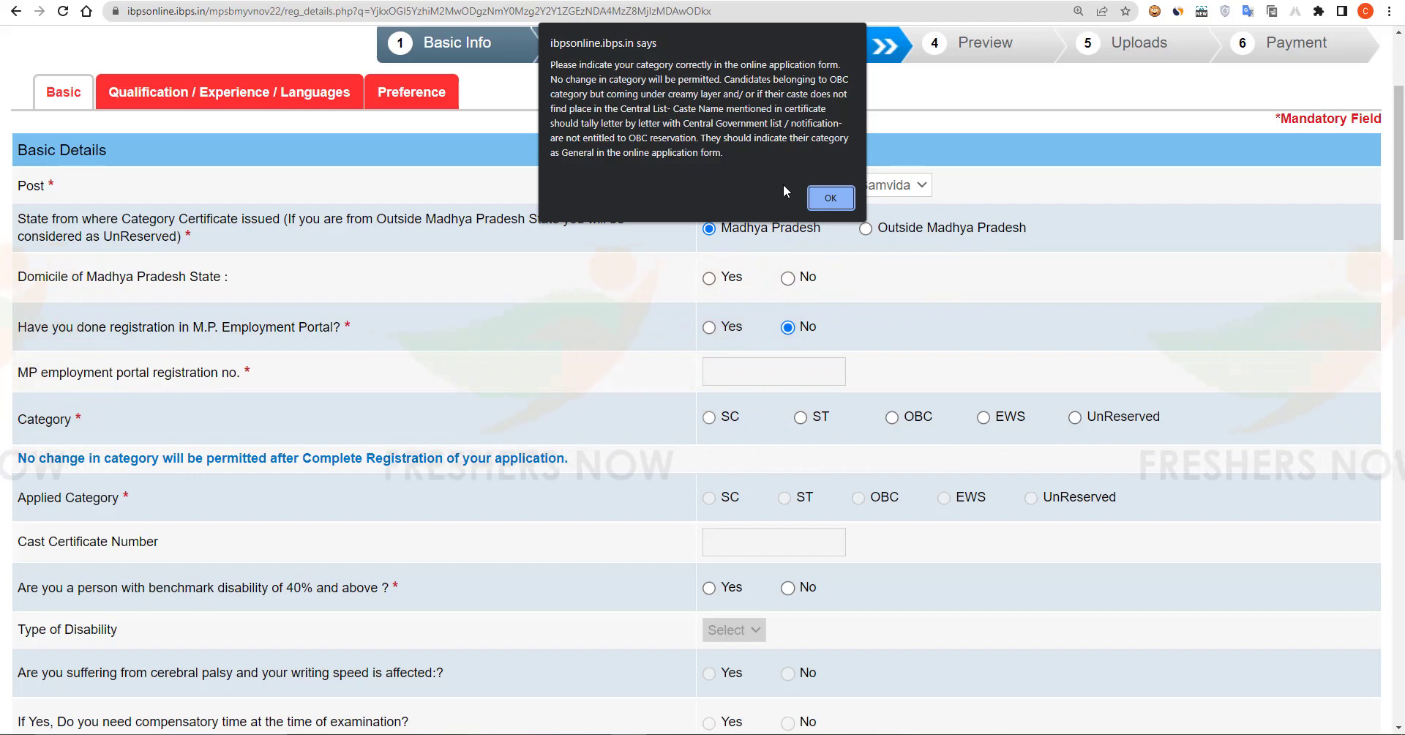
left_click(831, 197)
scroll(566, 258, "down", 3)
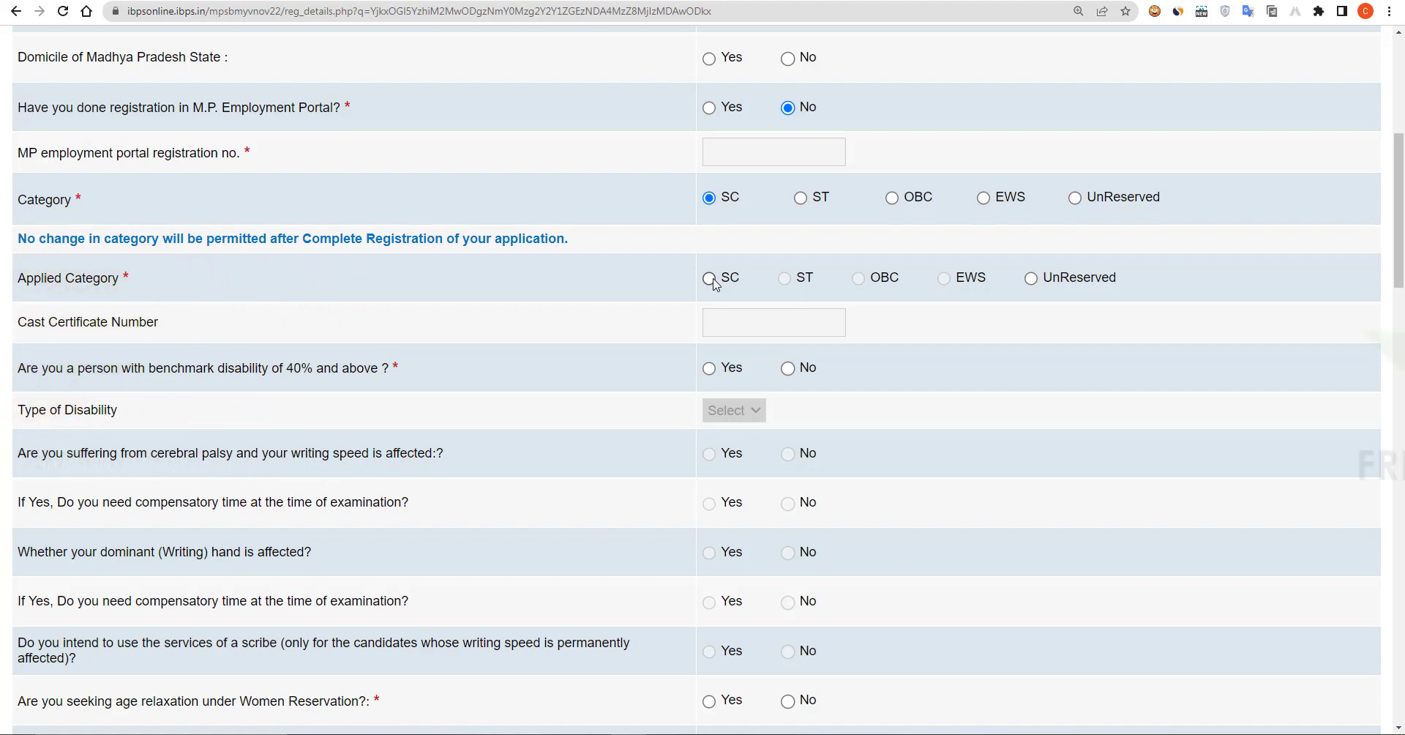
left_click(782, 325)
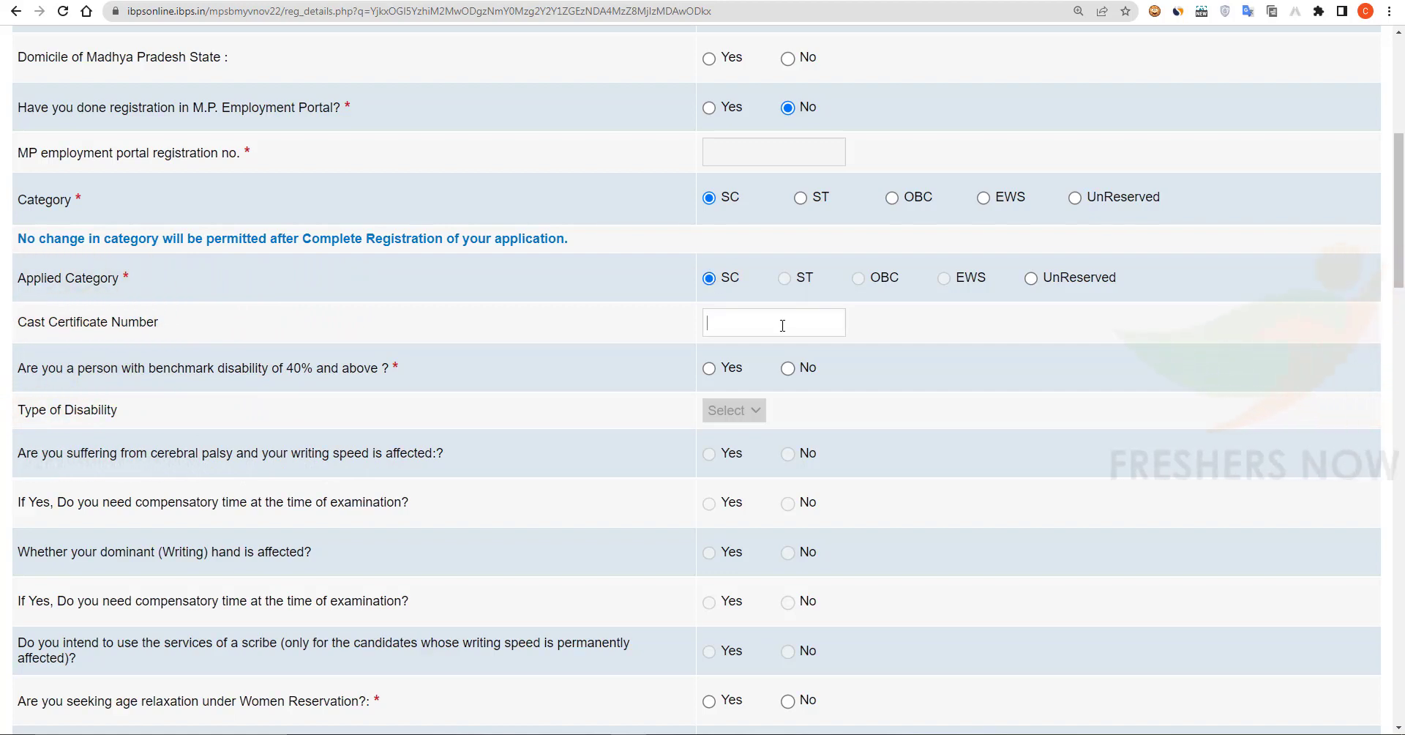
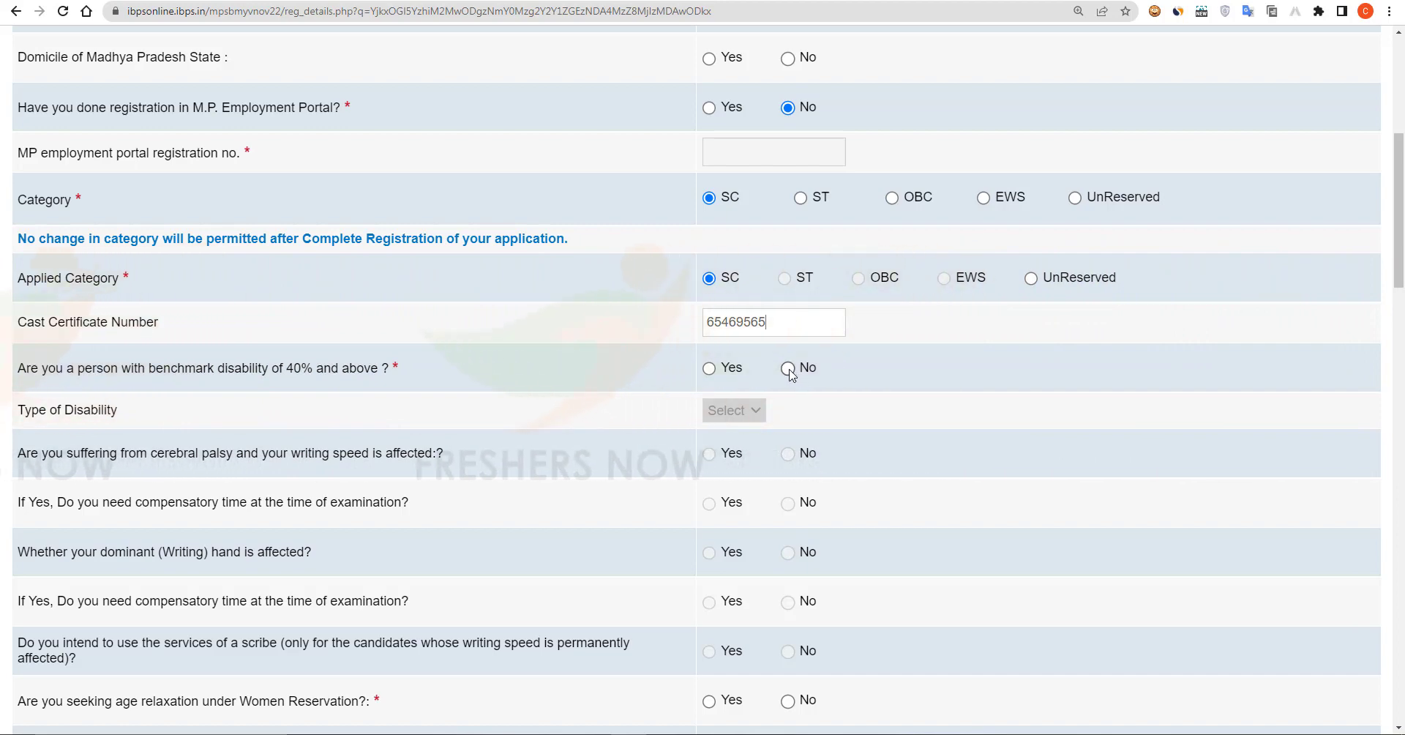
left_click(788, 368)
Step: Answer No to the Samvida contract and board-member family questions
scroll(659, 476, "down", 6)
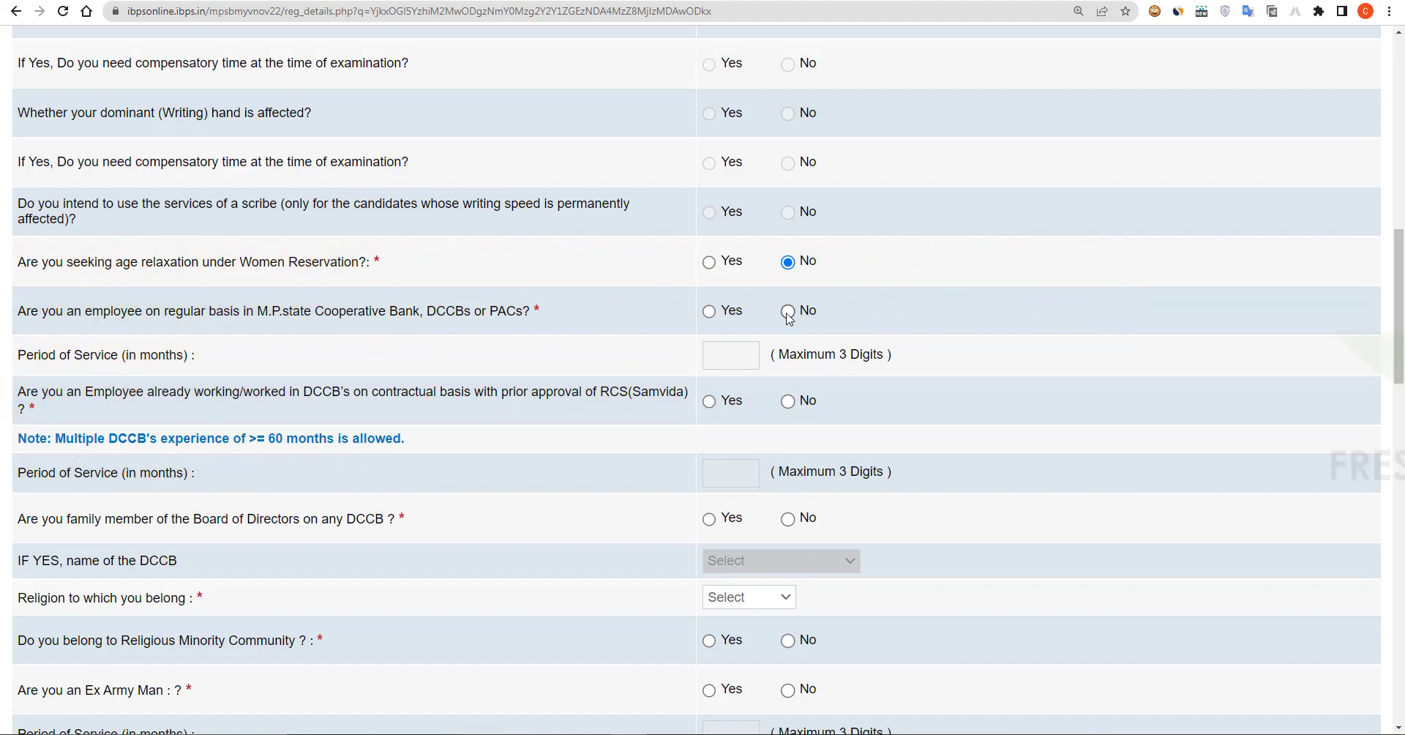
scroll(620, 397, "down", 2)
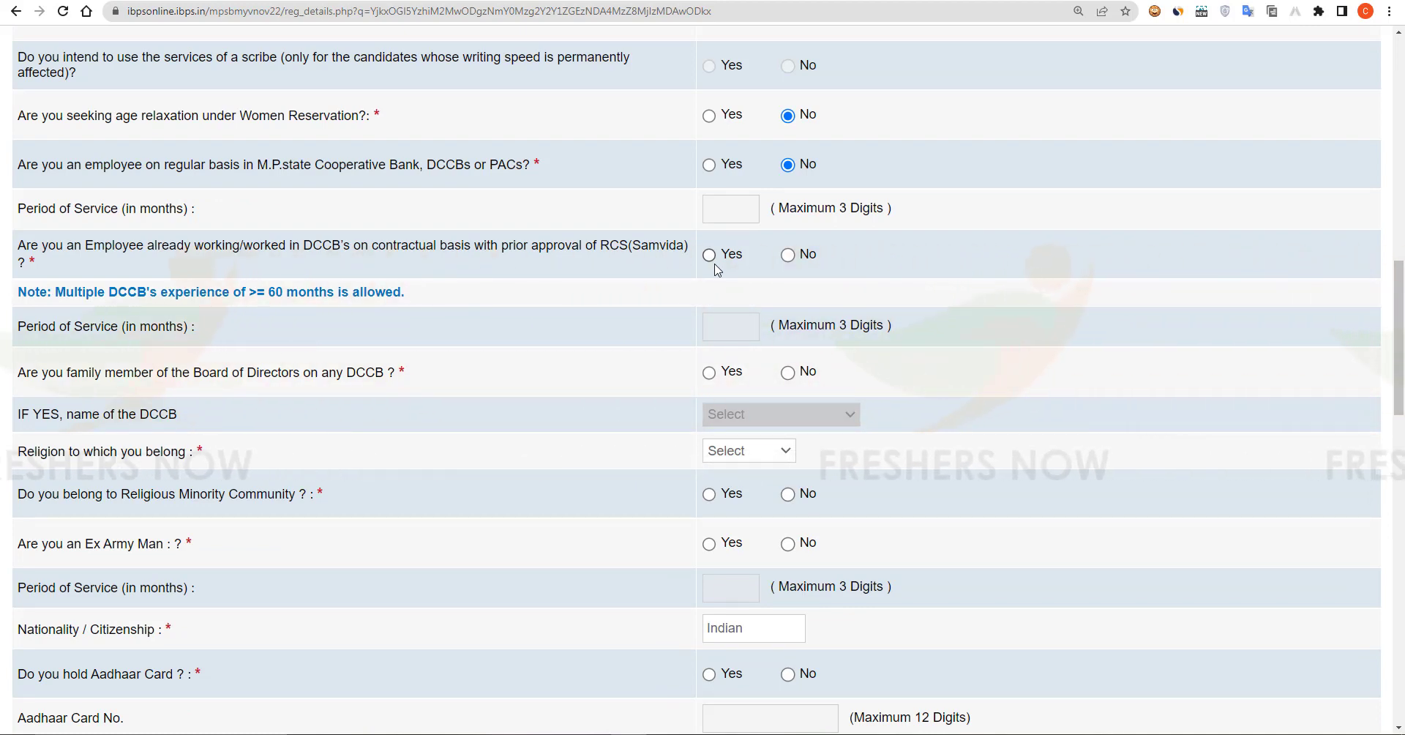
left_click(788, 254)
scroll(671, 181, "down", 3)
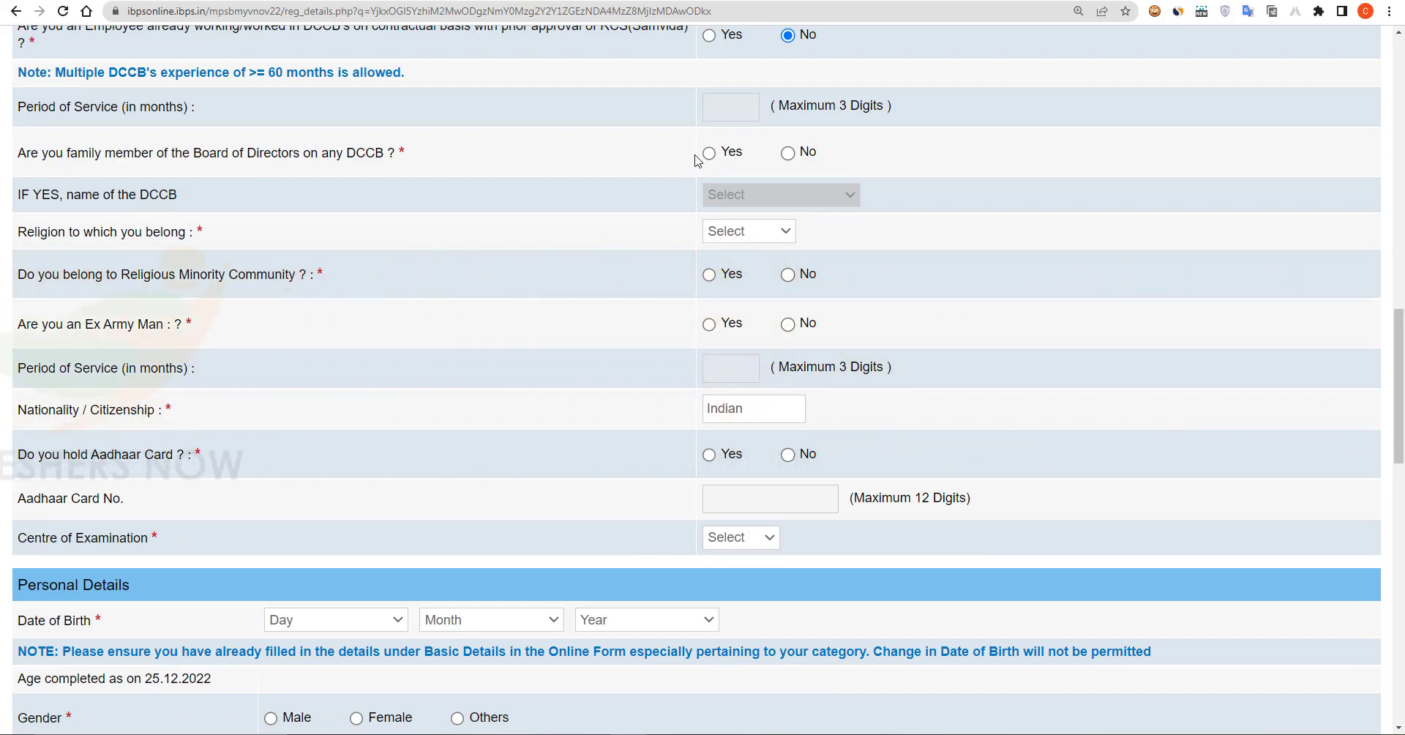
left_click(787, 153)
scroll(756, 181, "down", 1)
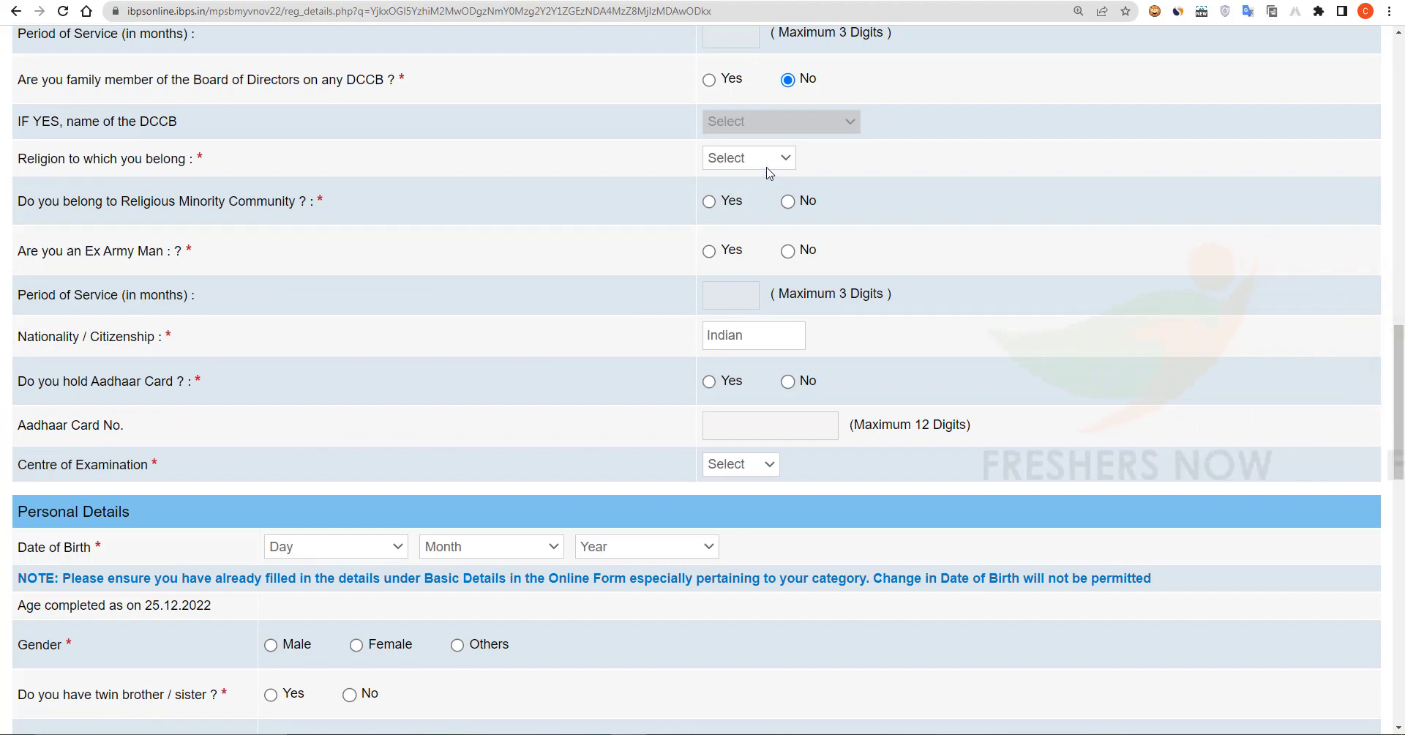
Step: Set religion to Hindu and answer No to religious minority community
left_click(767, 167)
left_click(776, 224)
scroll(782, 148, "down", 1)
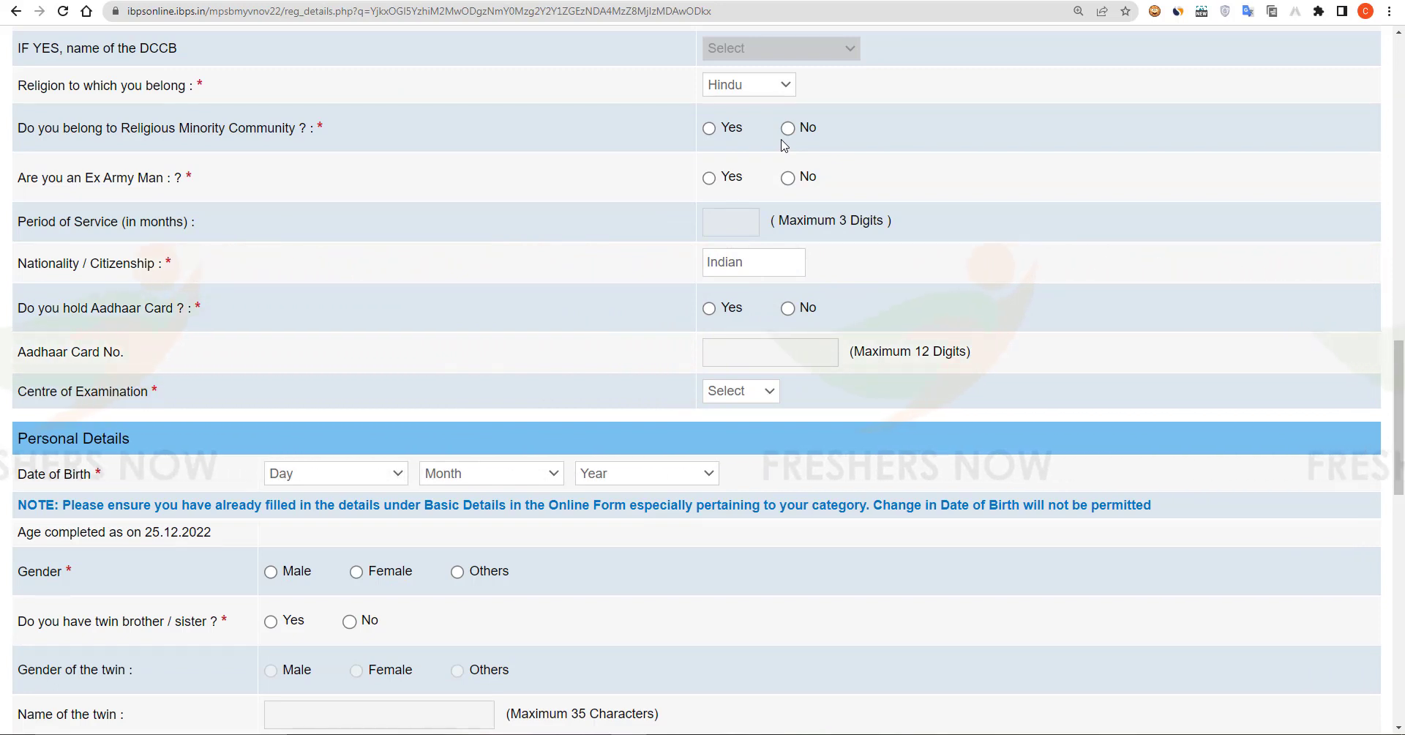
left_click(788, 129)
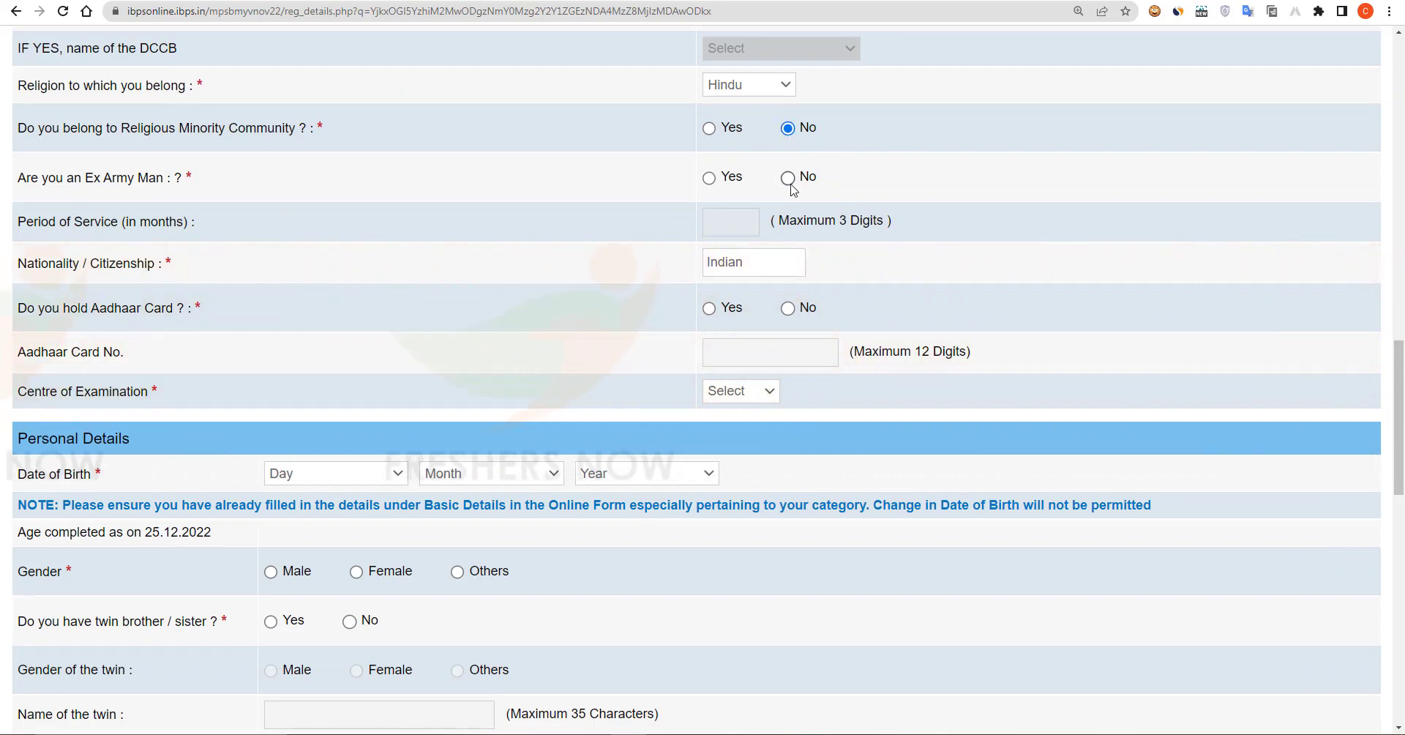
scroll(704, 234, "down", 1)
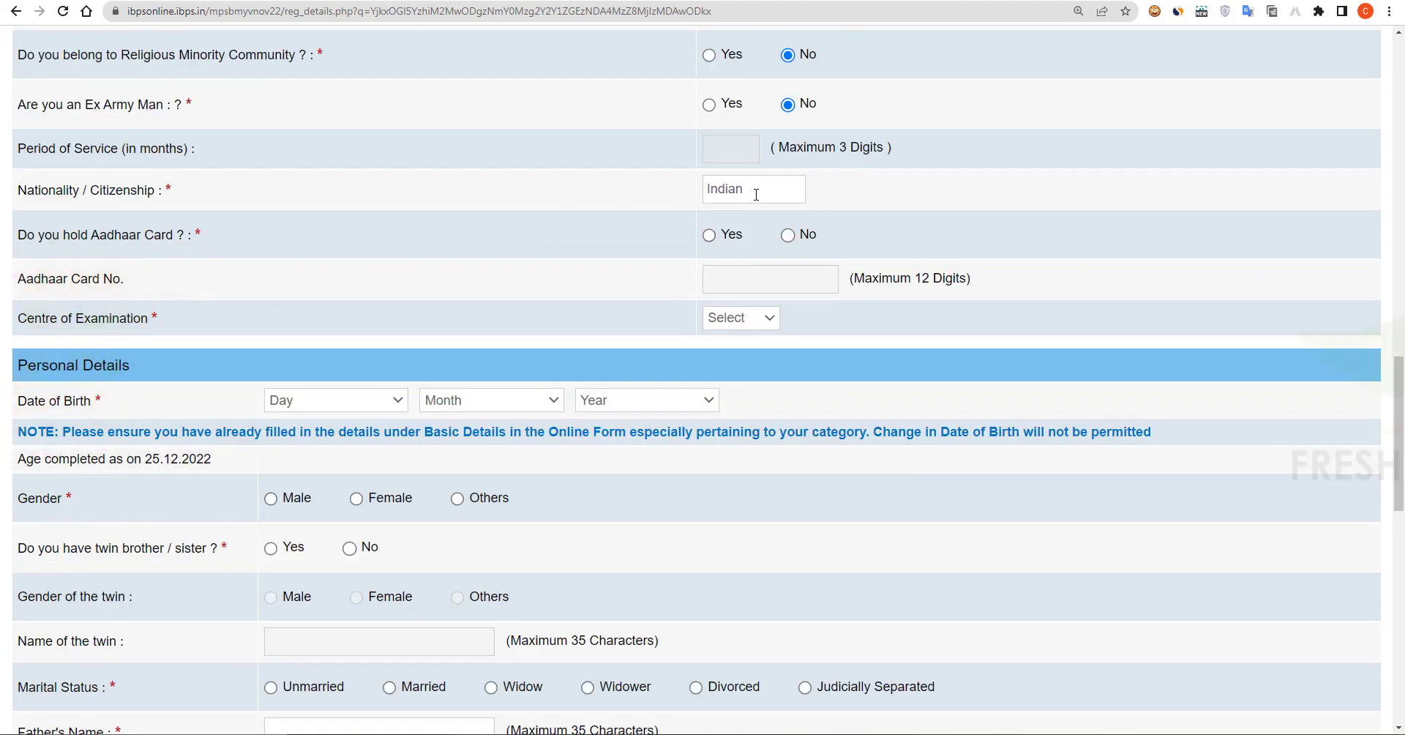
scroll(752, 181, "down", 1)
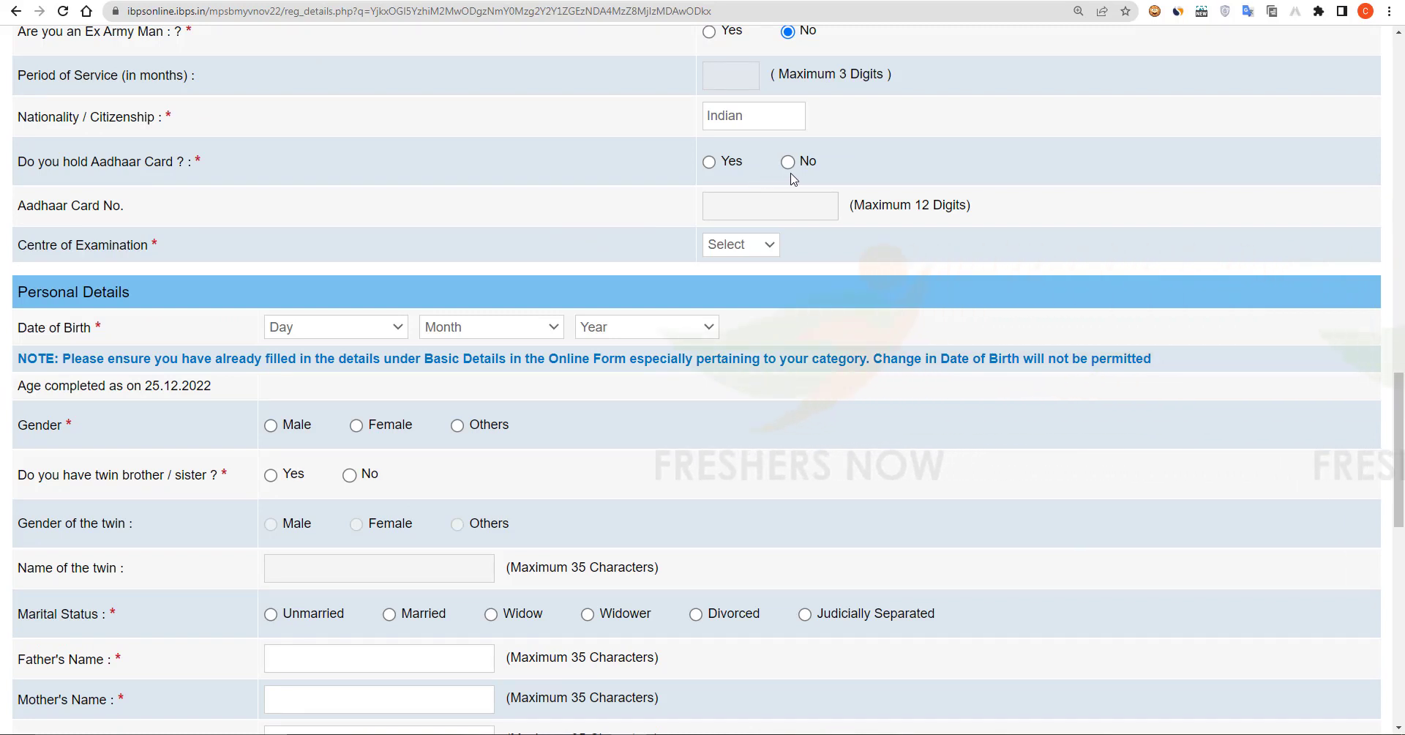
Step: Record holding an Aadhaar card, enter its number, and choose Indore as exam centre
left_click(708, 161)
left_click(763, 206)
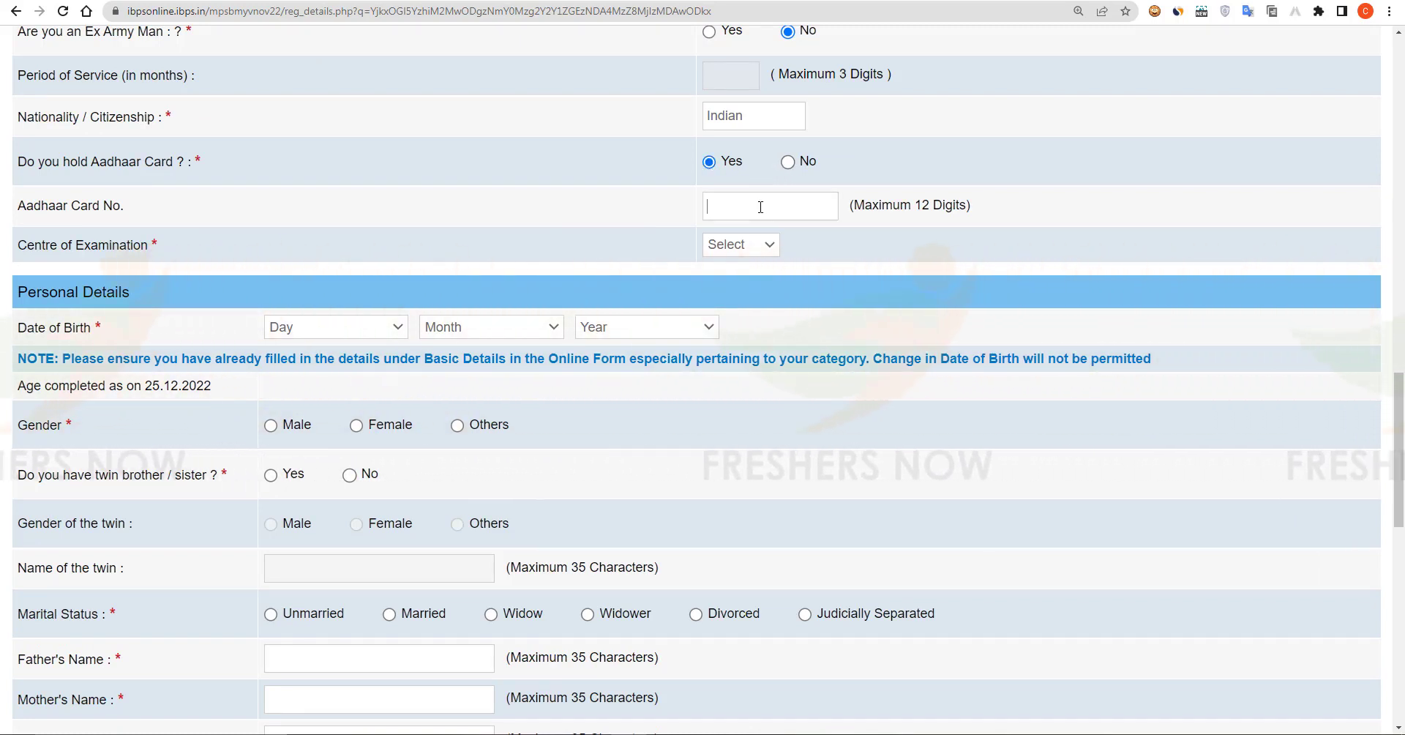
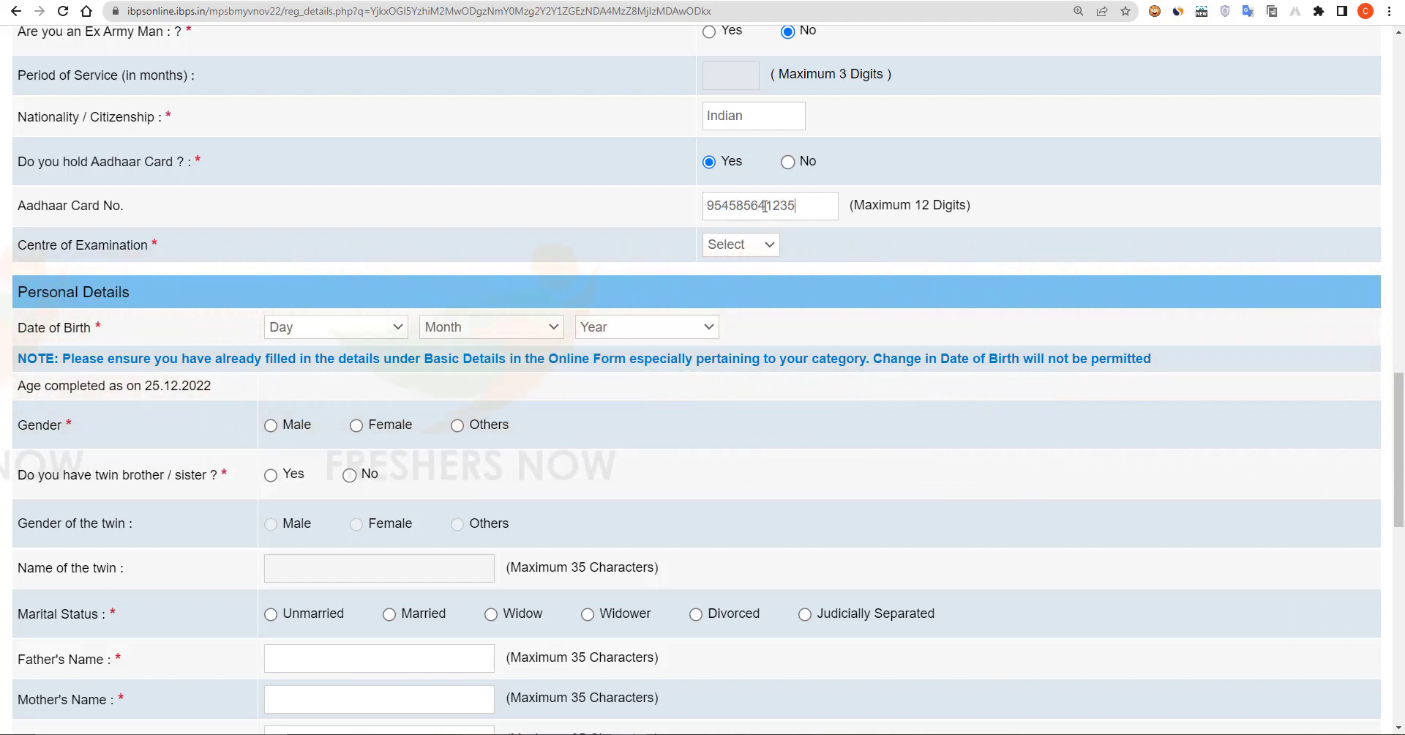
left_click(756, 249)
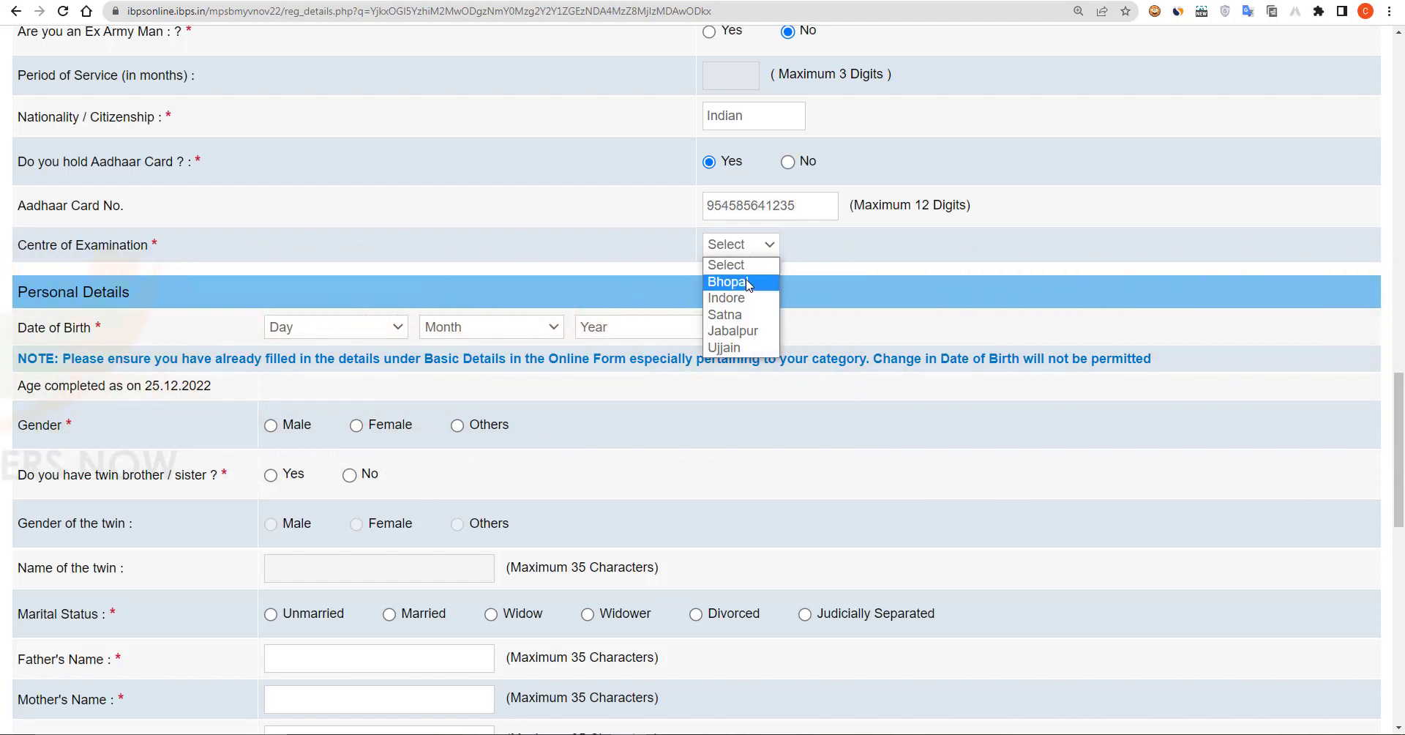
left_click(754, 299)
scroll(194, 288, "down", 1)
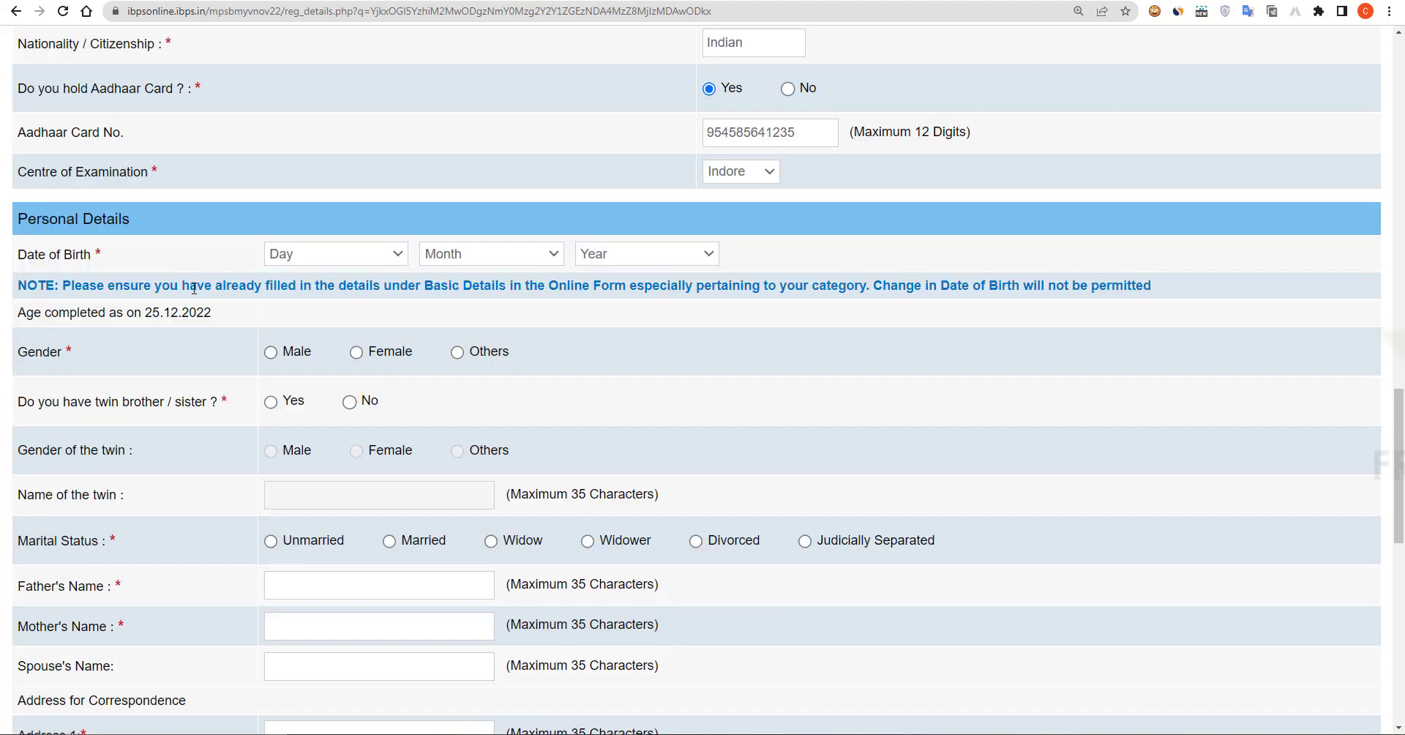
left_click(368, 253)
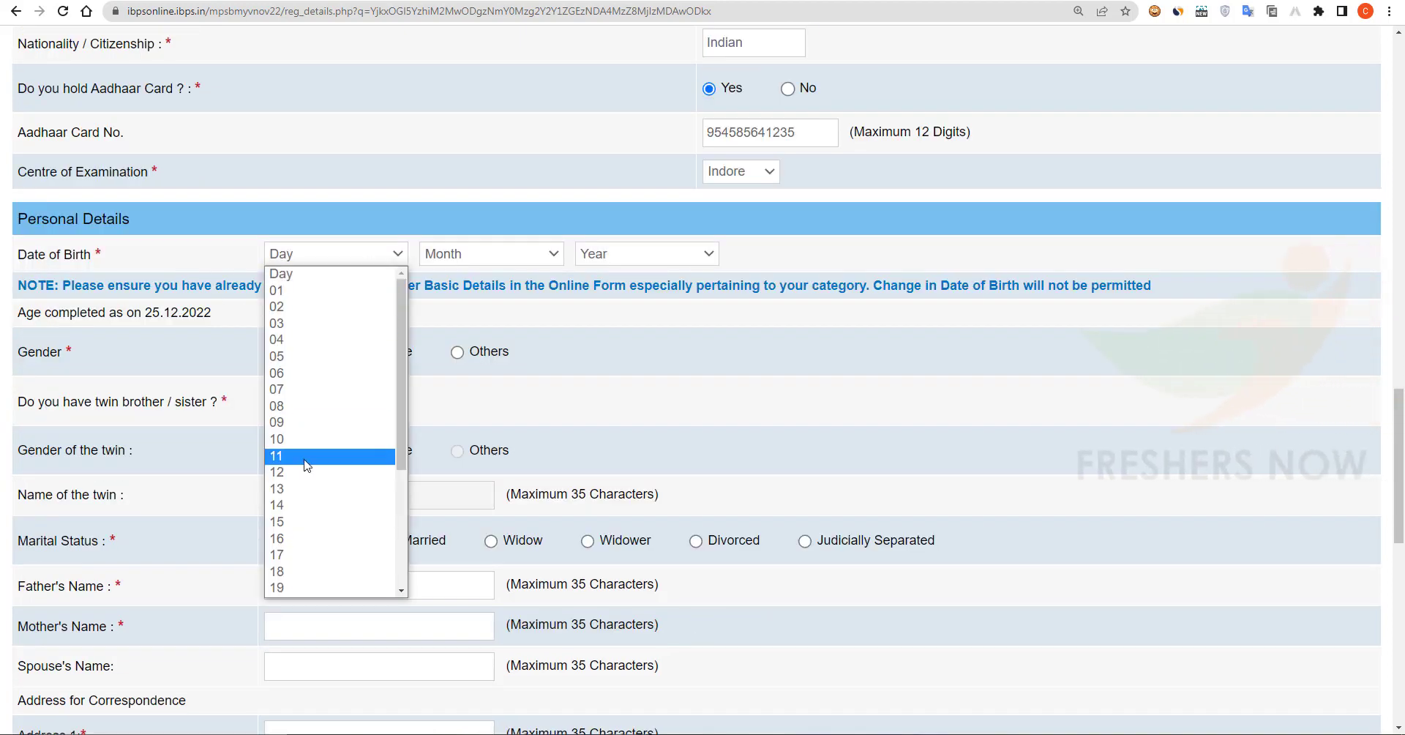
left_click(330, 461)
left_click(490, 254)
left_click(469, 405)
left_click(647, 254)
left_click(659, 494)
scroll(225, 405, "down", 1)
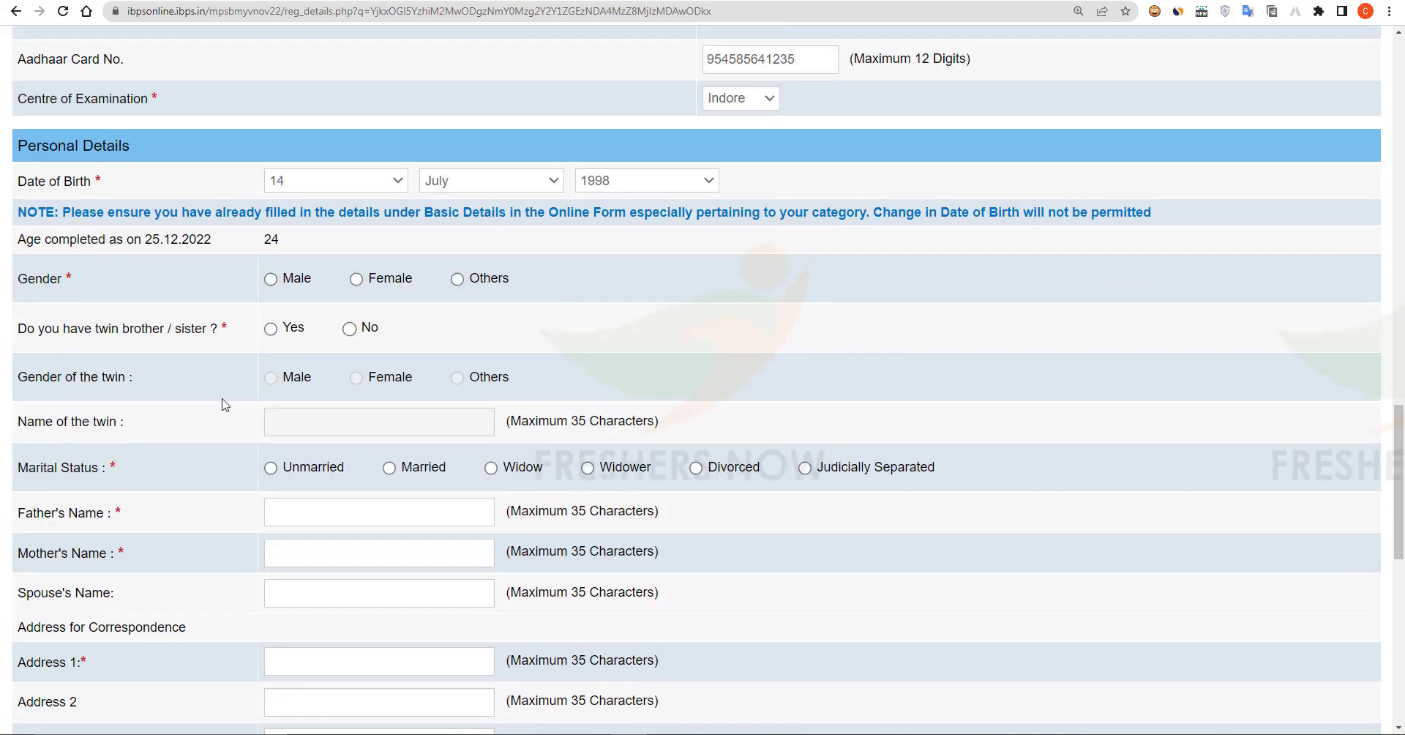
left_click(271, 279)
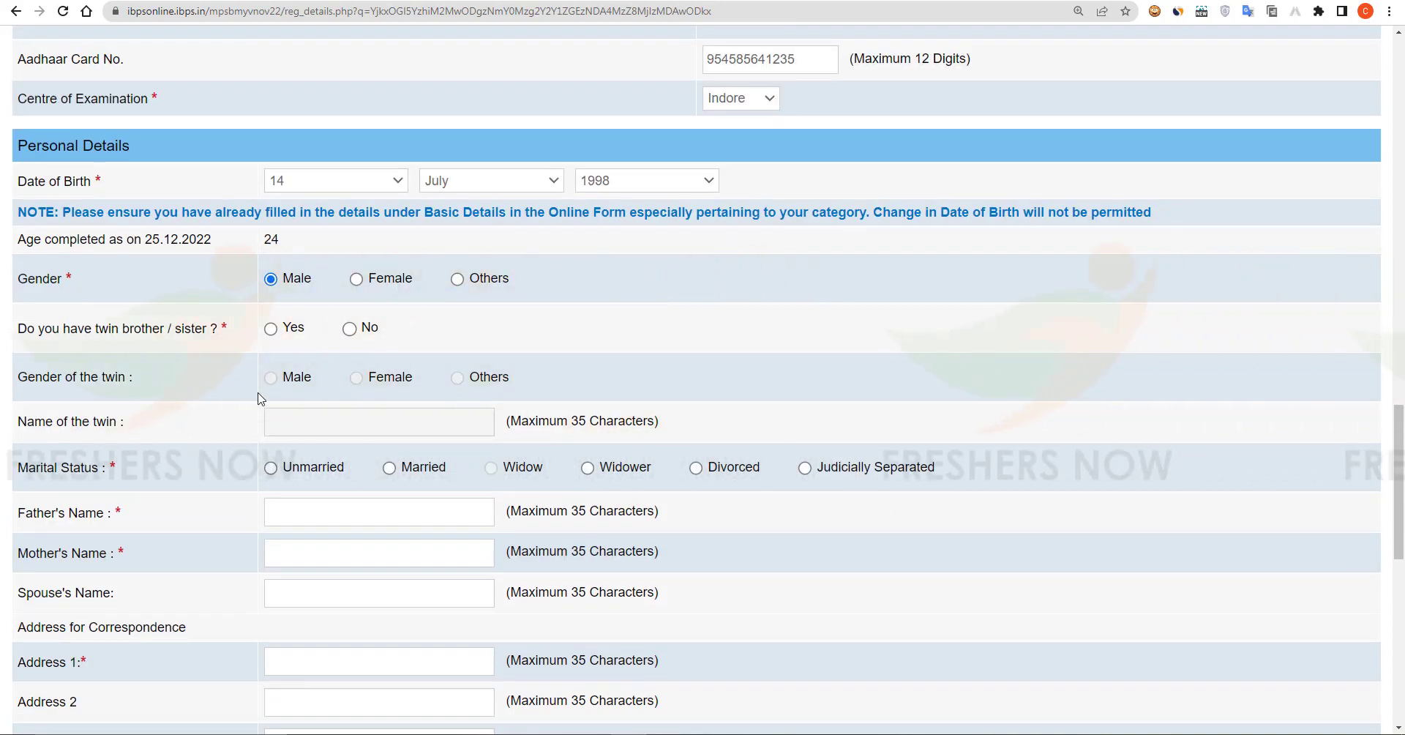
left_click(350, 328)
scroll(292, 327, "down", 3)
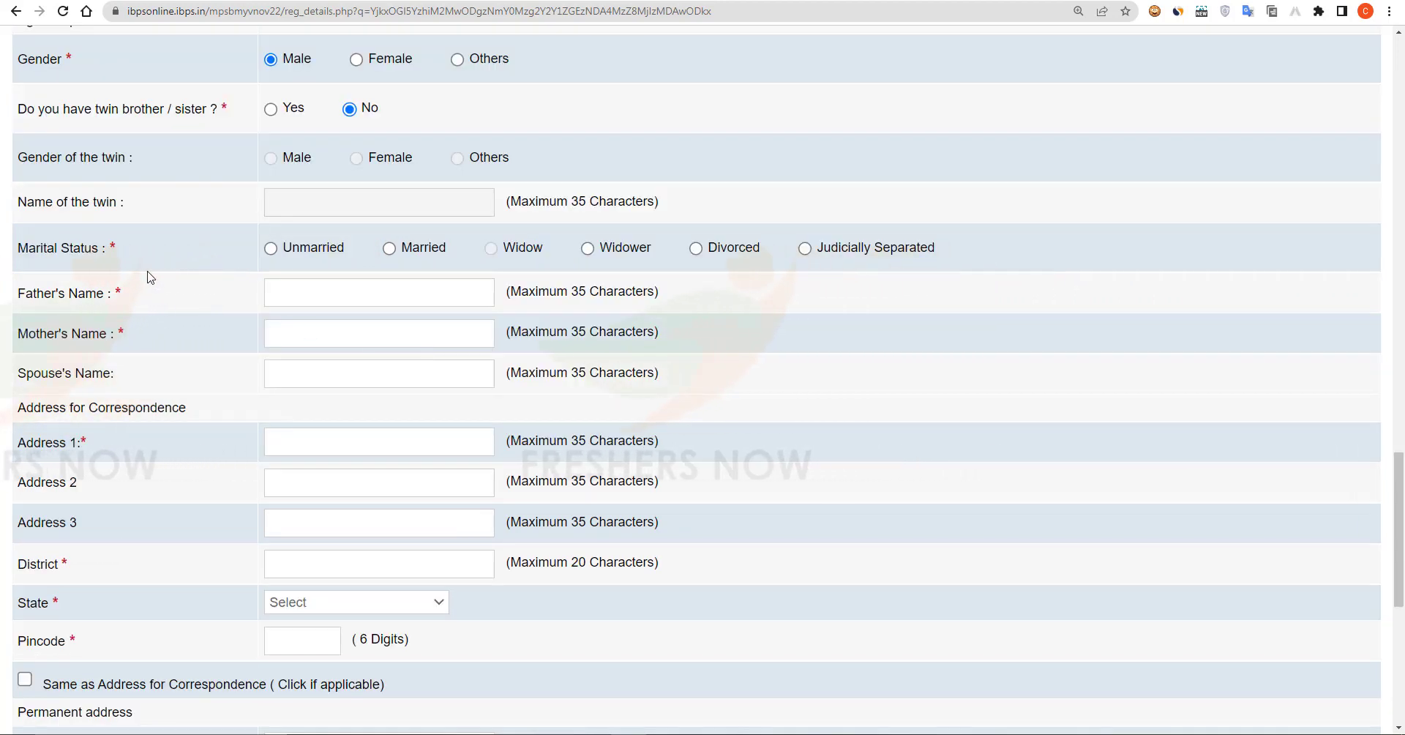
Step: Set marital status Unmarried, enter mother's name and address line, and choose ANDHRA PRADESH as state
left_click(271, 249)
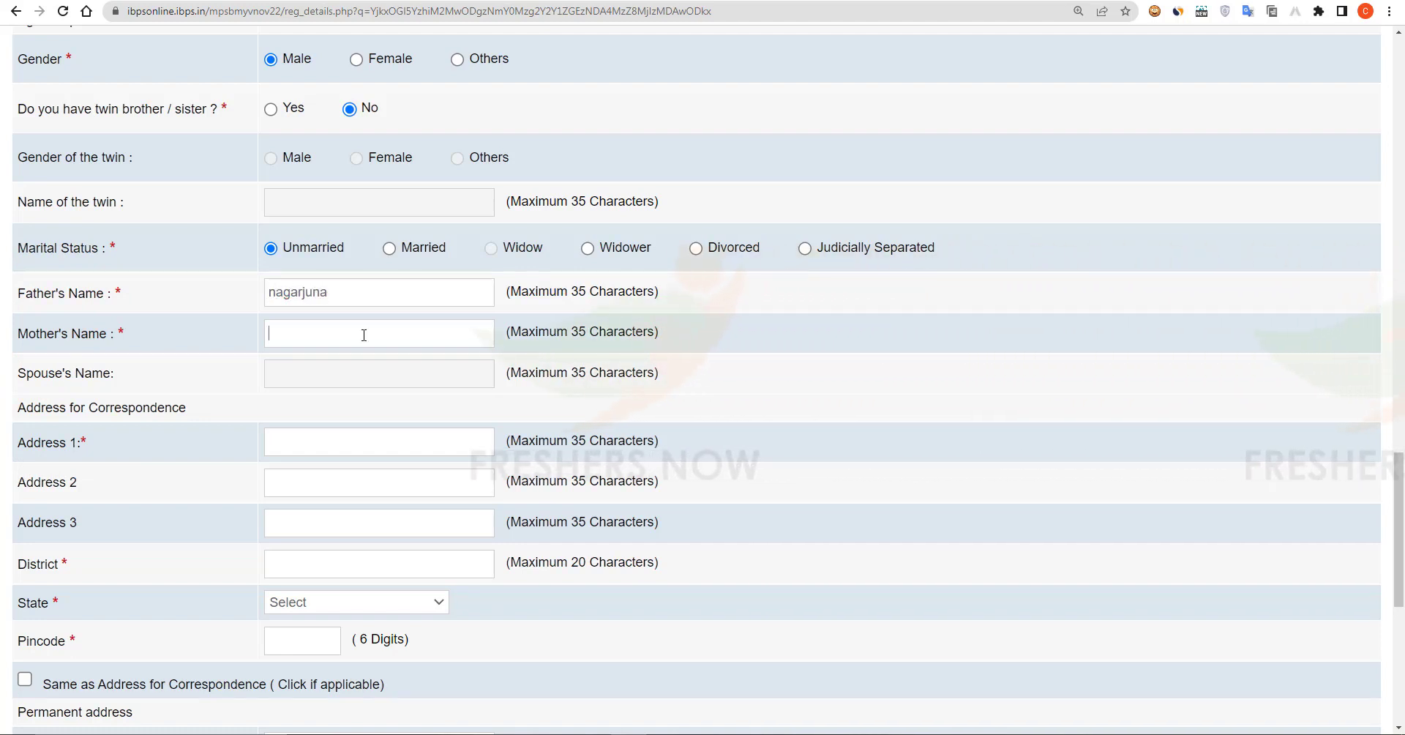
type("amala")
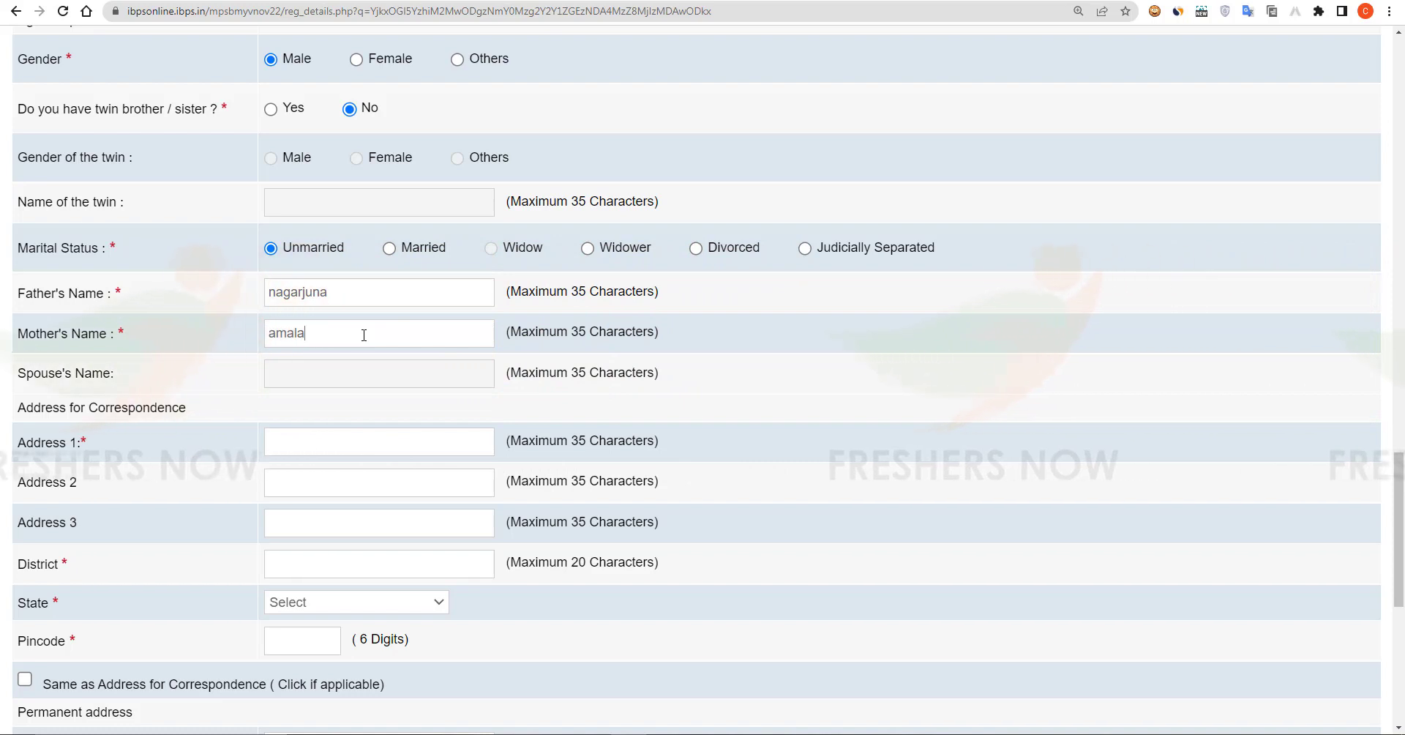
left_click(353, 444)
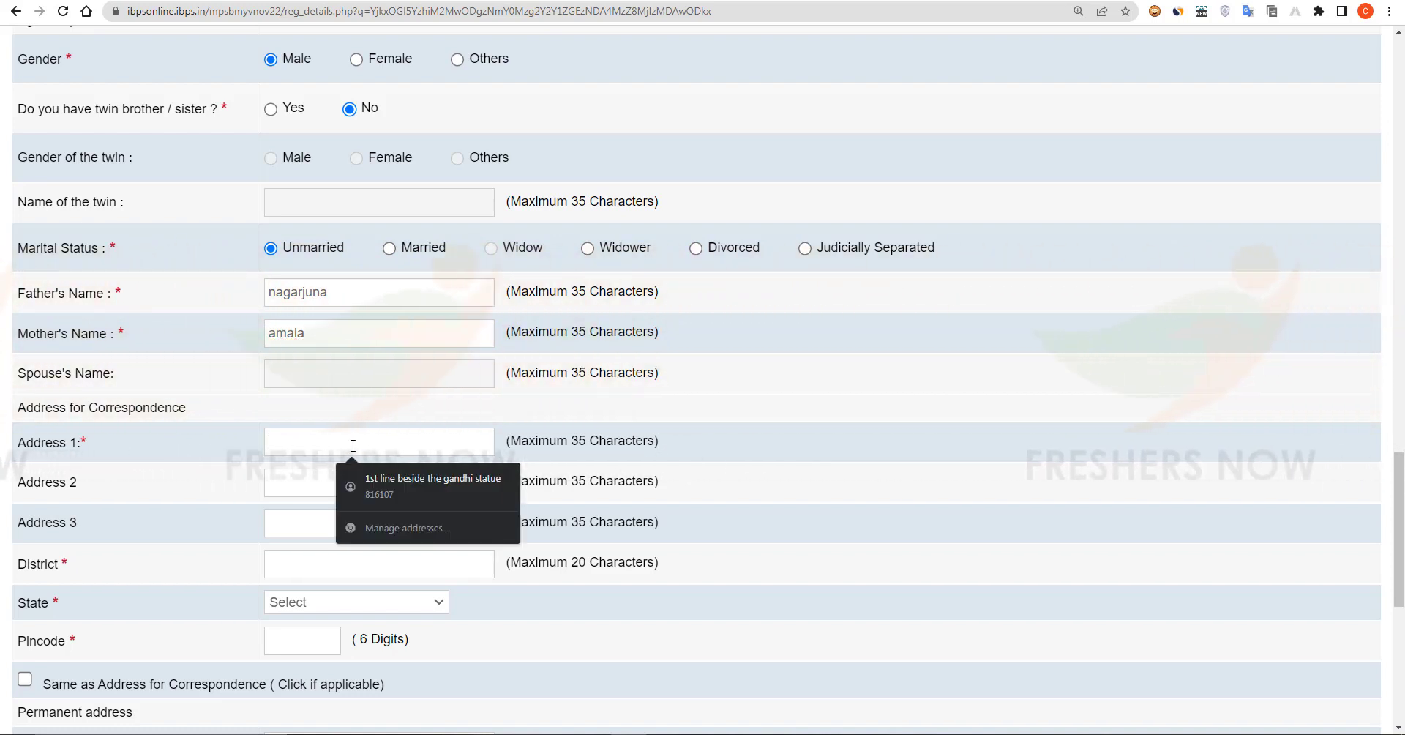
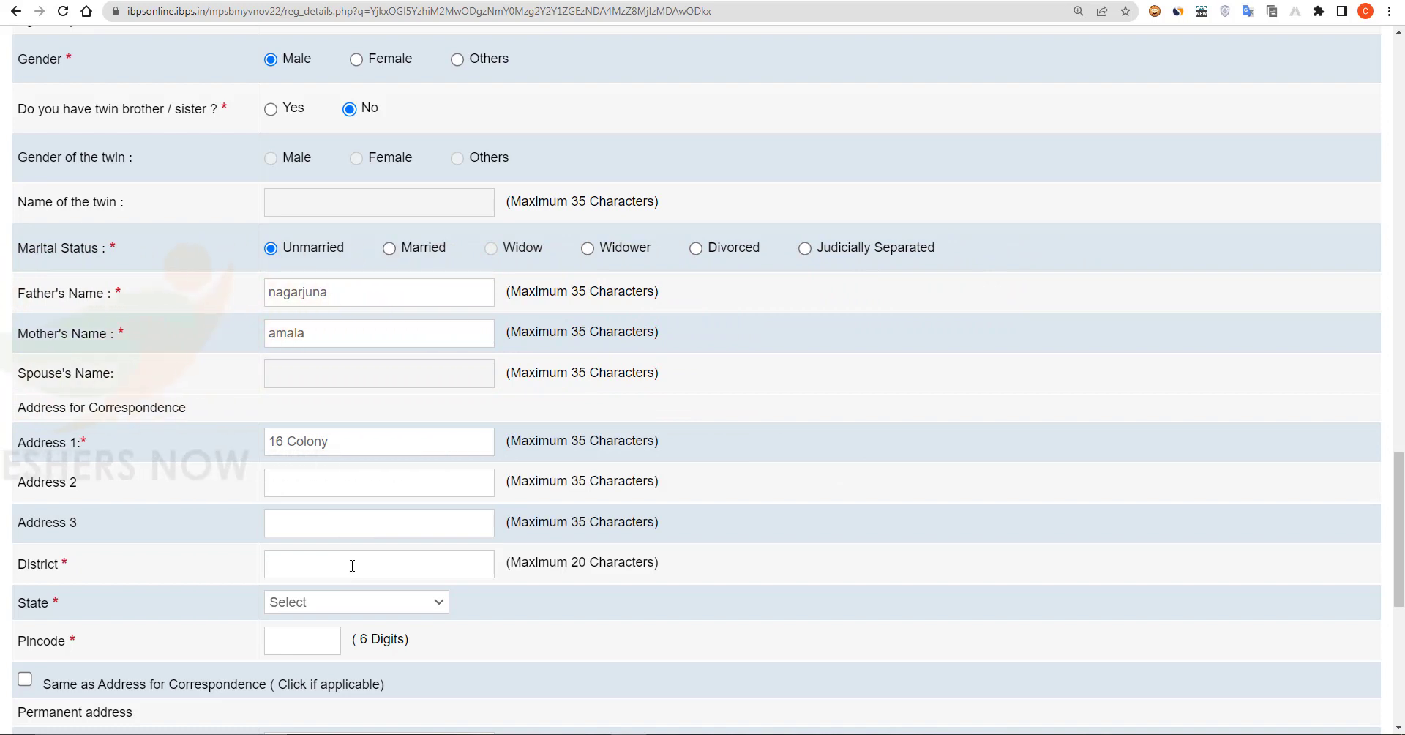
left_click(357, 606)
left_click(307, 301)
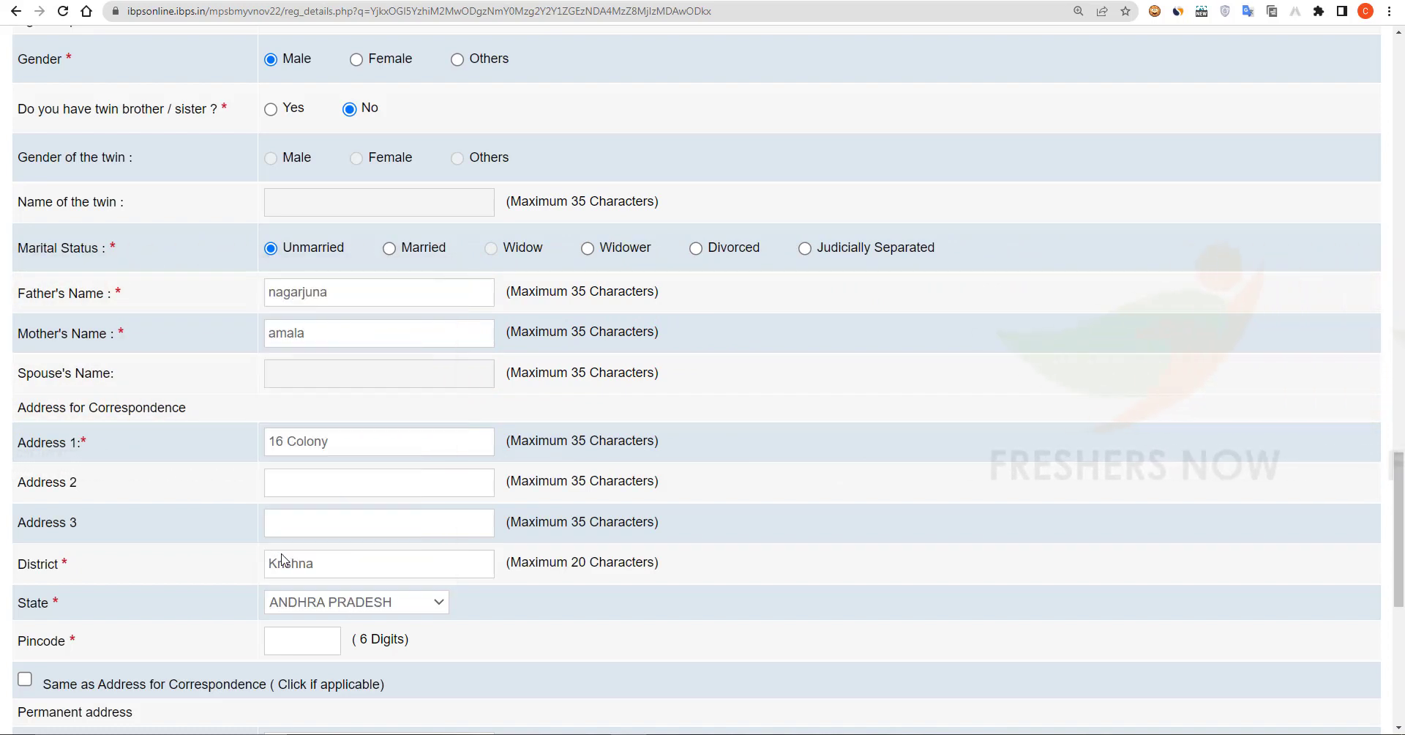
Step: Enter the pincode, copy it to permanent address, and use Correspondence Address for GST invoicing
scroll(283, 560, "down", 3)
left_click(290, 418)
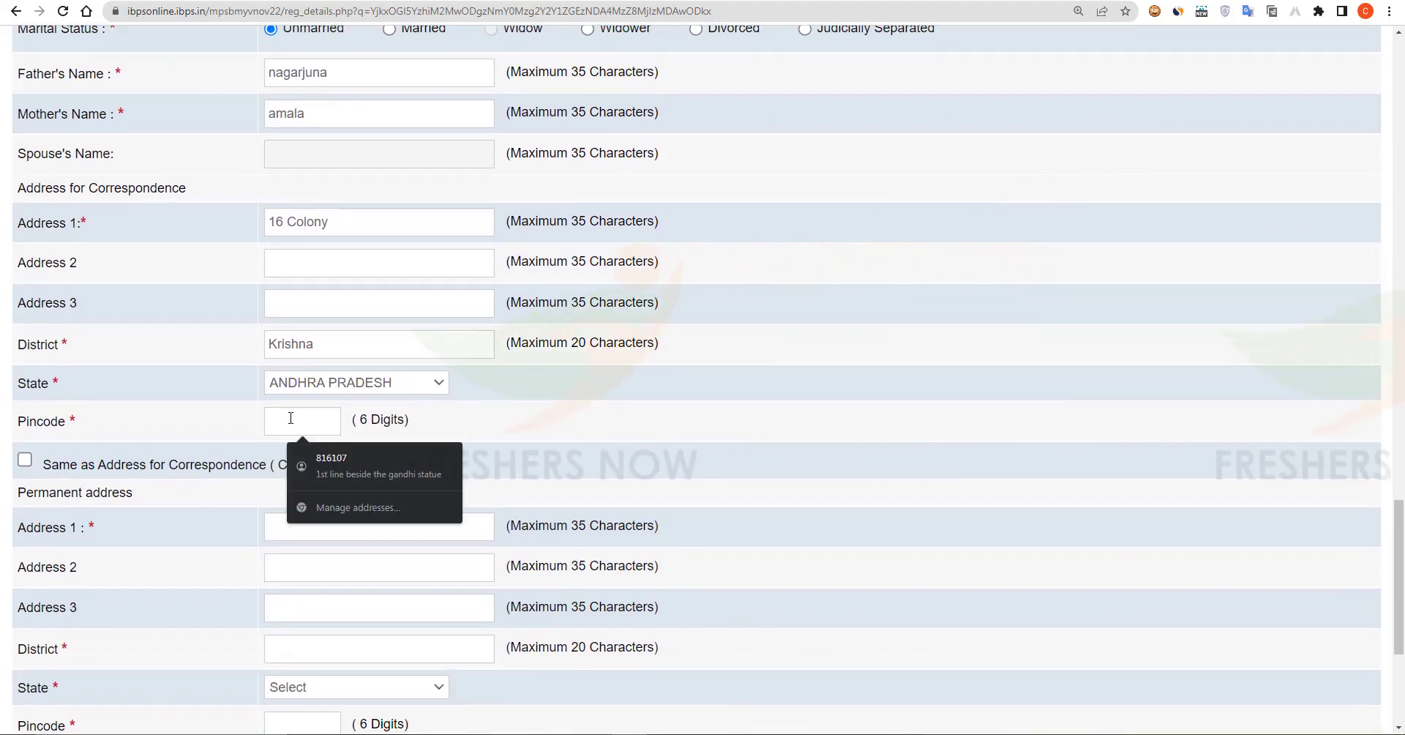
type("520012")
scroll(25, 322, "down", 2)
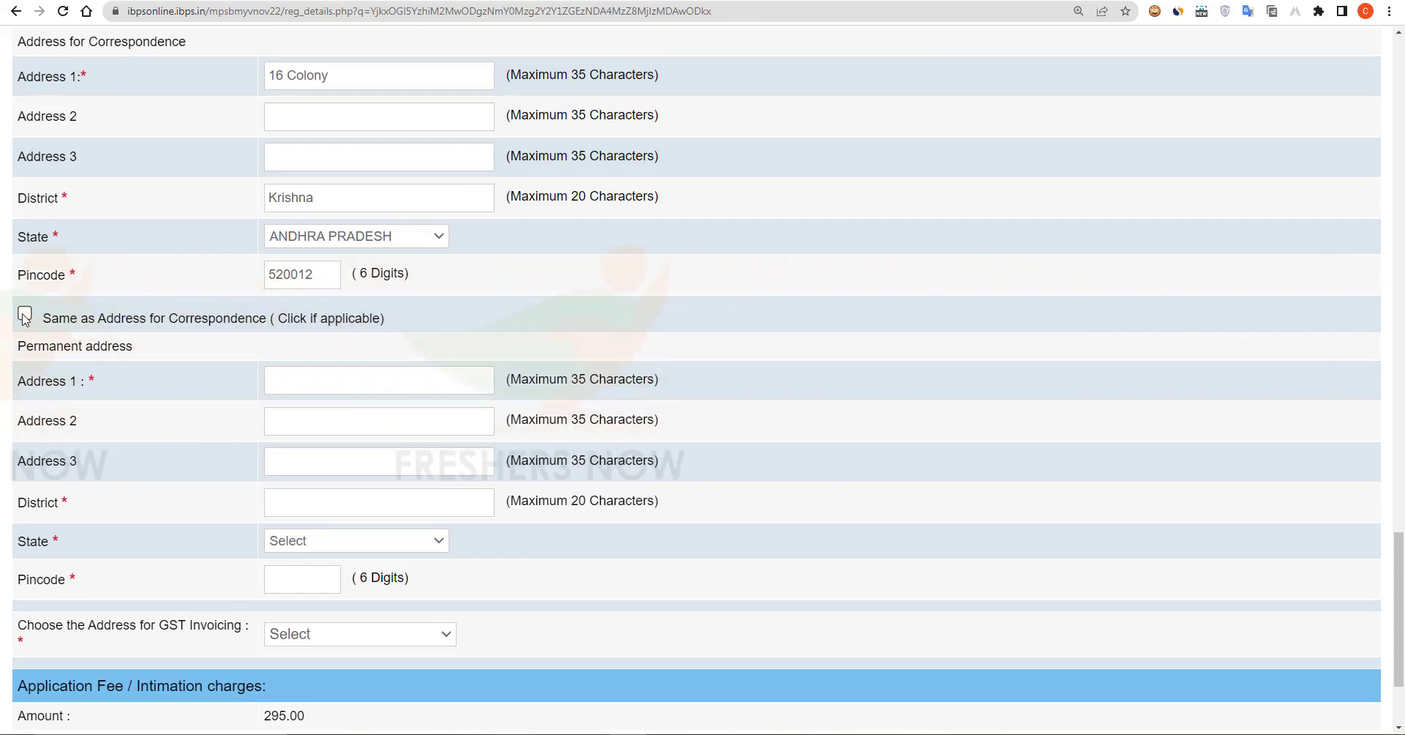
left_click(25, 316)
scroll(434, 467, "down", 3)
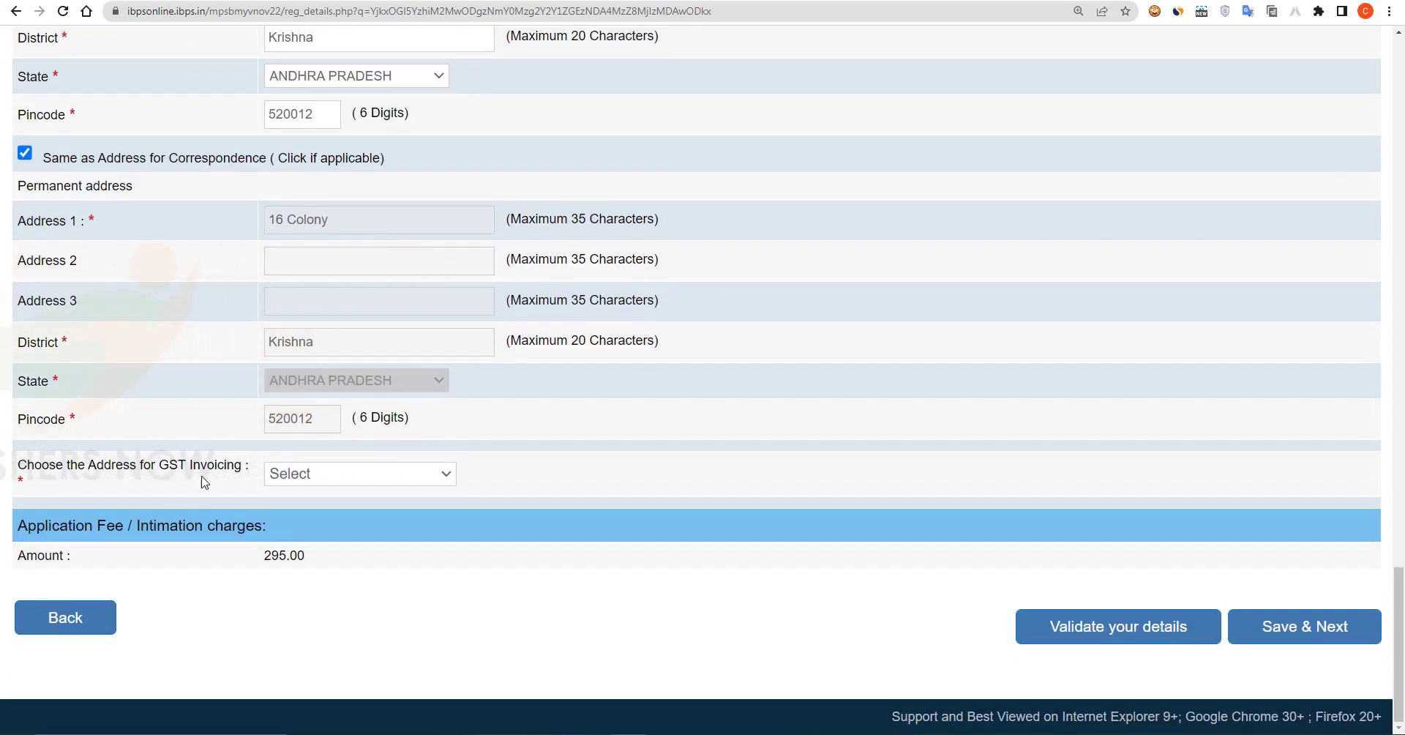
left_click(380, 481)
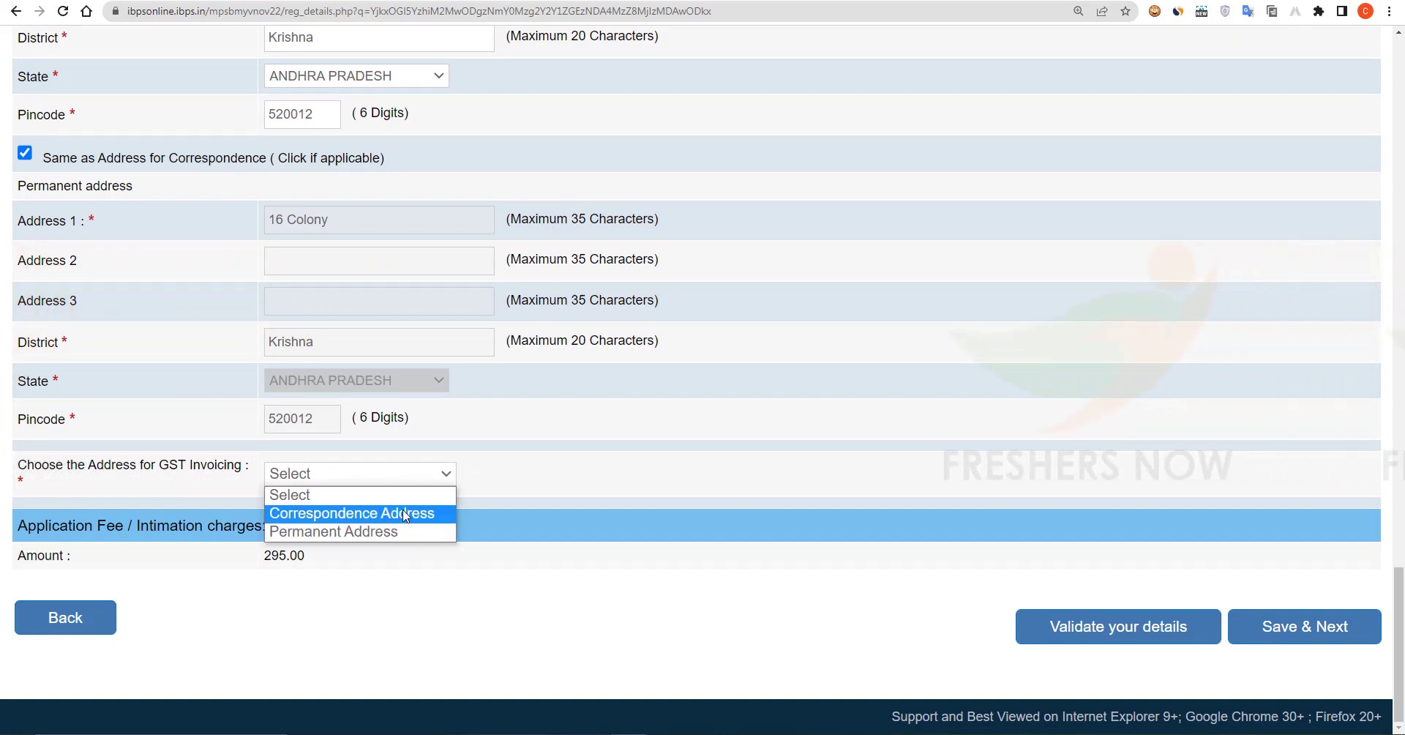
left_click(381, 509)
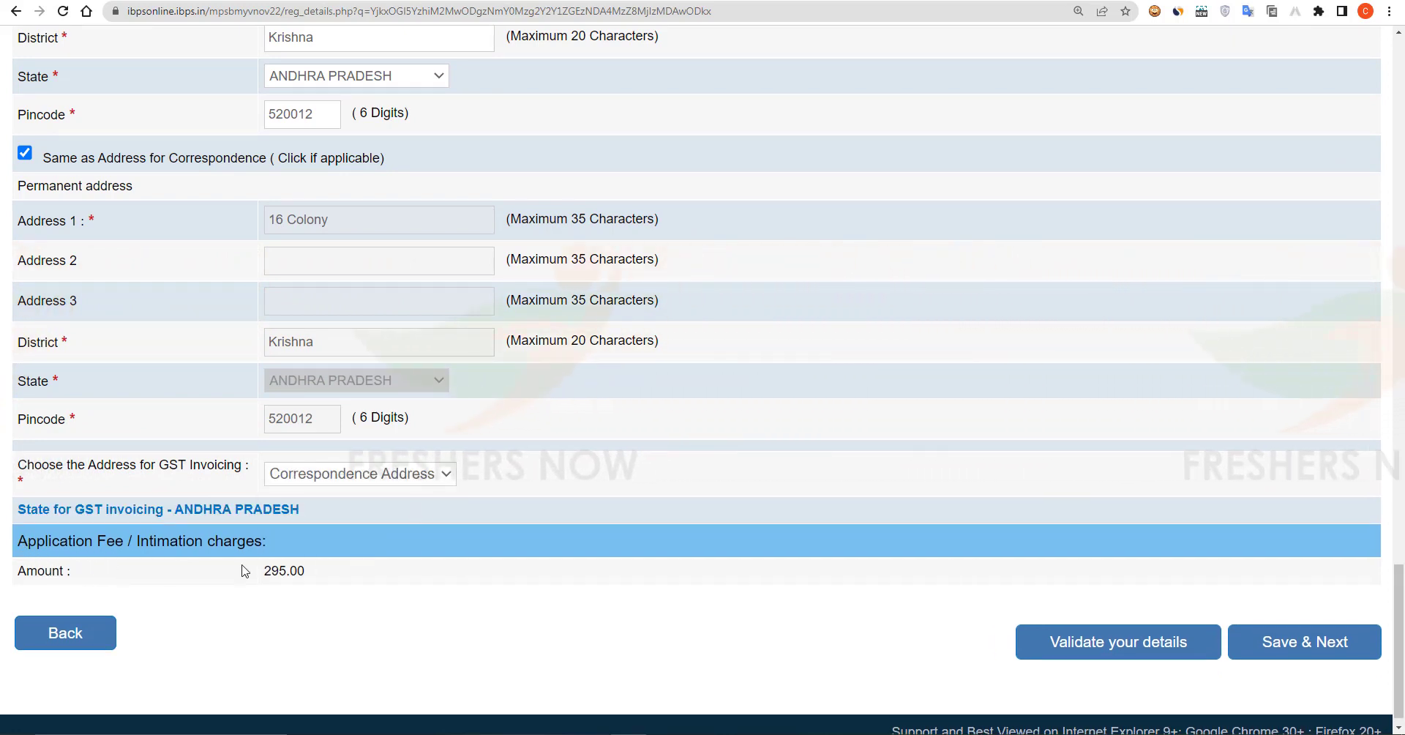
scroll(245, 571, "down", 1)
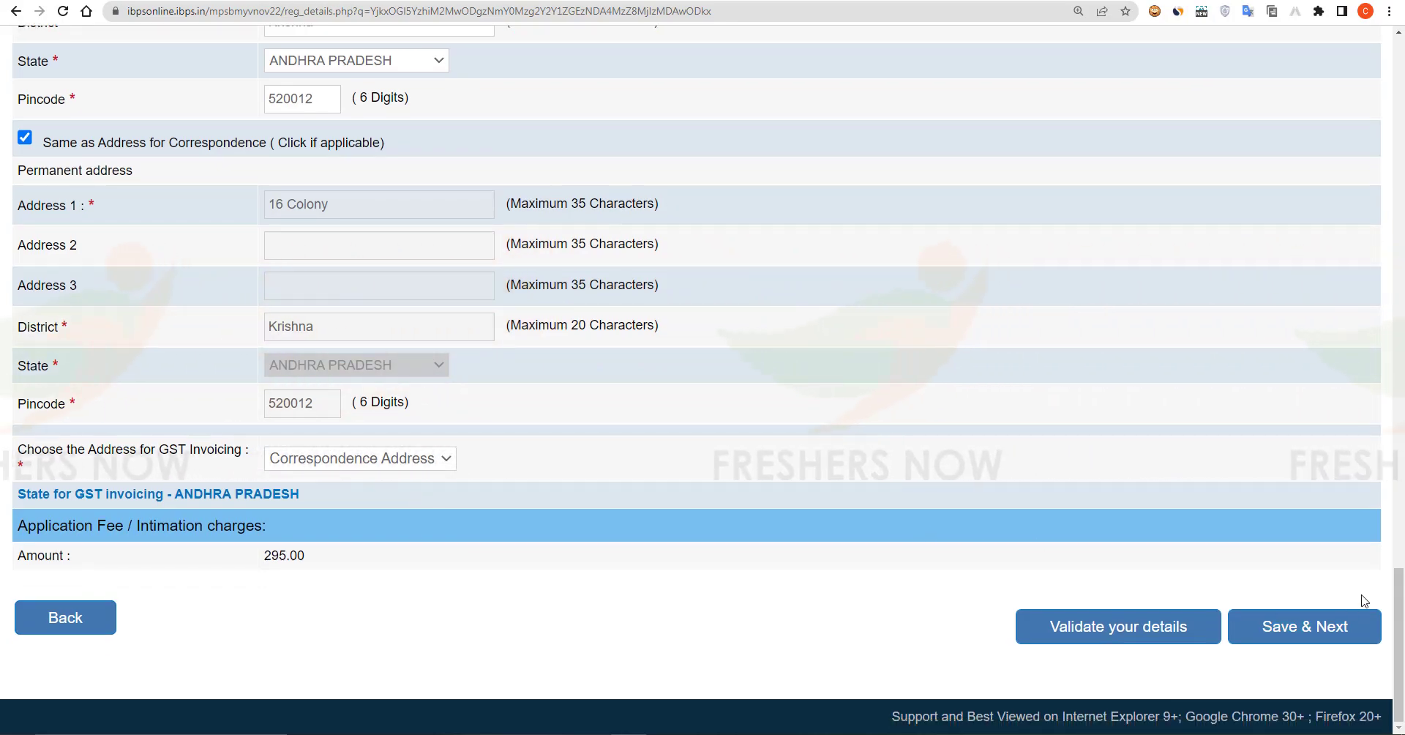
scroll(1364, 600, "up", 20)
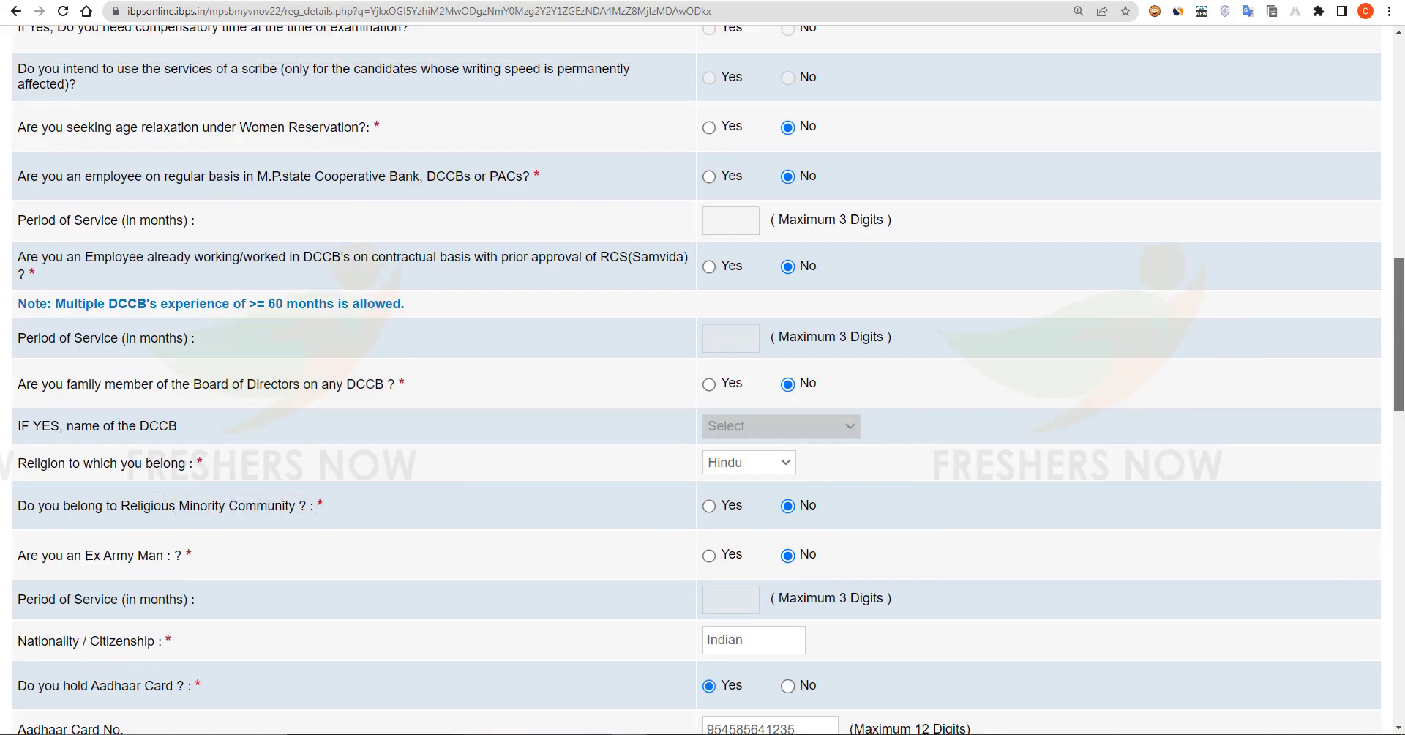
Step: Save the completed Basic details form with Save & Next to reach Educational Qualification
scroll(277, 424, "up", 15)
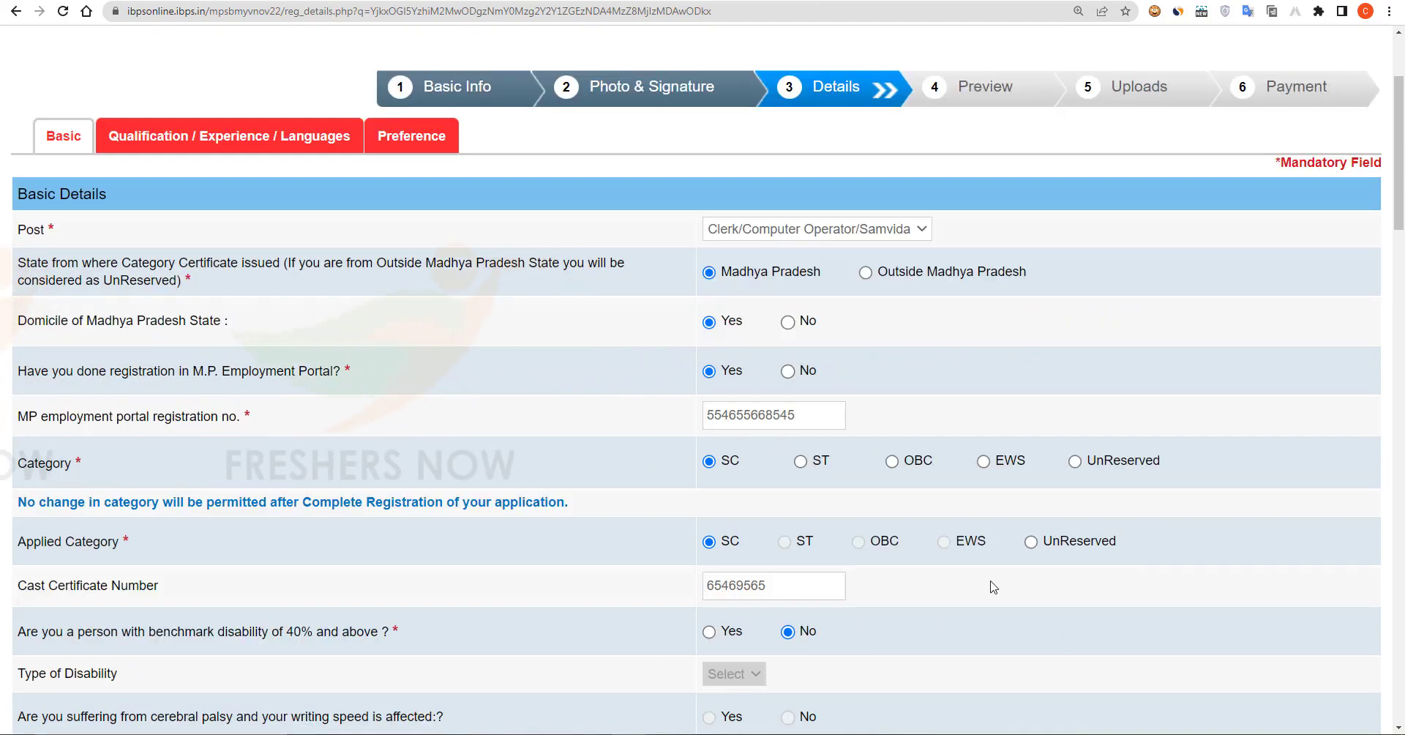
scroll(994, 586, "down", 20)
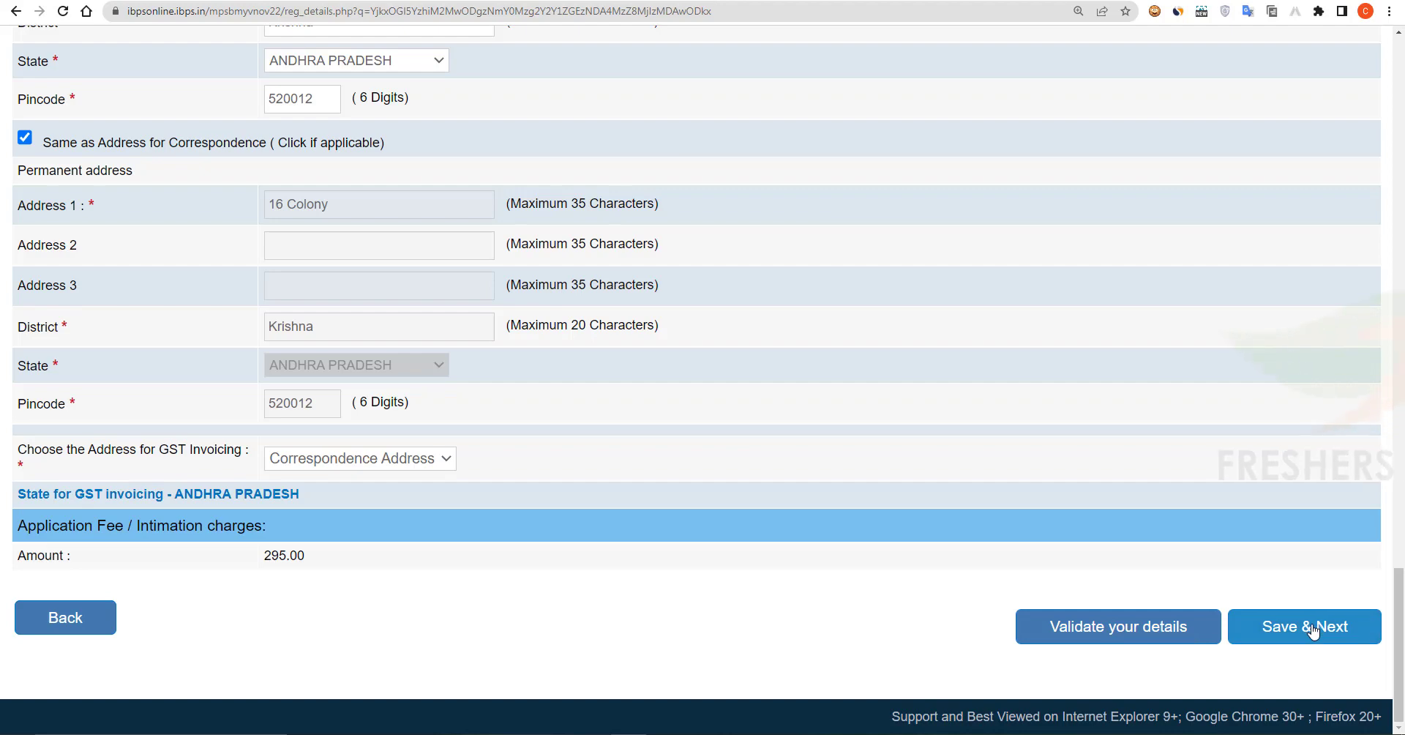
left_click(1312, 628)
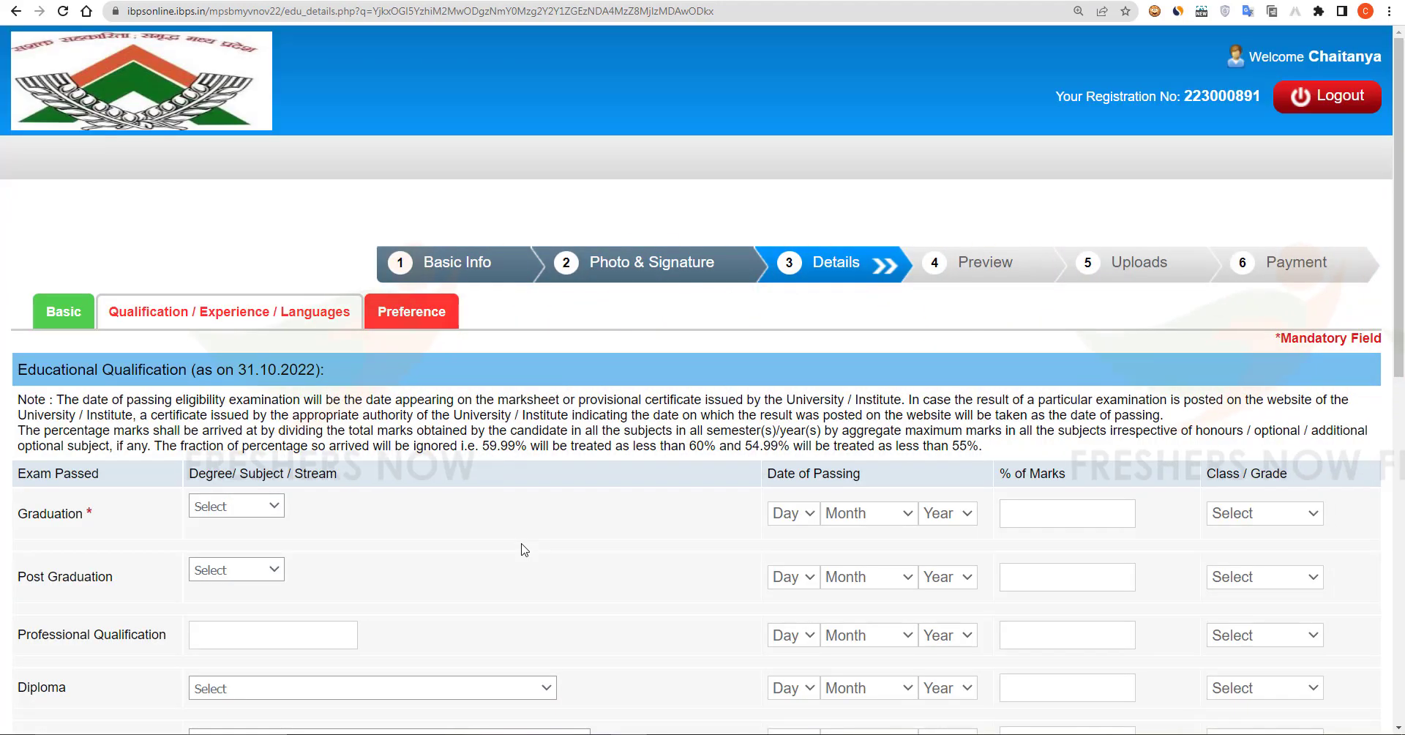
Step: Fill graduation as Commerce, passed 06 June 2017, 89 marks, First Class
scroll(524, 550, "down", 1)
scroll(524, 550, "down", 2)
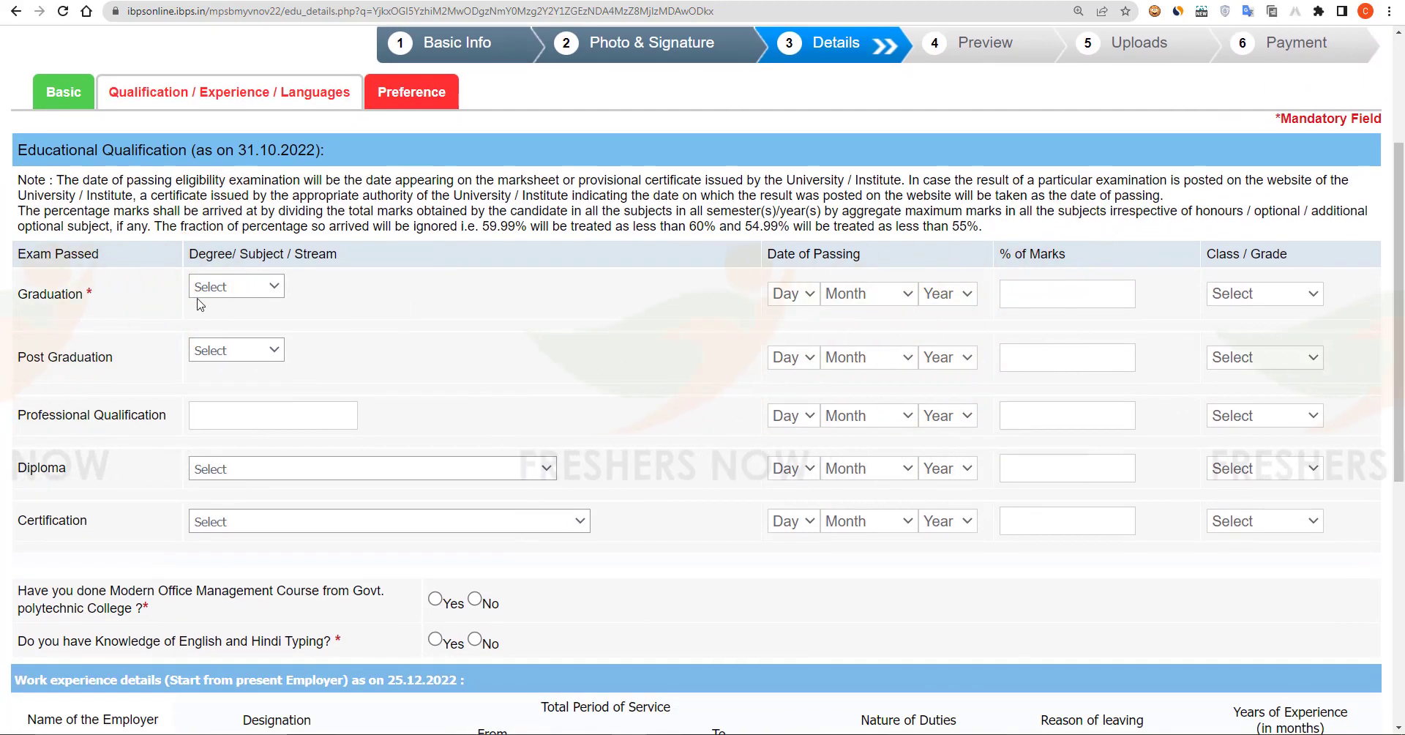
left_click(253, 287)
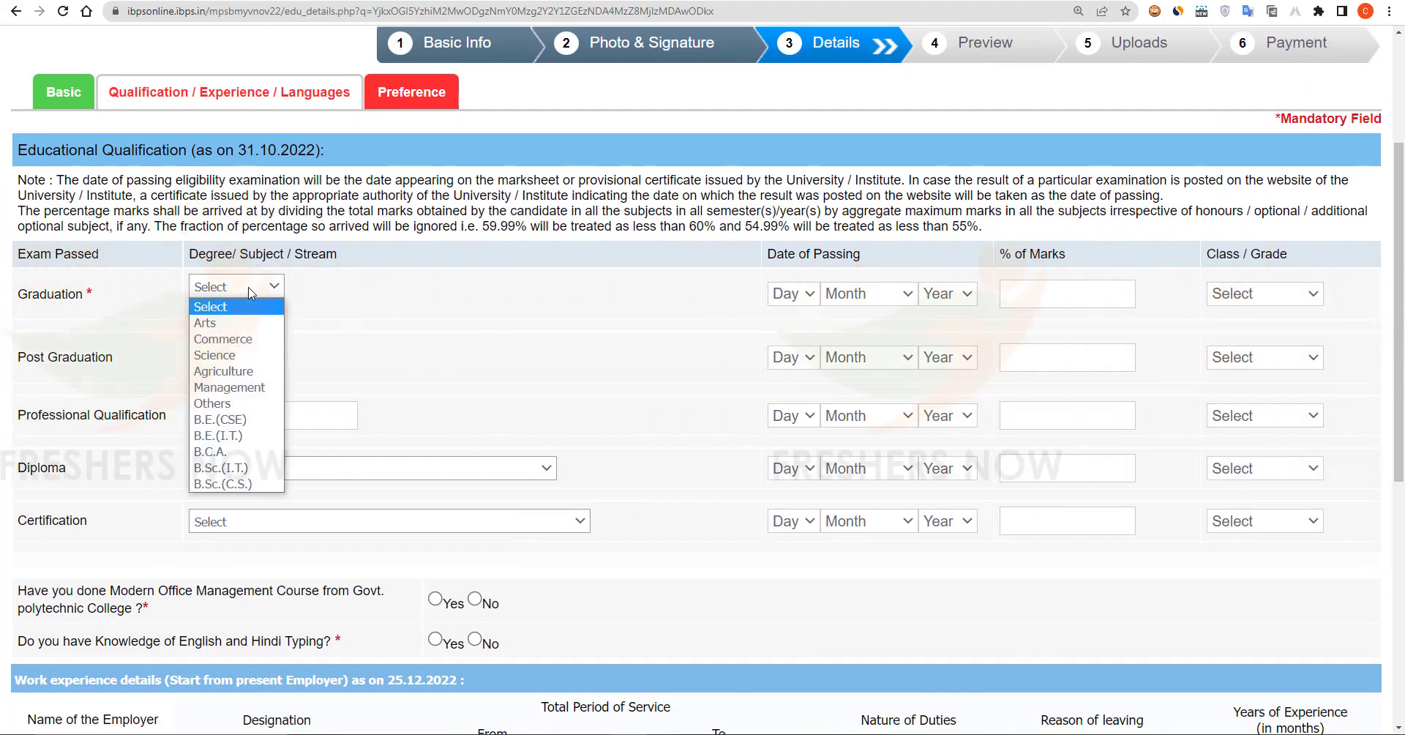
left_click(255, 338)
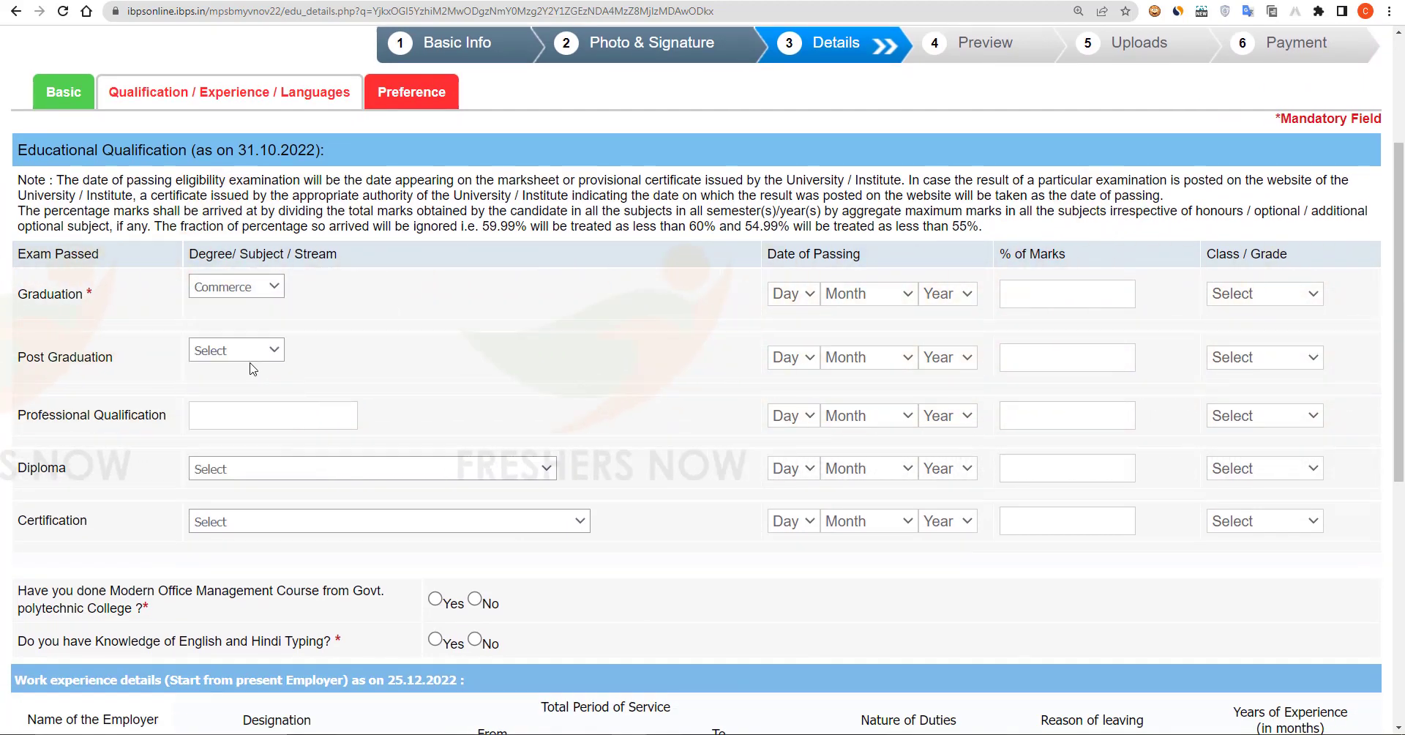
left_click(800, 293)
left_click(787, 426)
left_click(867, 293)
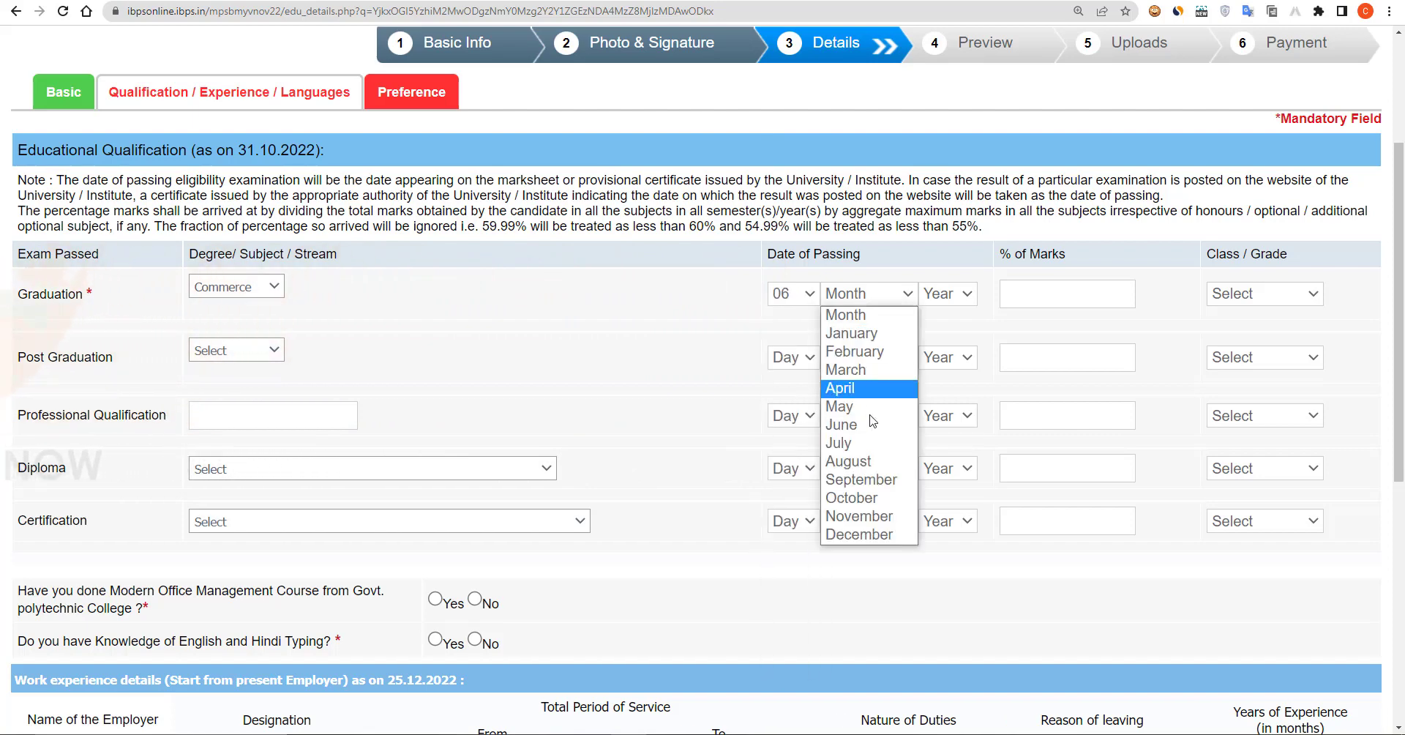
left_click(867, 429)
left_click(934, 296)
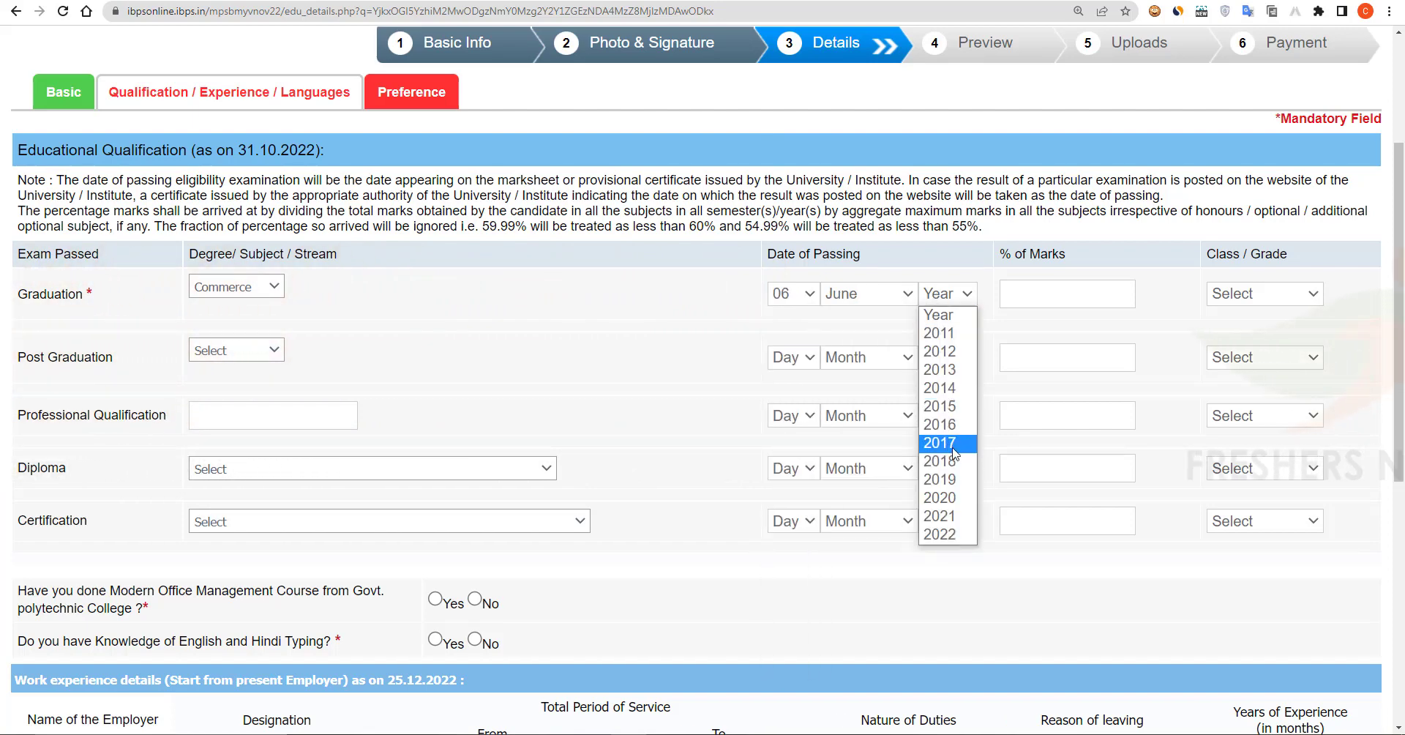
left_click(944, 442)
type("89")
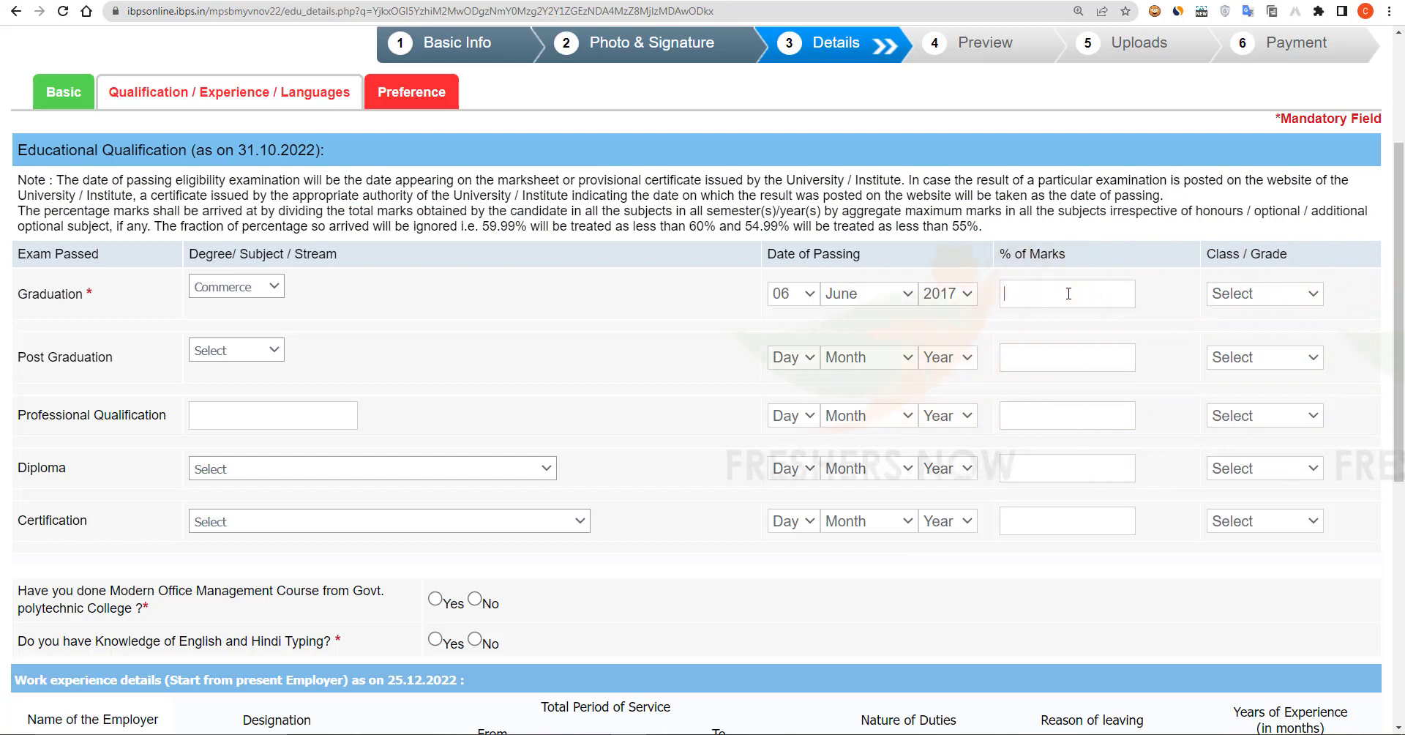
left_click(1264, 293)
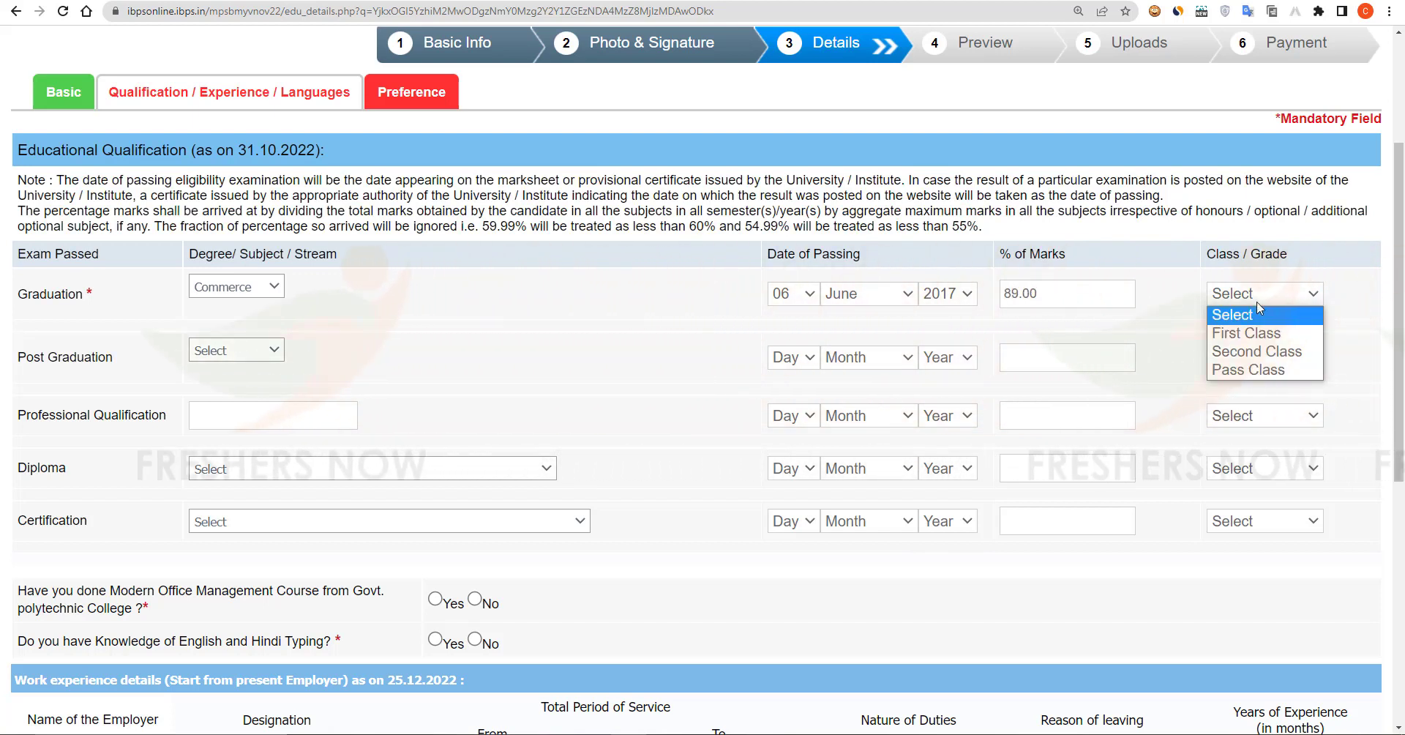
left_click(1237, 330)
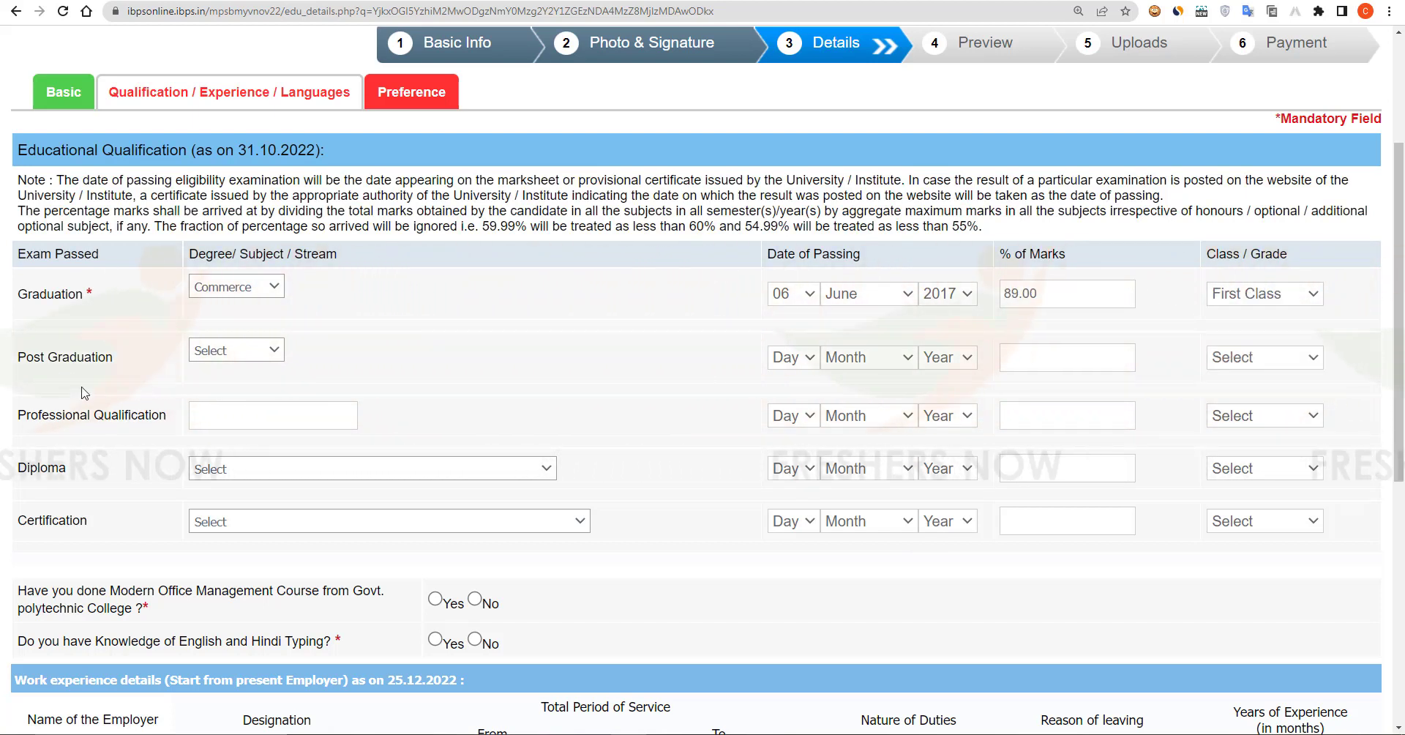
Step: Fill post graduation as MCA, passing day 10, 82.00 marks, First Class
left_click(242, 351)
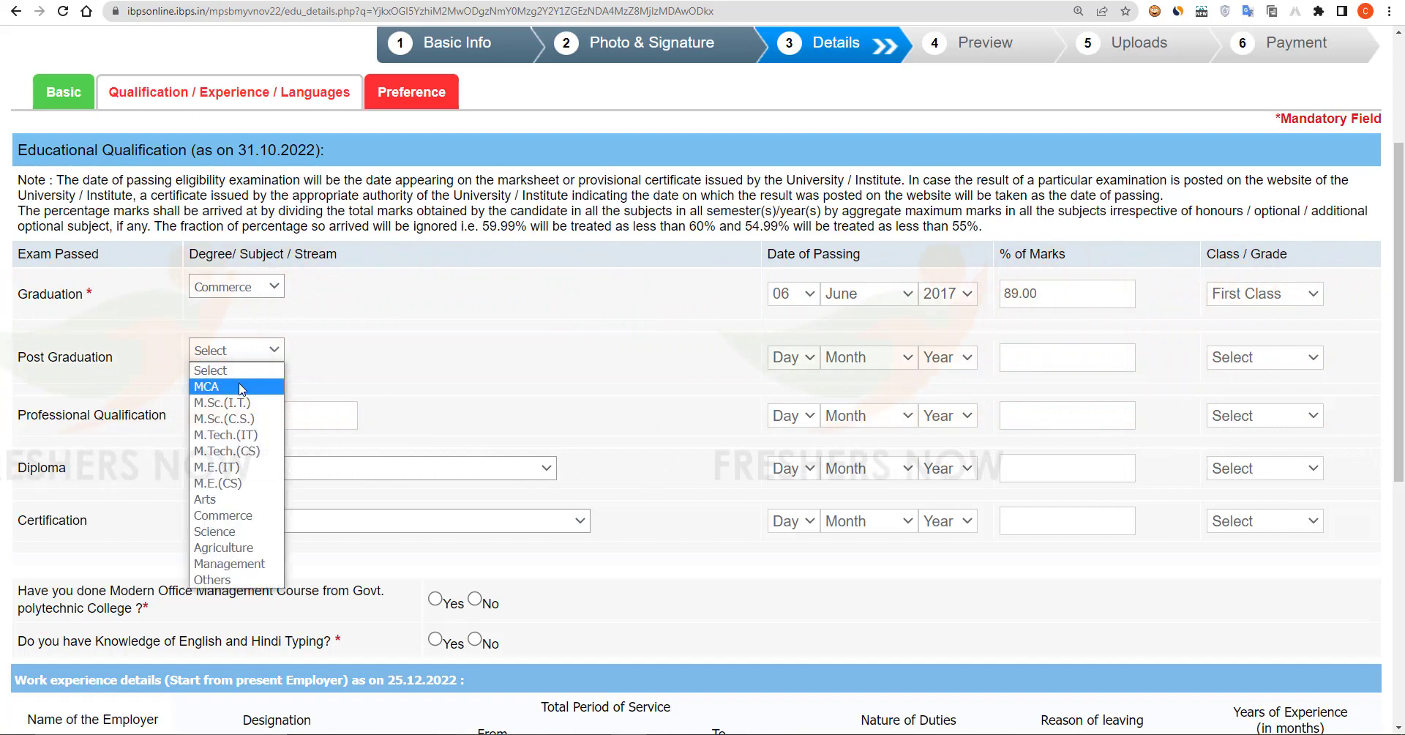
left_click(212, 295)
left_click(794, 357)
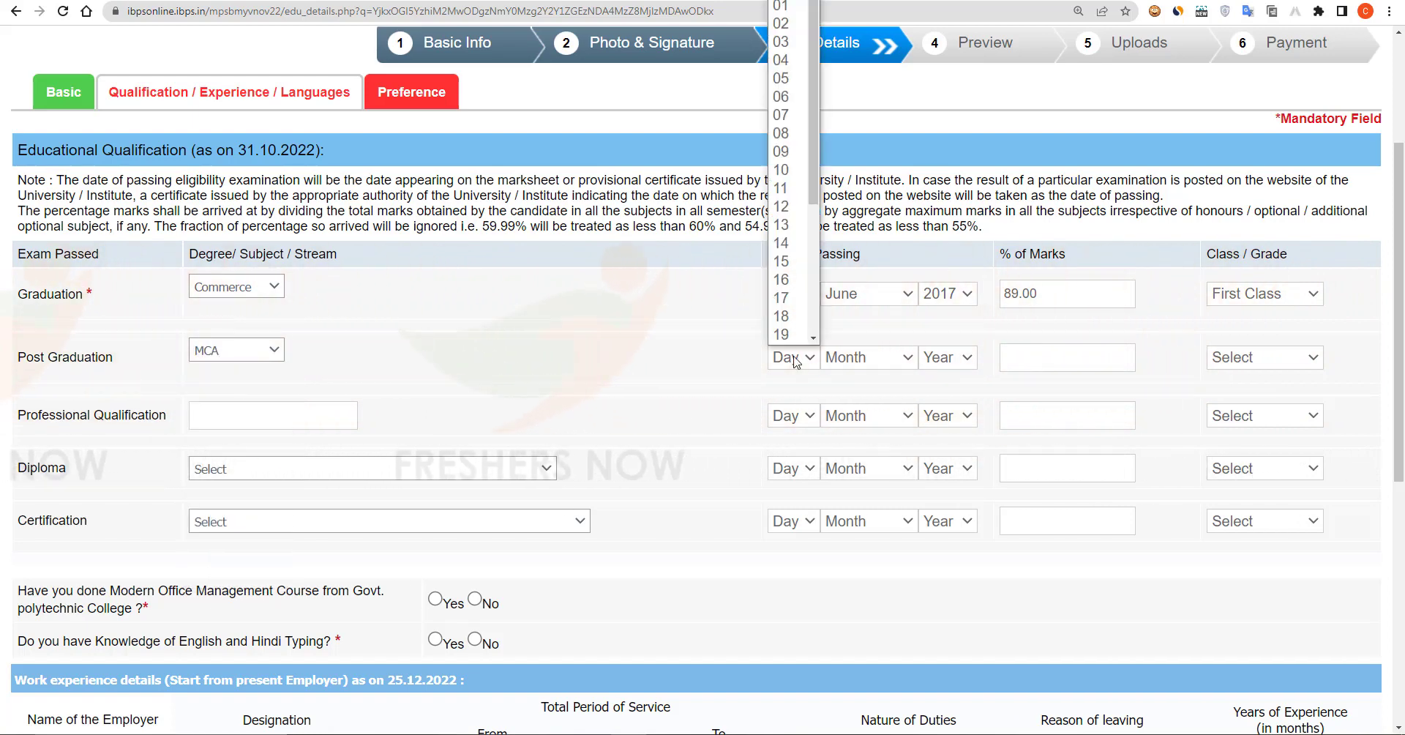
left_click(790, 170)
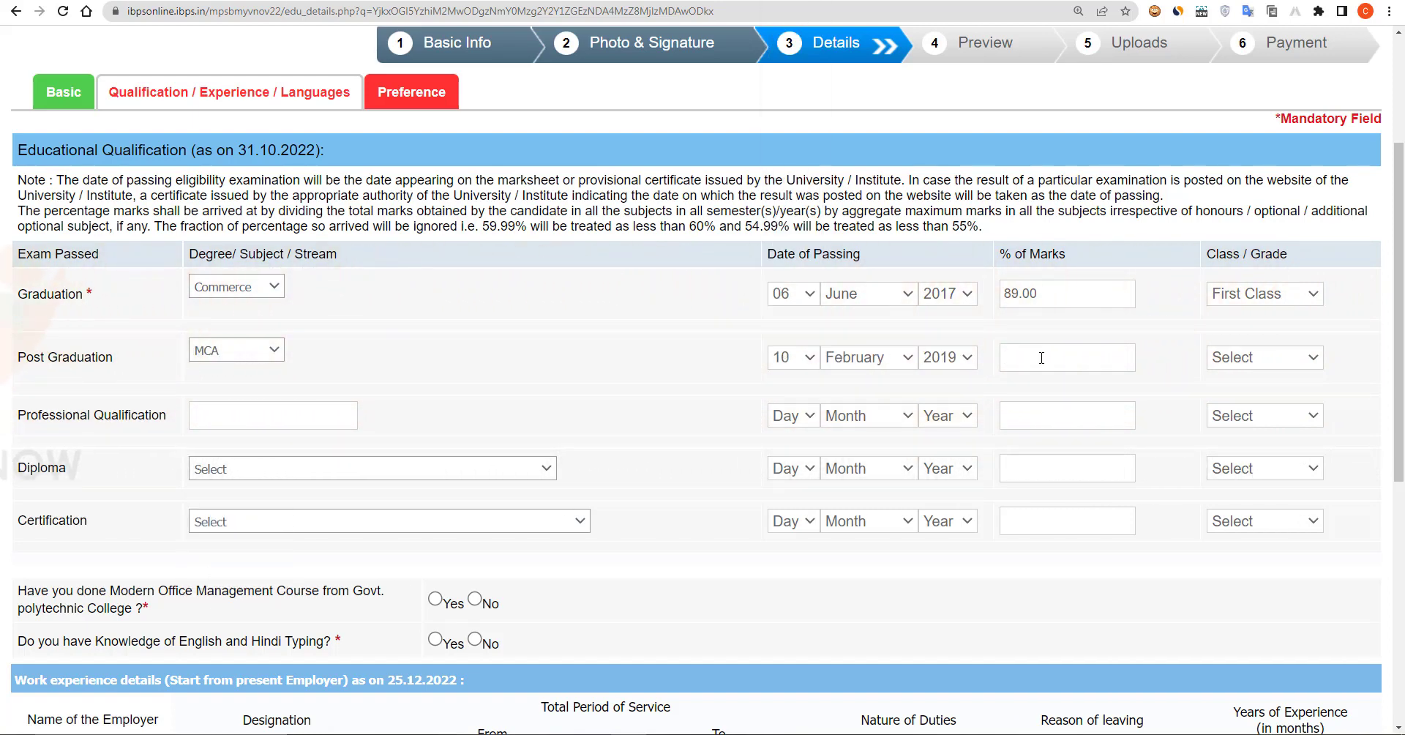
type("82.00")
left_click(1265, 357)
left_click(1244, 389)
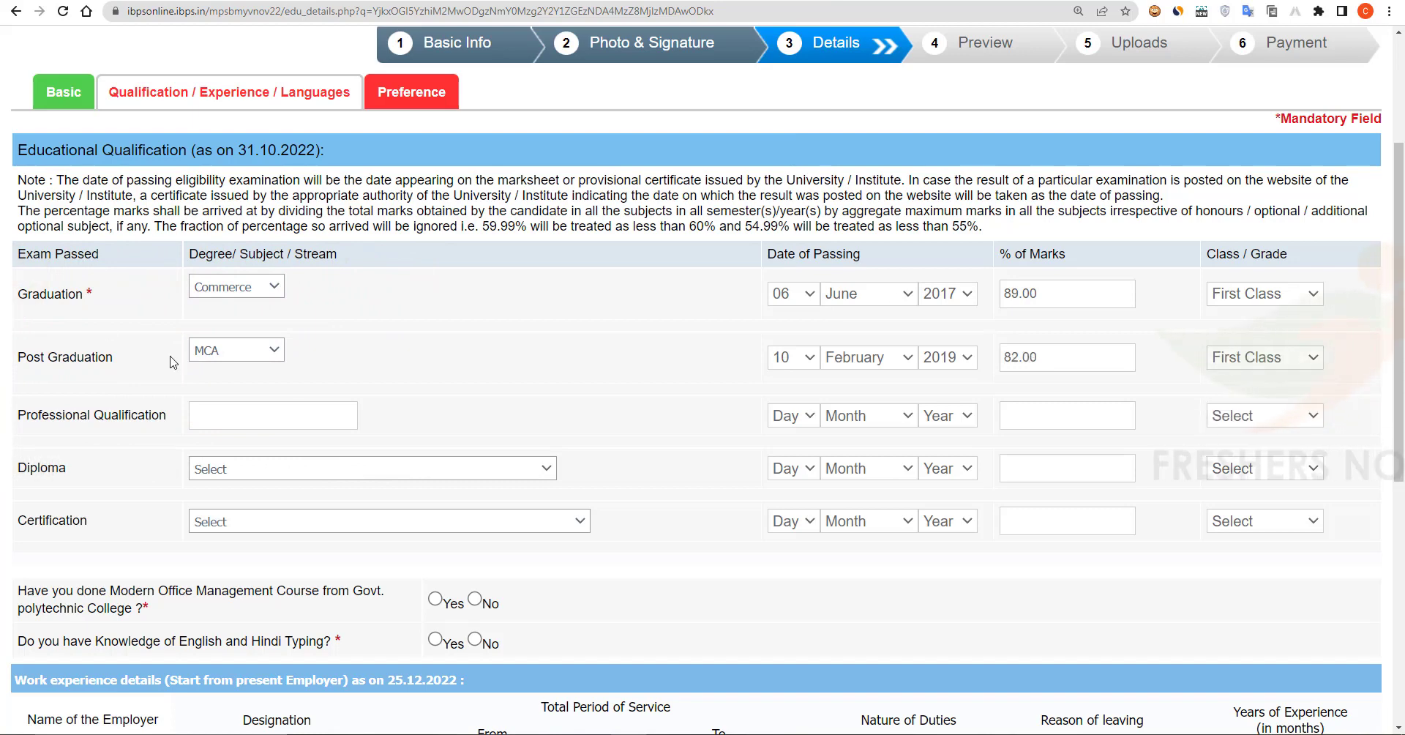
Step: Add professional qualification CA, passed 14 March 2020, 85.00 marks, First Class
left_click(249, 415)
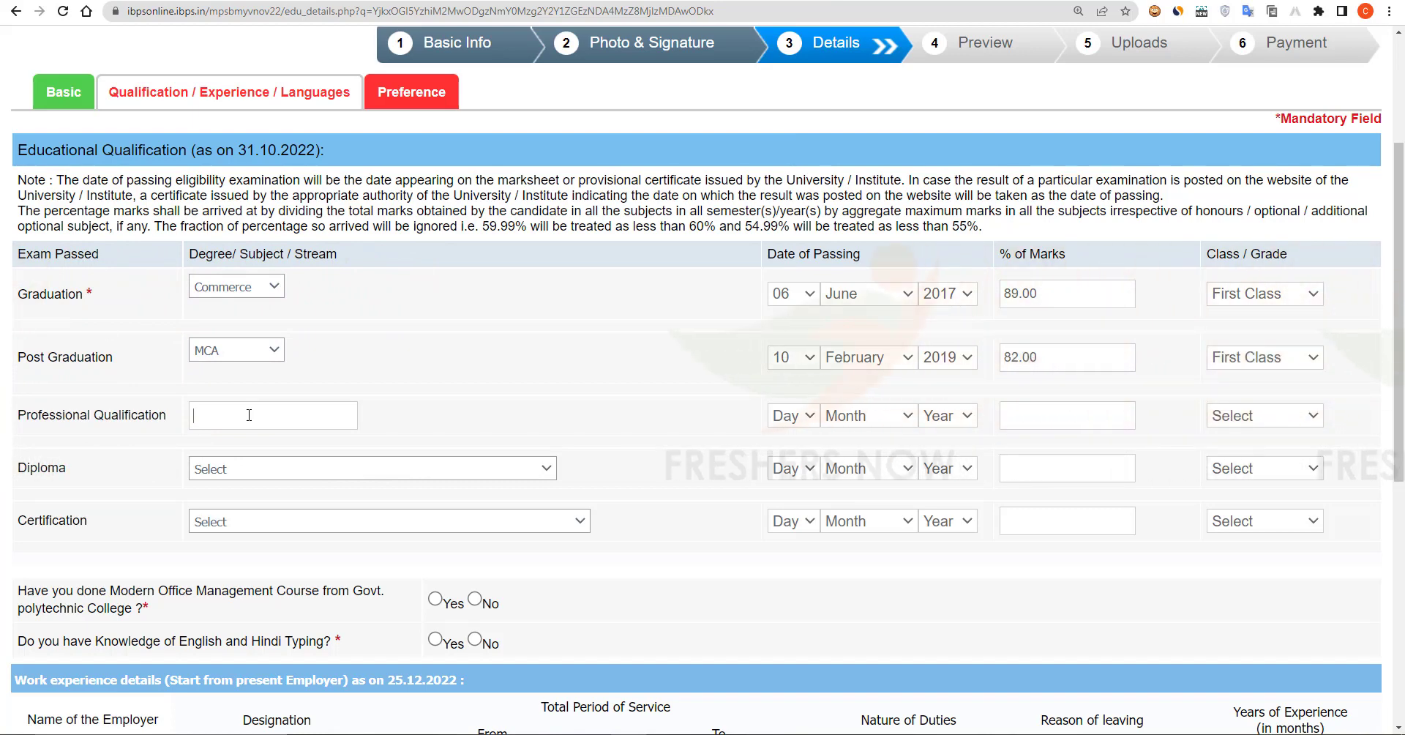
type("CA")
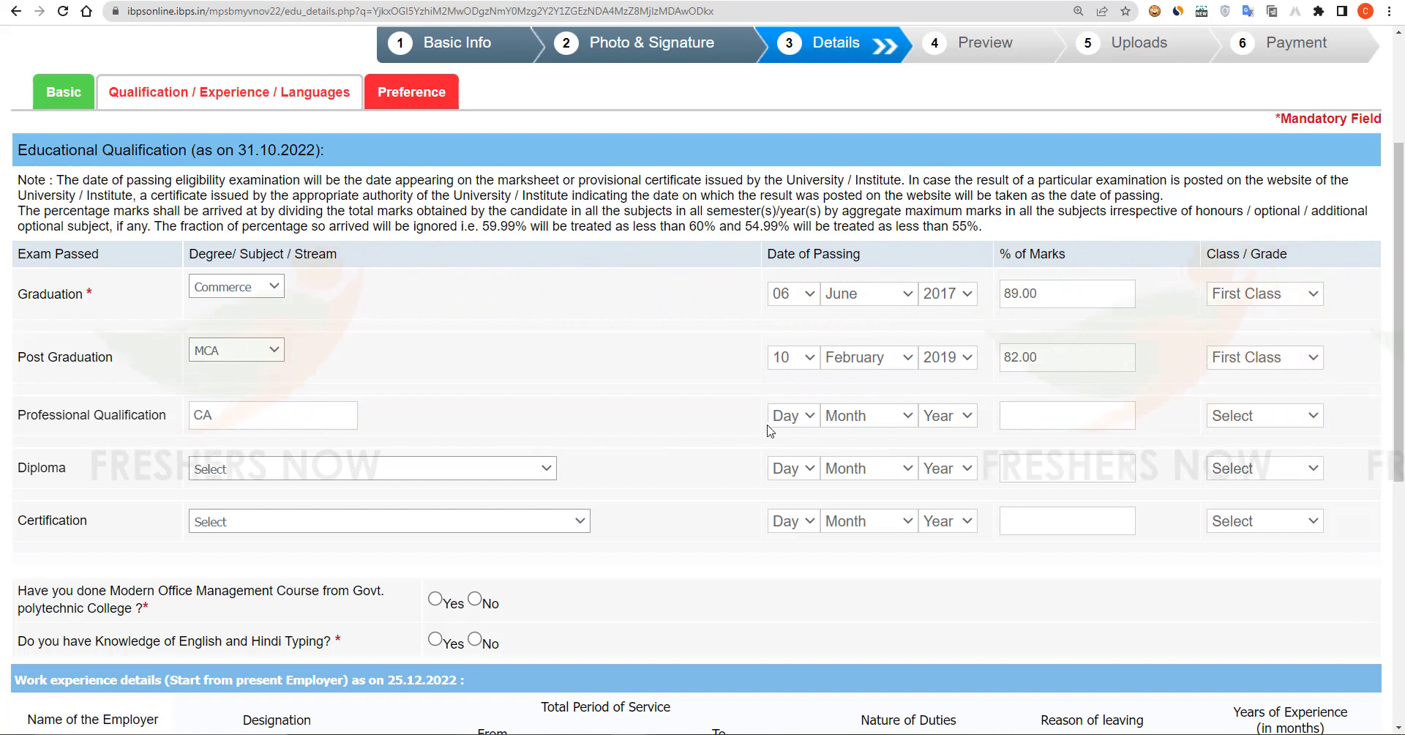
left_click(794, 416)
left_click(782, 300)
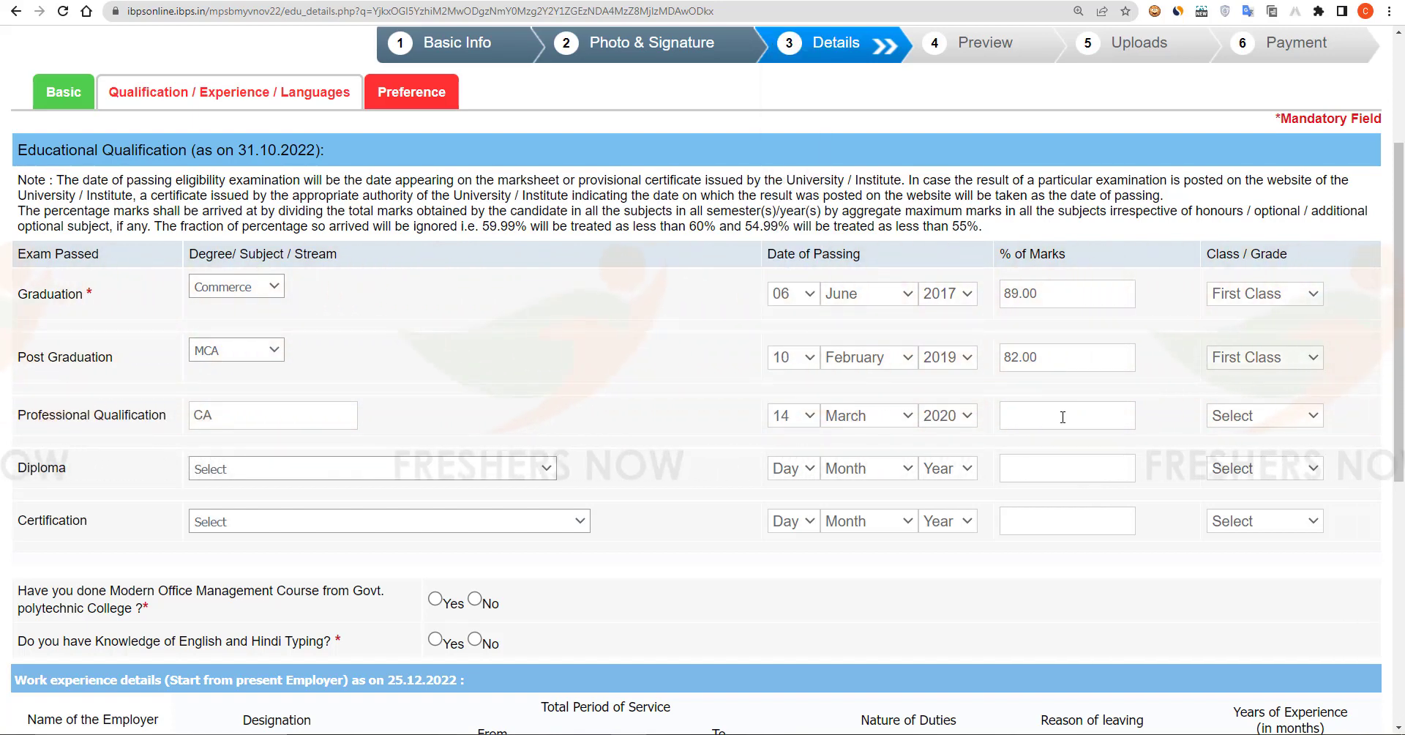
left_click(1062, 418)
type("85.00")
left_click(1264, 415)
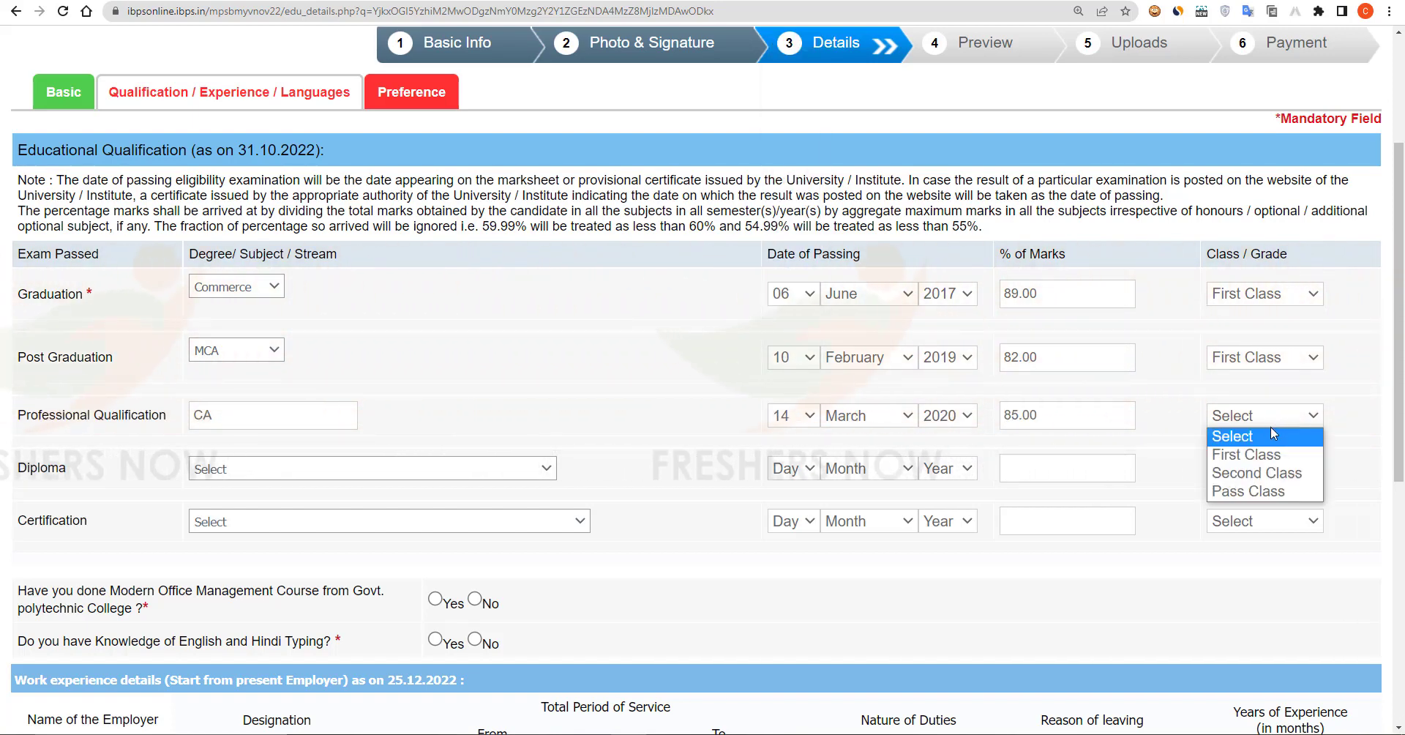
left_click(1256, 455)
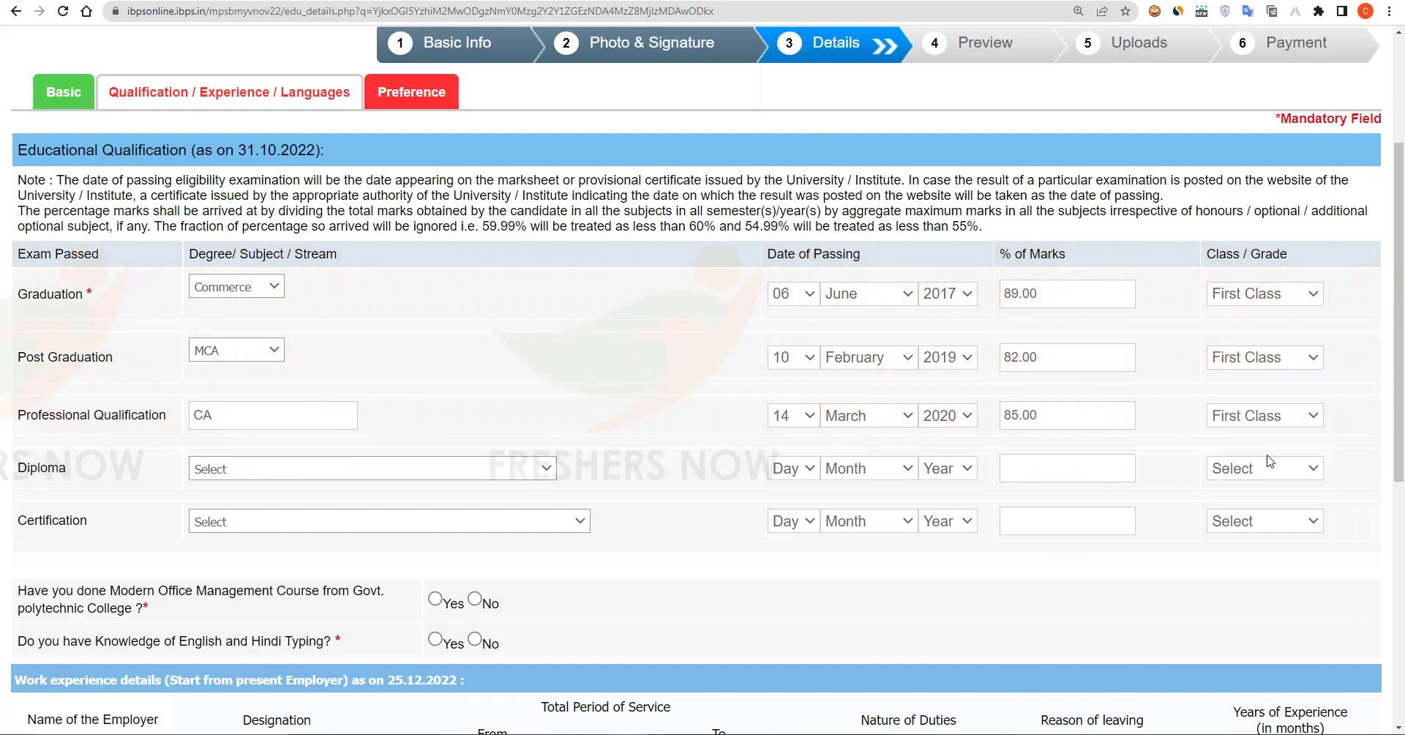
Step: Add a Computer Science diploma, passed 15 February 2015, 91.00 marks, First Class
left_click(303, 472)
left_click(242, 500)
left_click(789, 471)
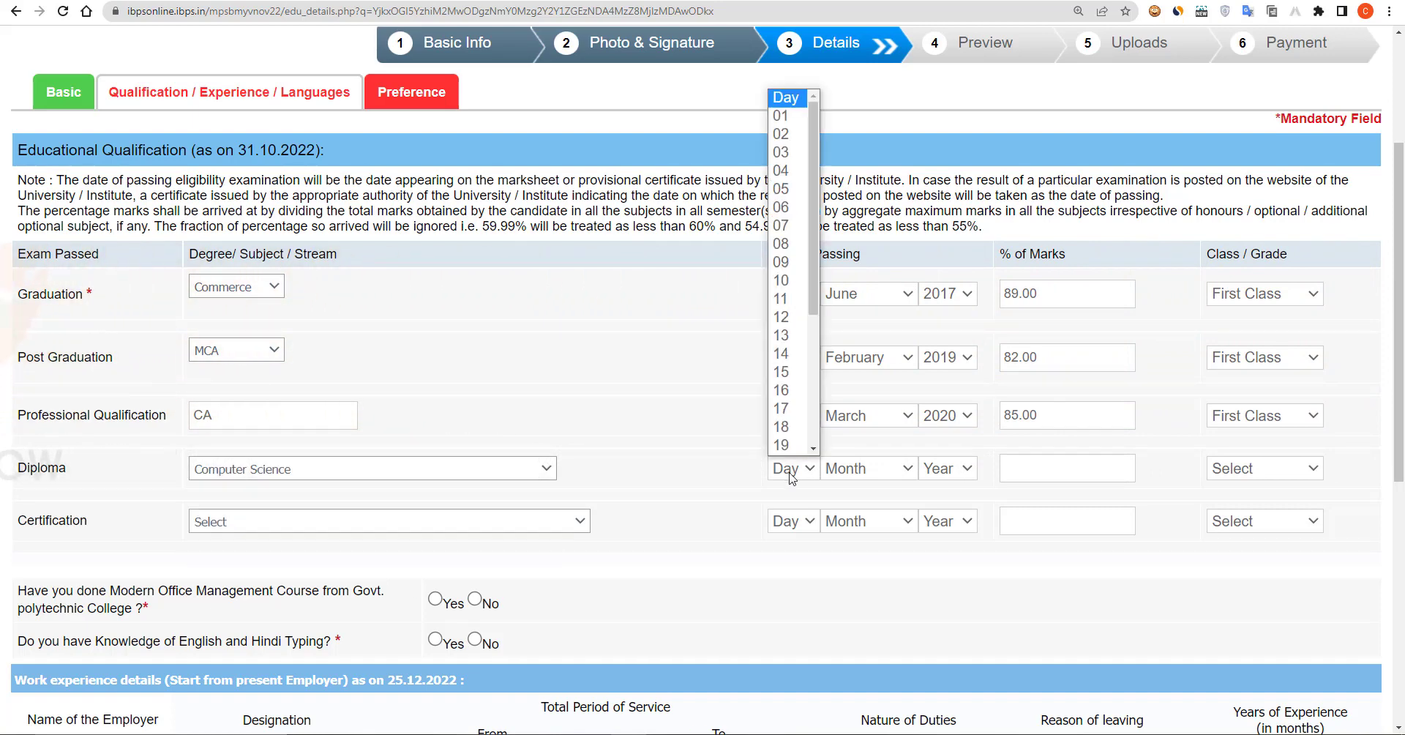
left_click(784, 379)
left_click(1074, 466)
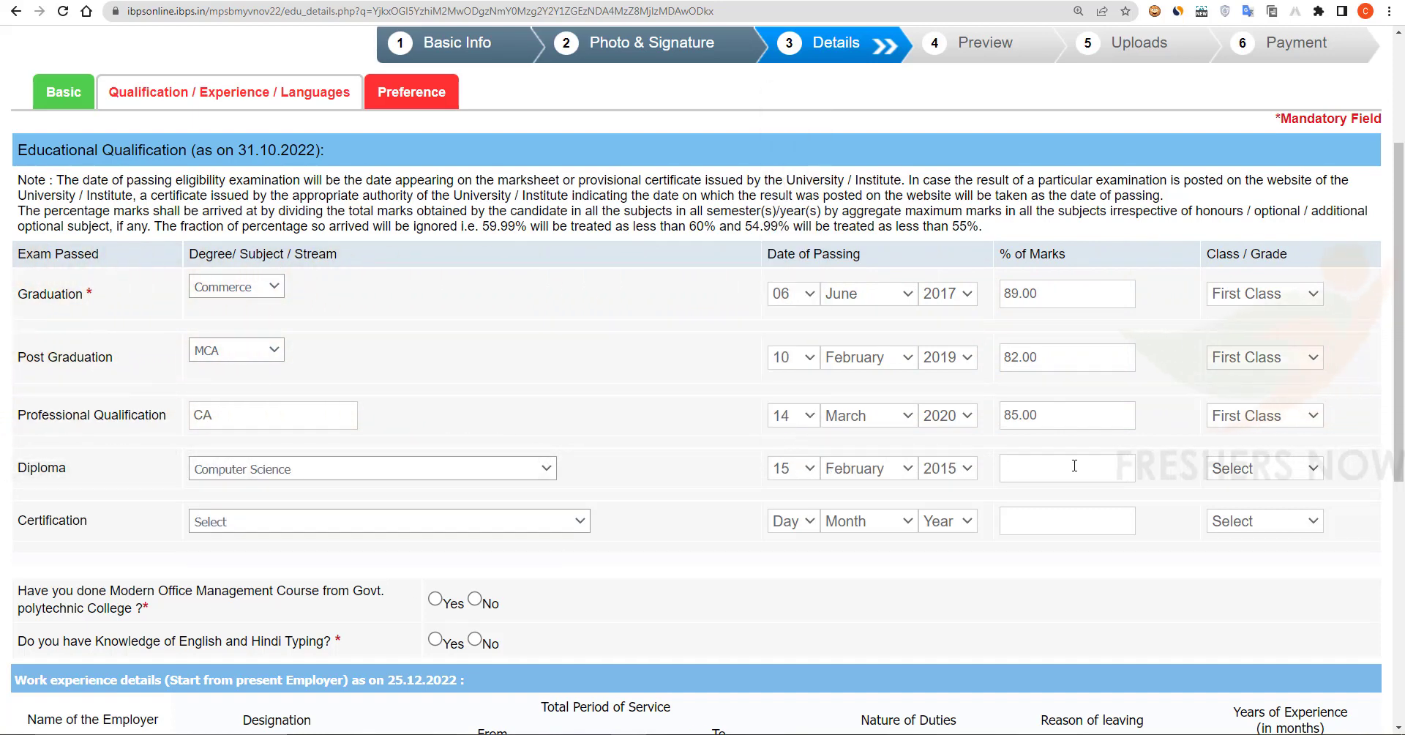
type("91.00")
left_click(1264, 468)
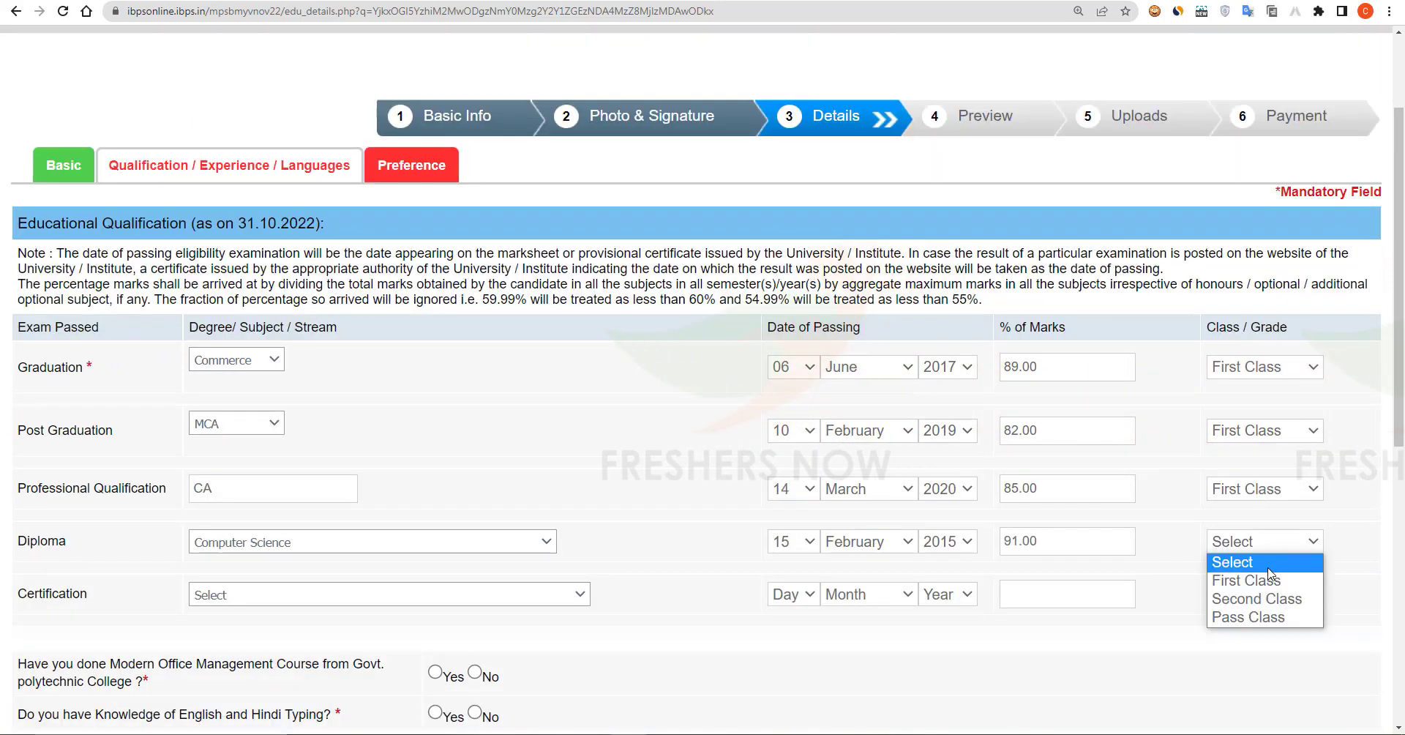
left_click(1236, 577)
Step: Add the Govt. ITI COPA certification, passed 17 May 2022, 86.00 marks, First Class
left_click(315, 525)
left_click(314, 556)
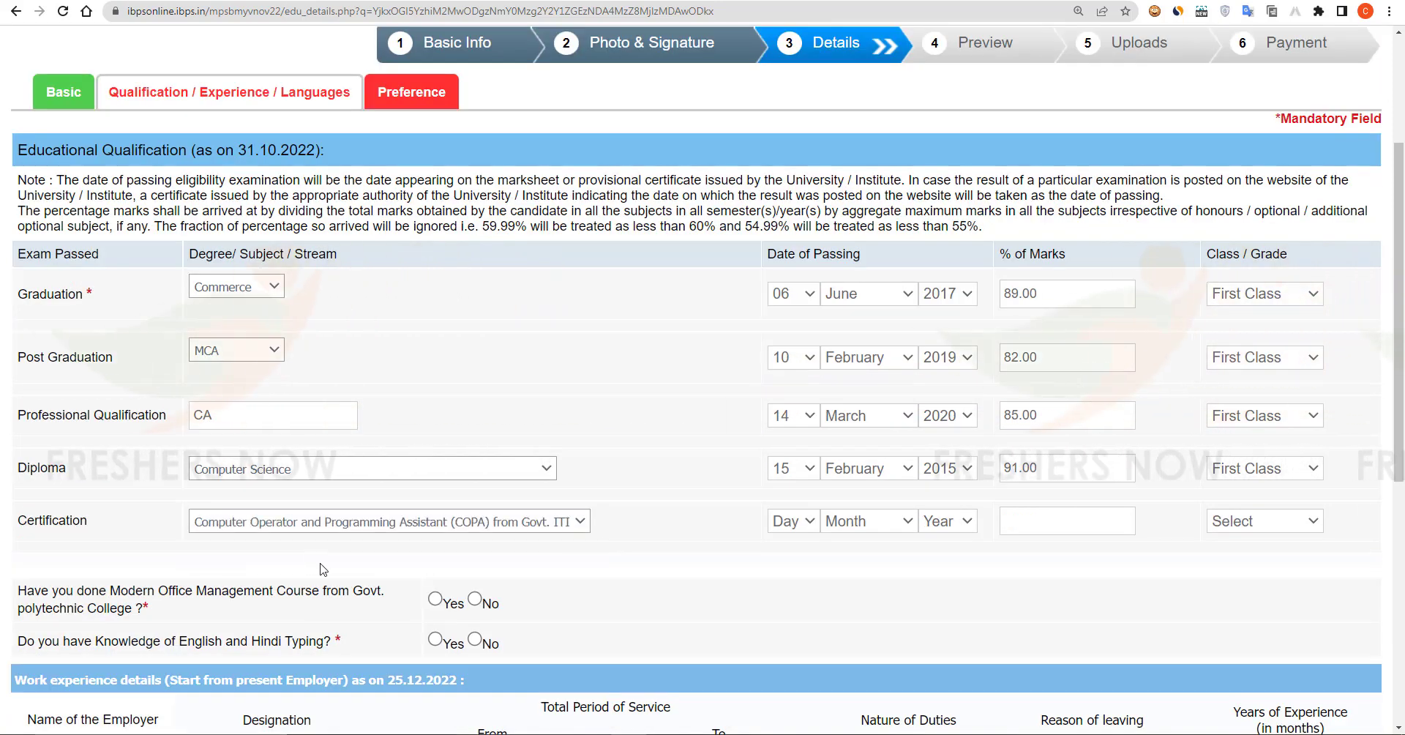
left_click(795, 521)
left_click(1066, 521)
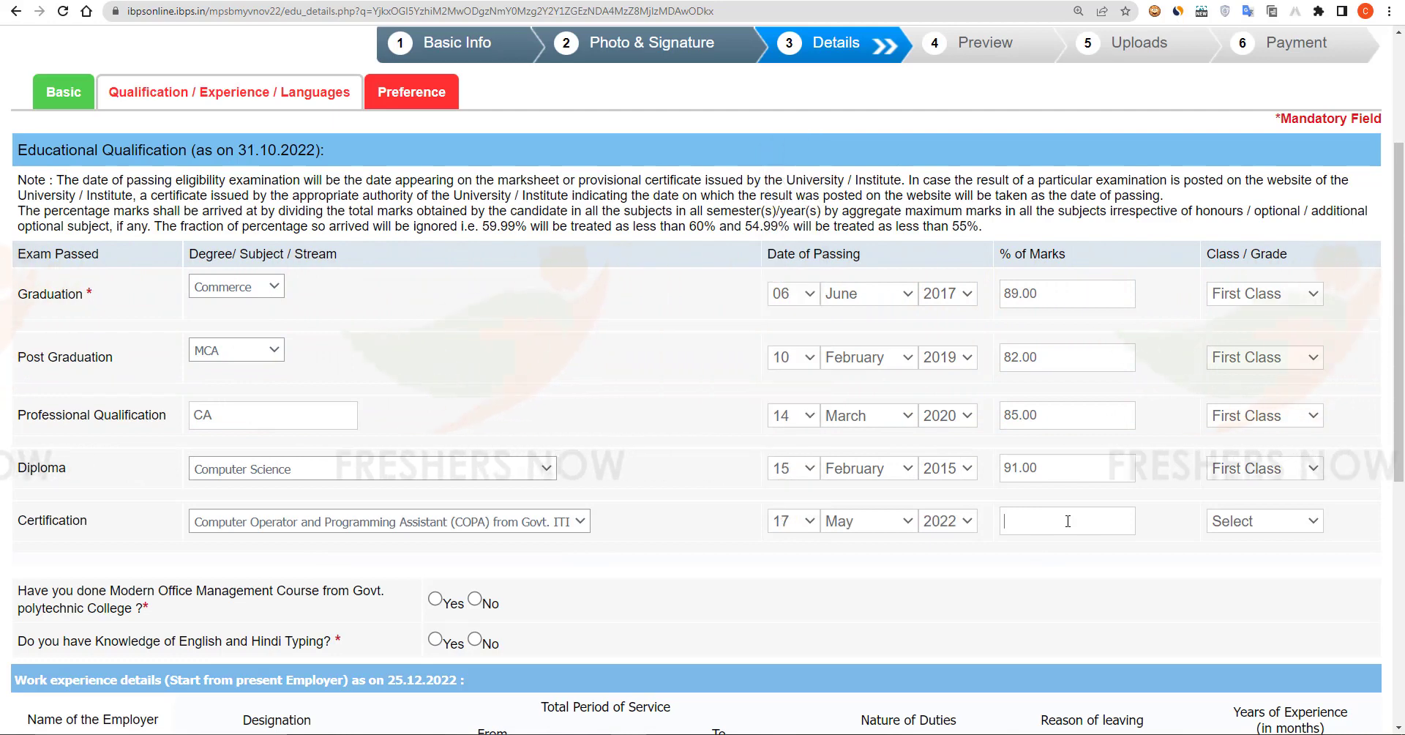
type("86.00")
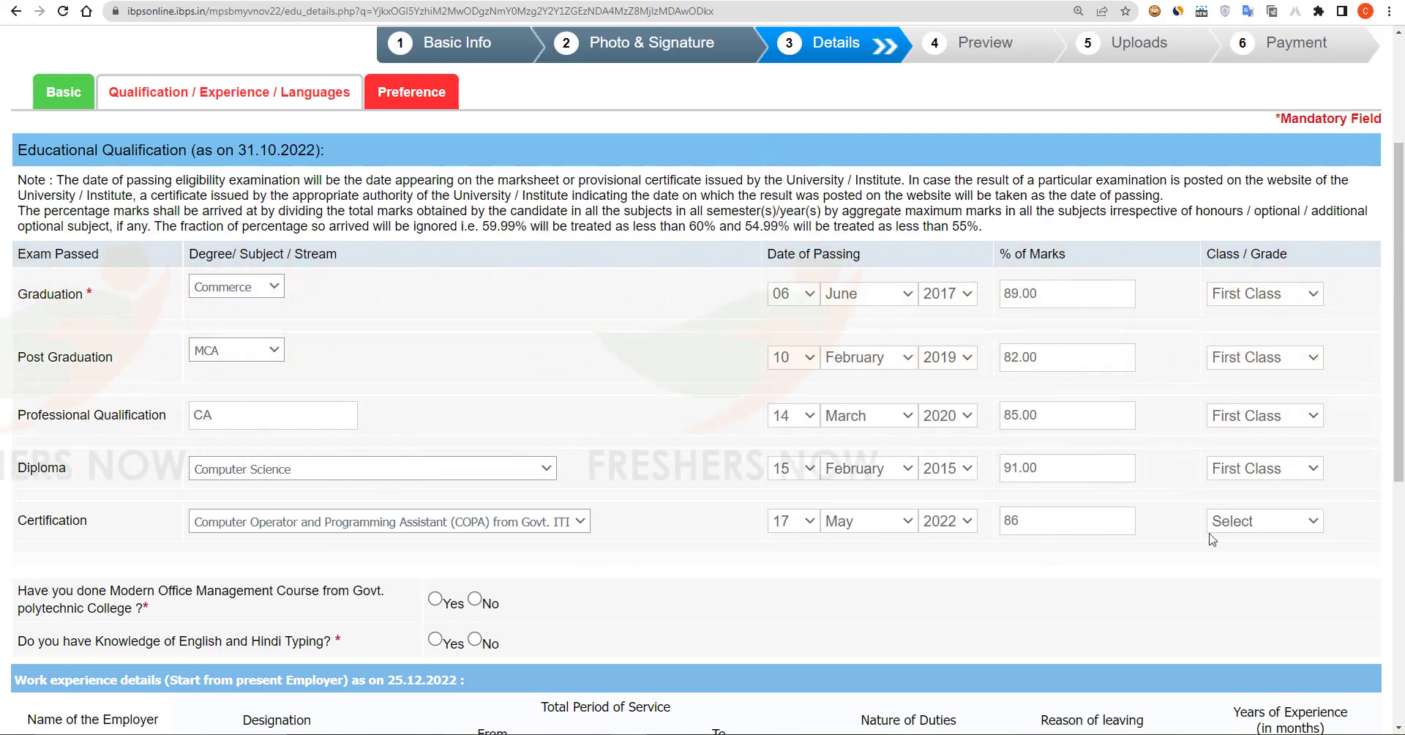
left_click(1265, 521)
left_click(1277, 560)
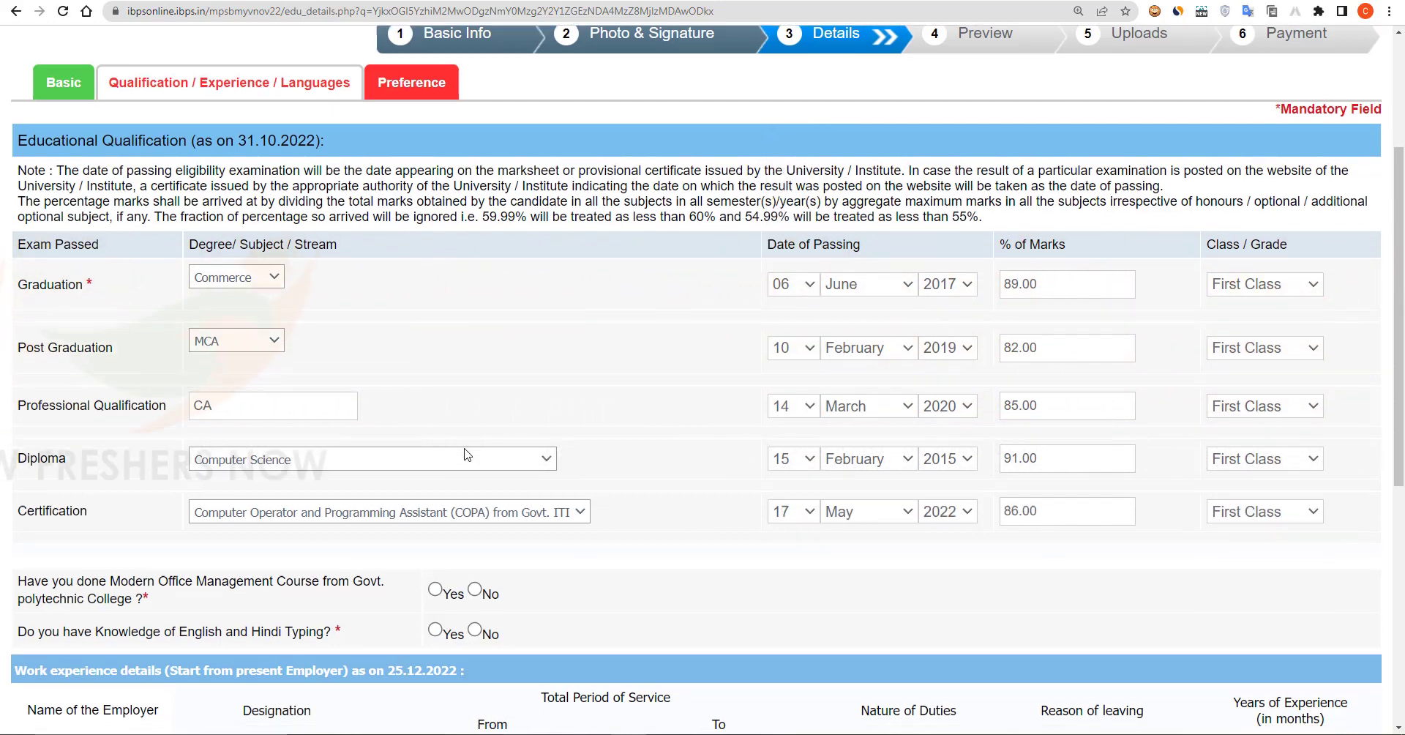
scroll(476, 607, "down", 3)
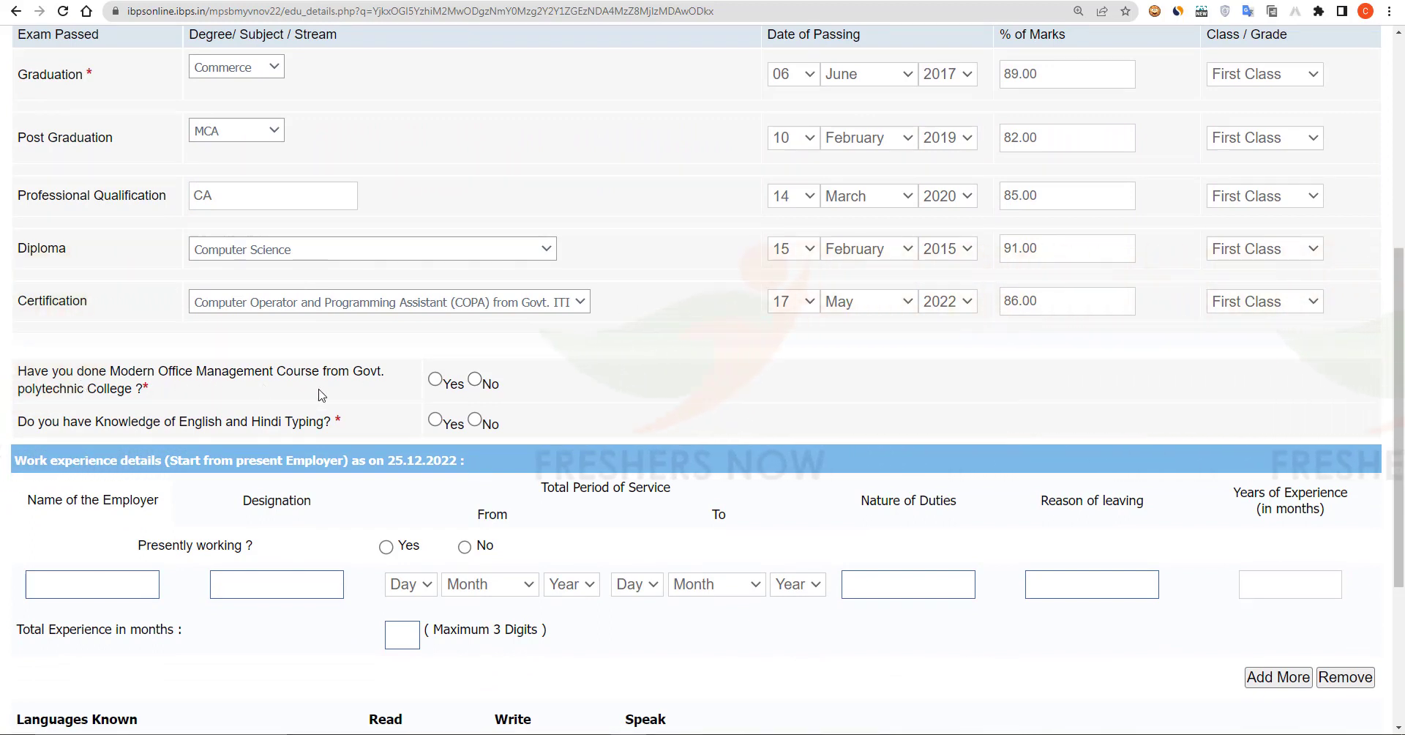
Step: Answer No for the Modern Office Management Course and Yes for English and Hindi typing
left_click(475, 379)
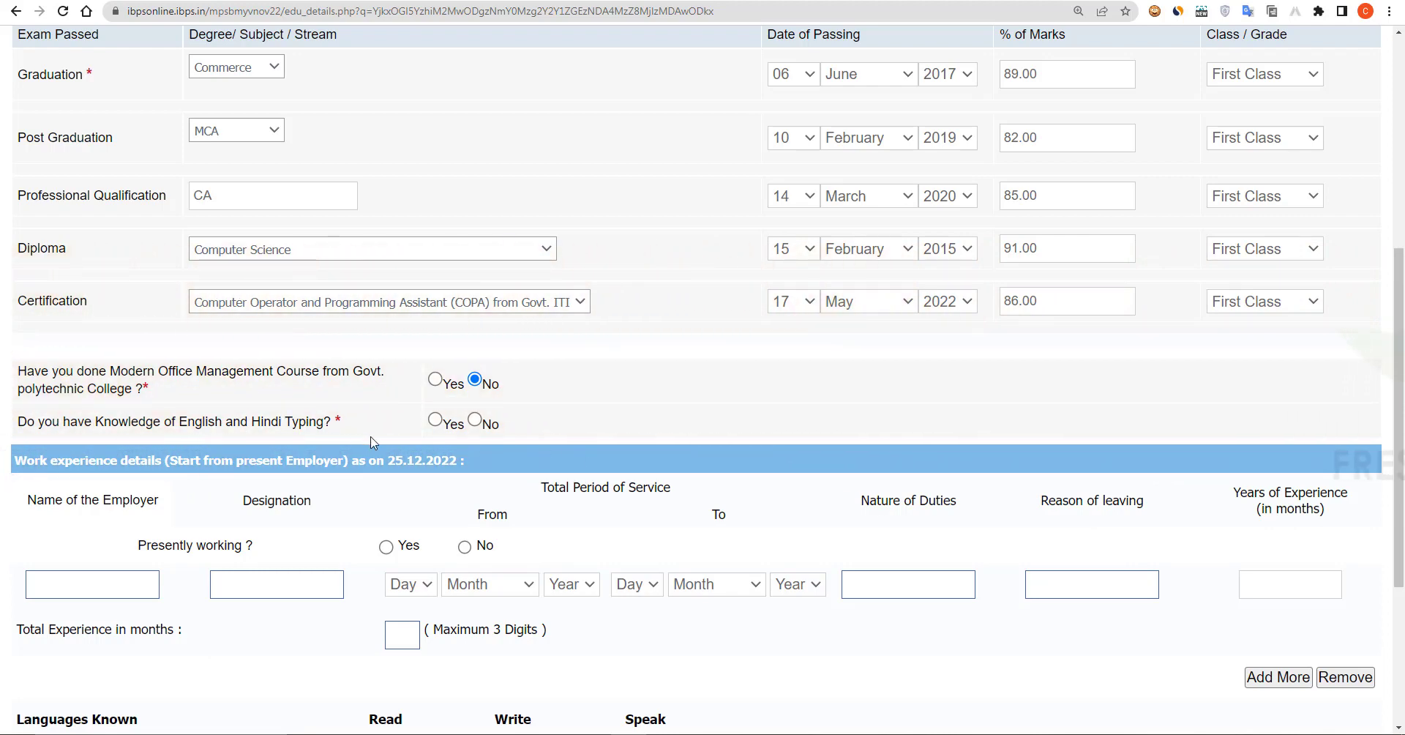
left_click(436, 420)
scroll(437, 427, "down", 3)
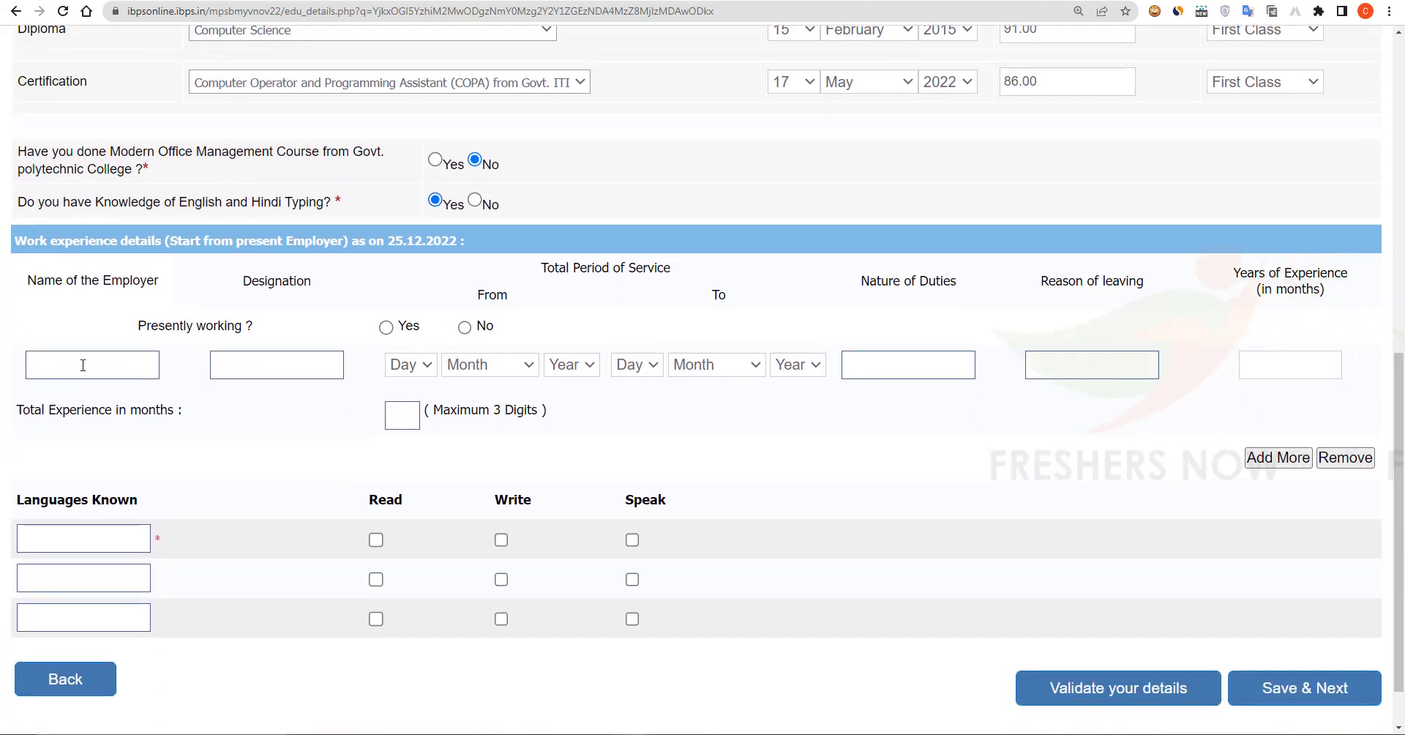
Step: Enter the employer's name and designation 'Editing', marked as not presently working there
left_click(83, 364)
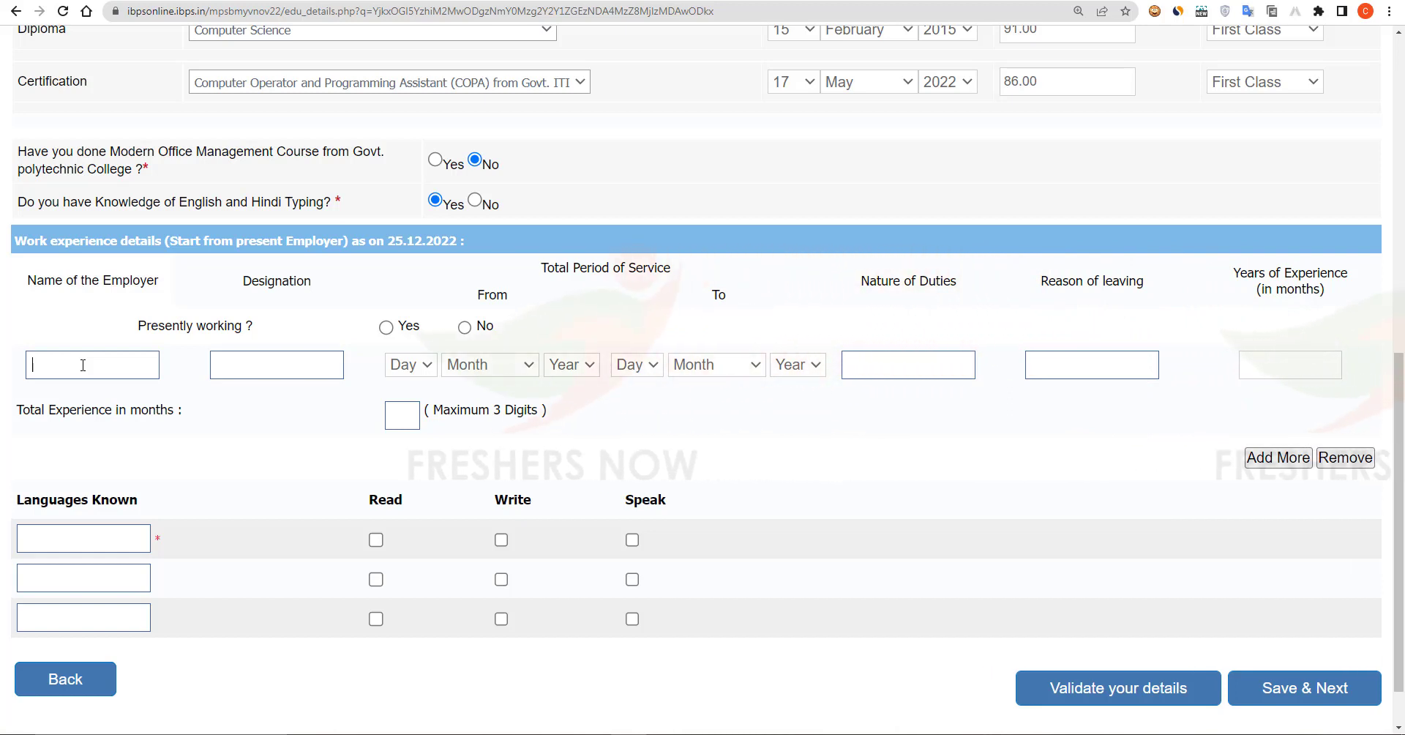
type("chaita")
type("nya")
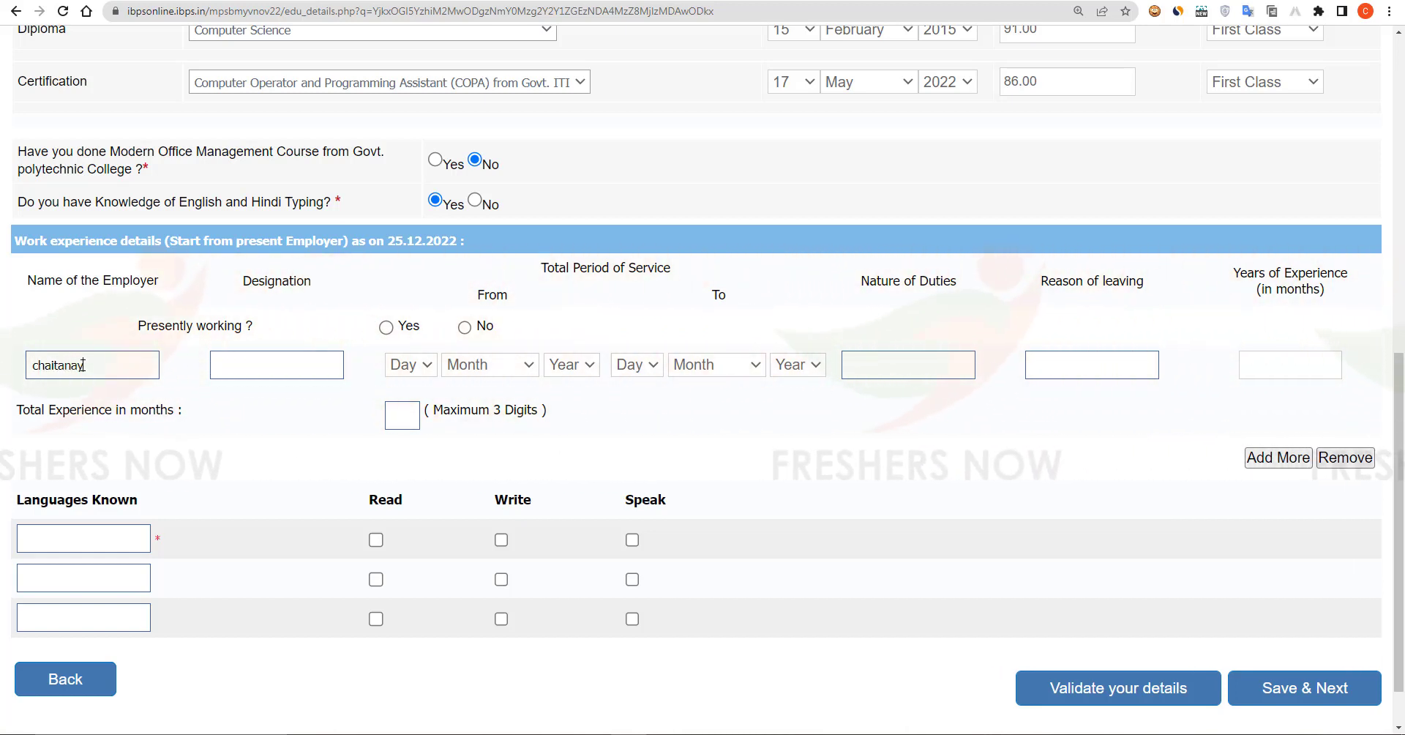
left_click(268, 365)
type("Editing")
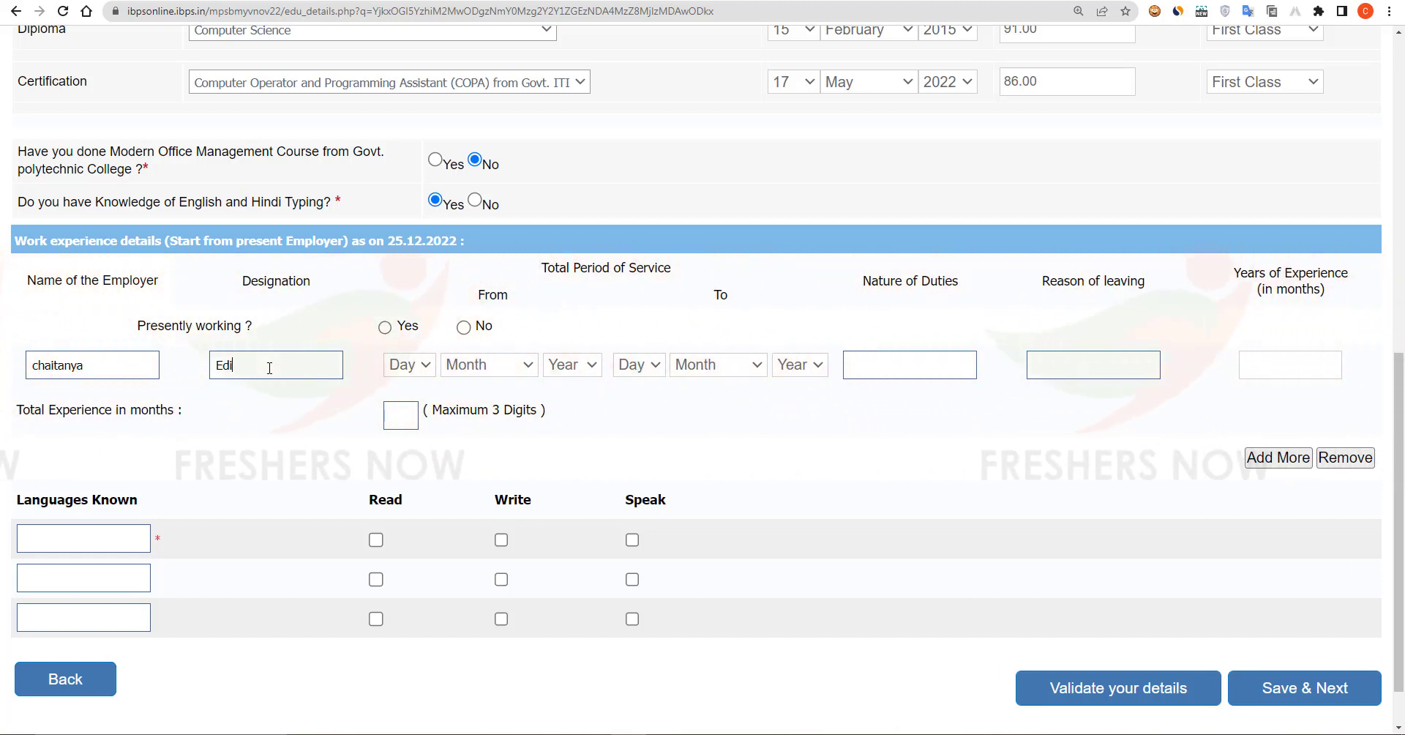
left_click(463, 327)
Step: Set service dates 15 April 2019 to 21 February 2021, duties 'Editing', reason 'For Better Opportunities'
left_click(405, 365)
key("Escape")
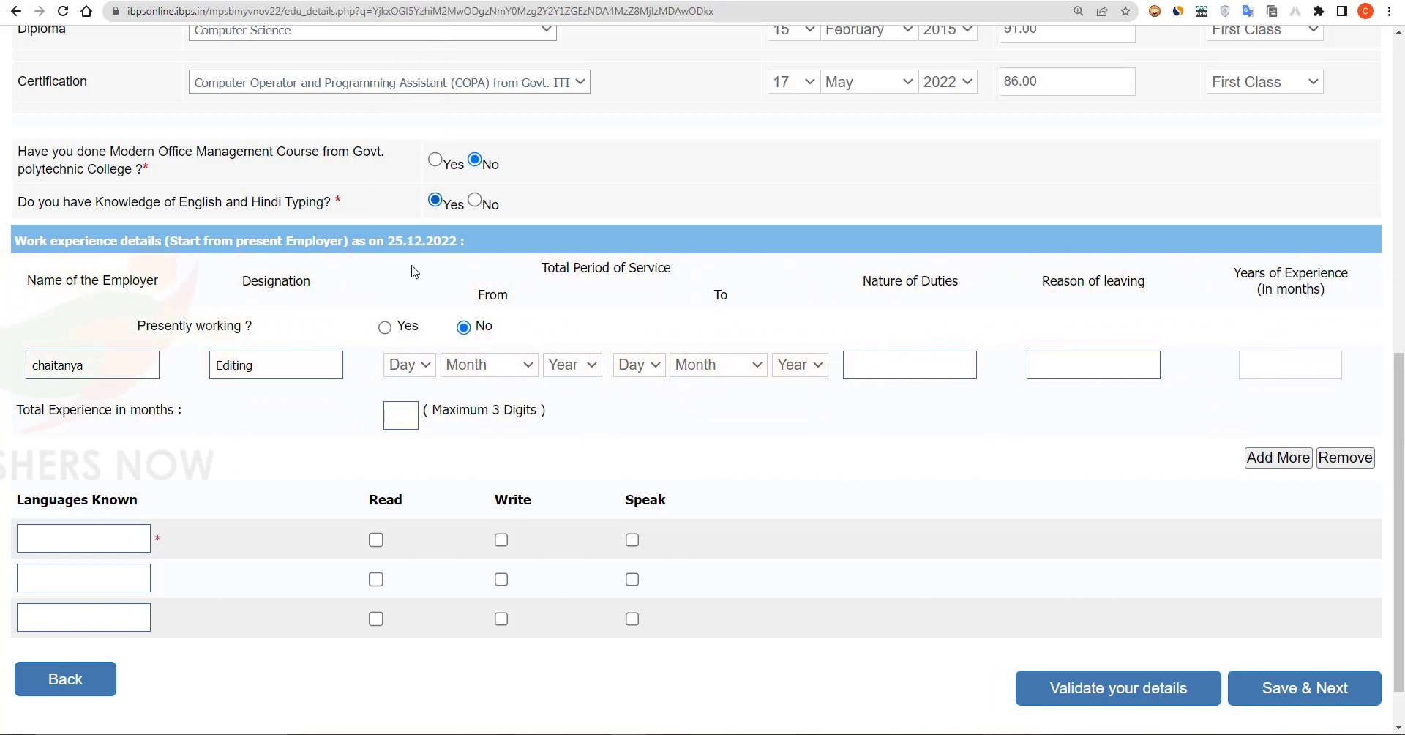
left_click(481, 368)
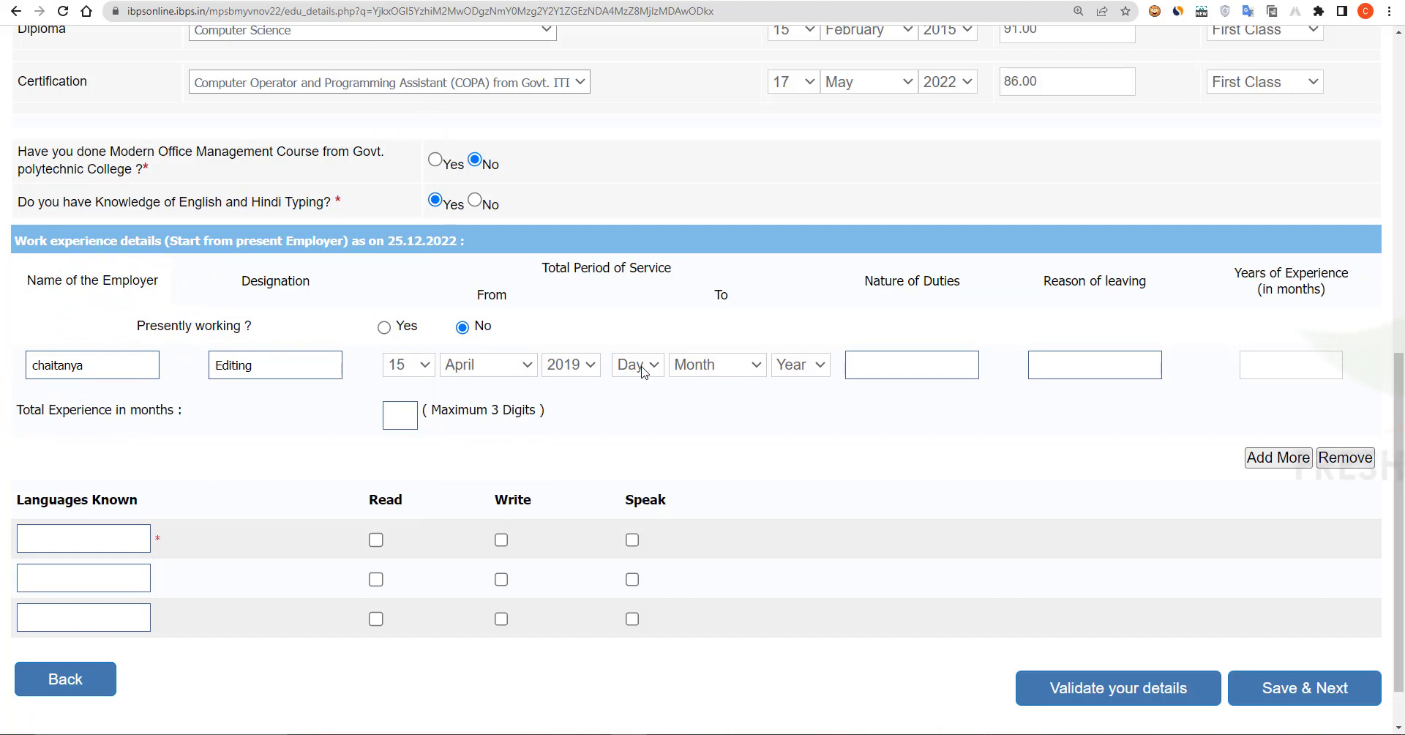
left_click(642, 364)
scroll(636, 267, "down", 3)
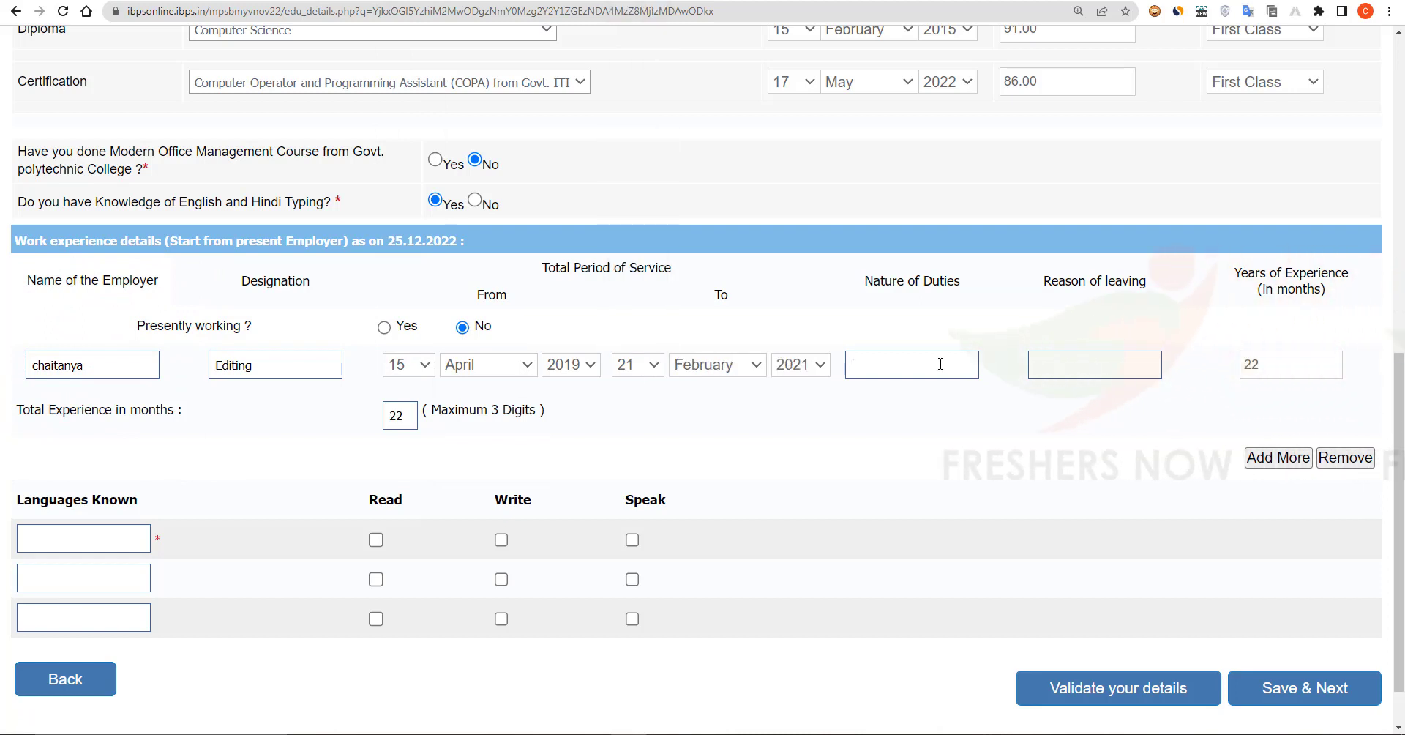
type("Editin")
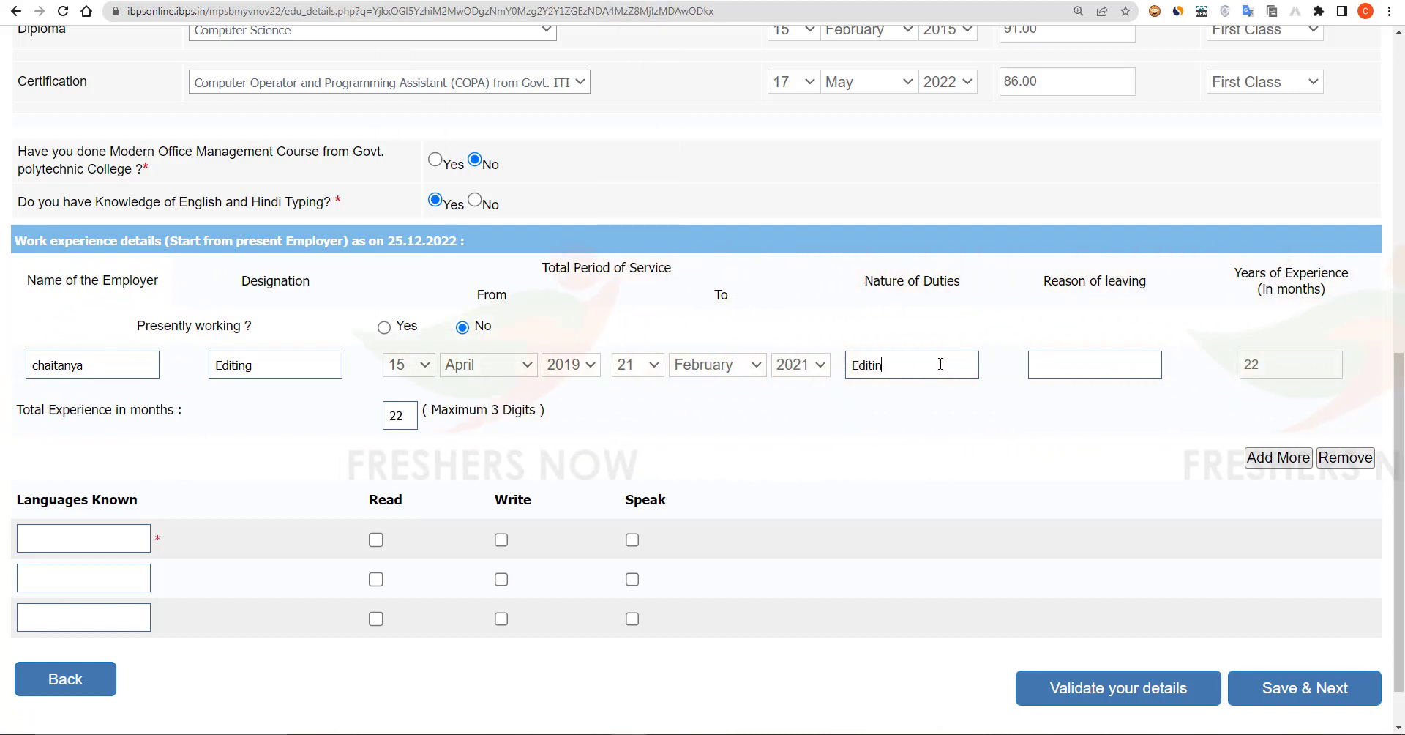
type("g")
left_click(1072, 363)
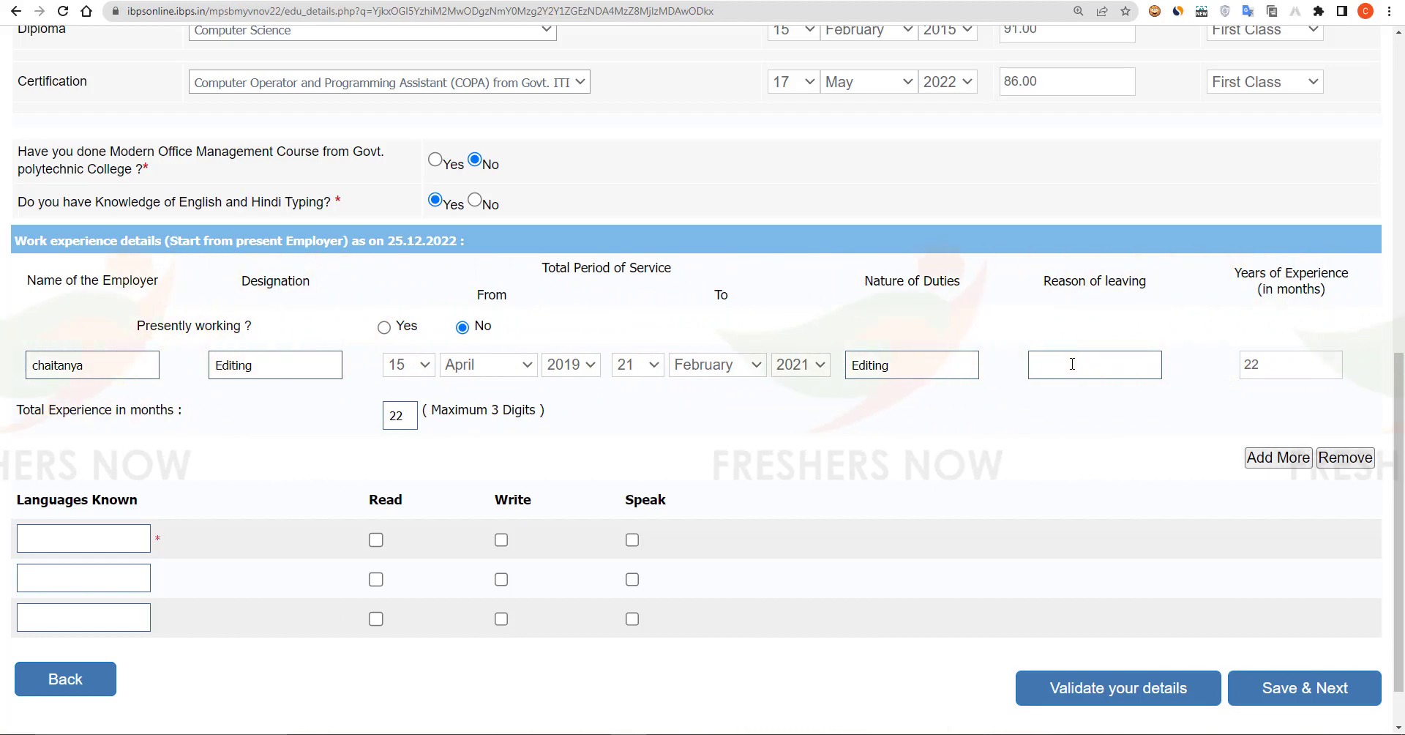
type("For Better")
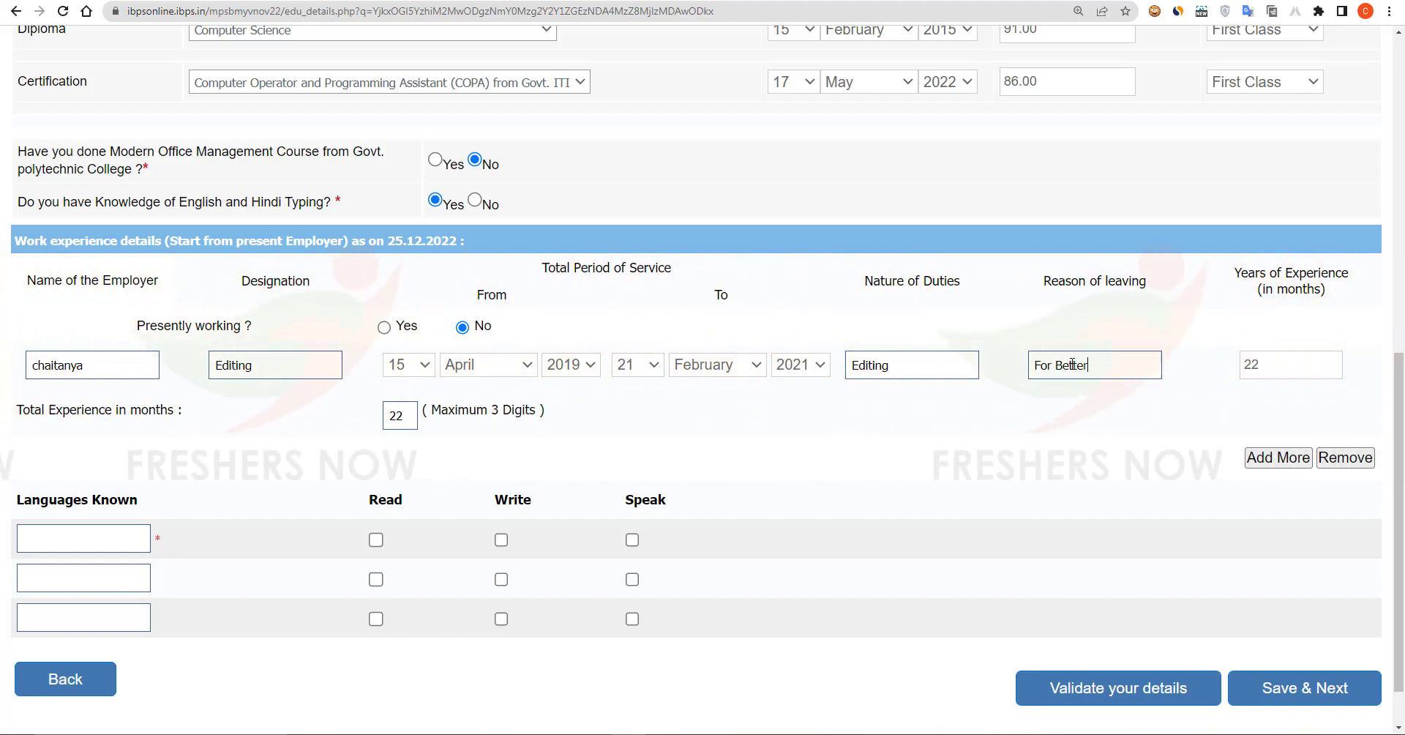
type(" Opportunities")
scroll(55, 479, "down", 1)
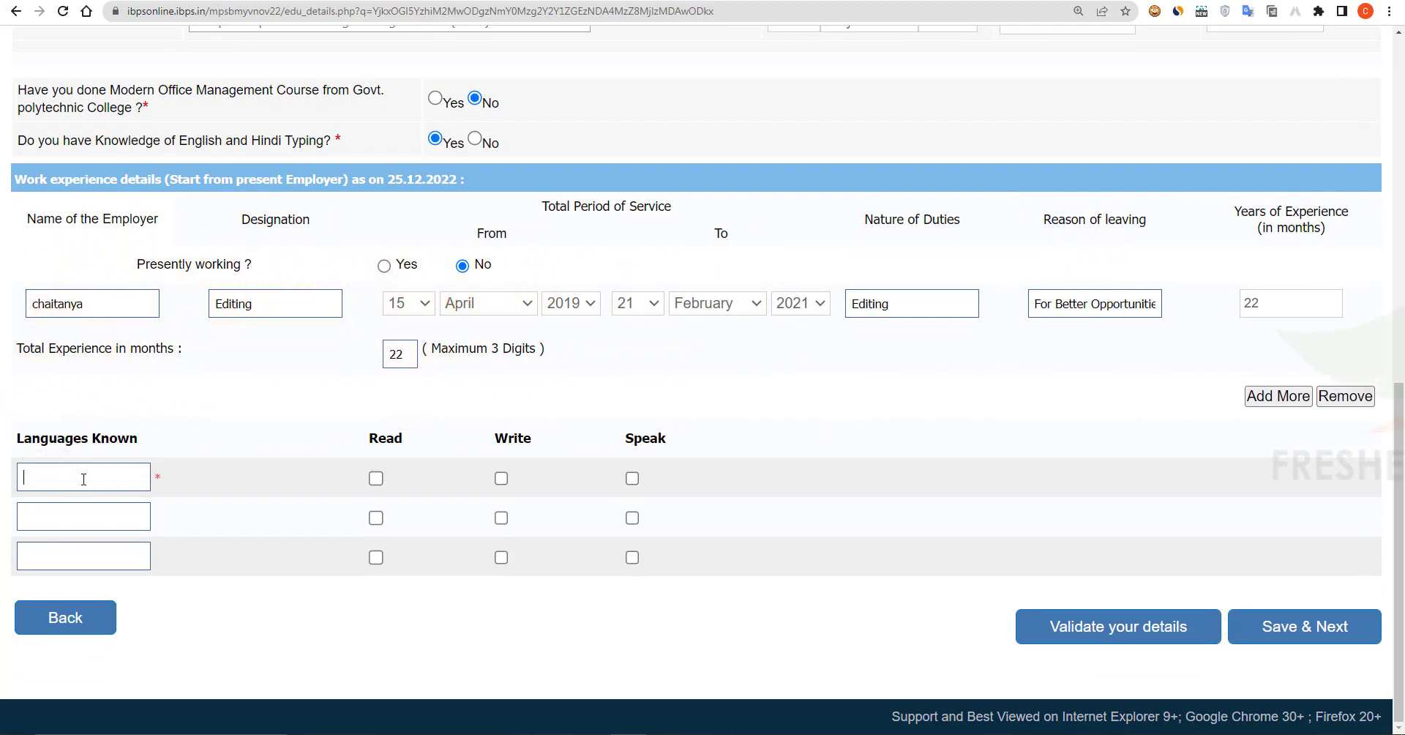
Step: Add English as a read, written and spoken language and save the qualifications page
type("glish")
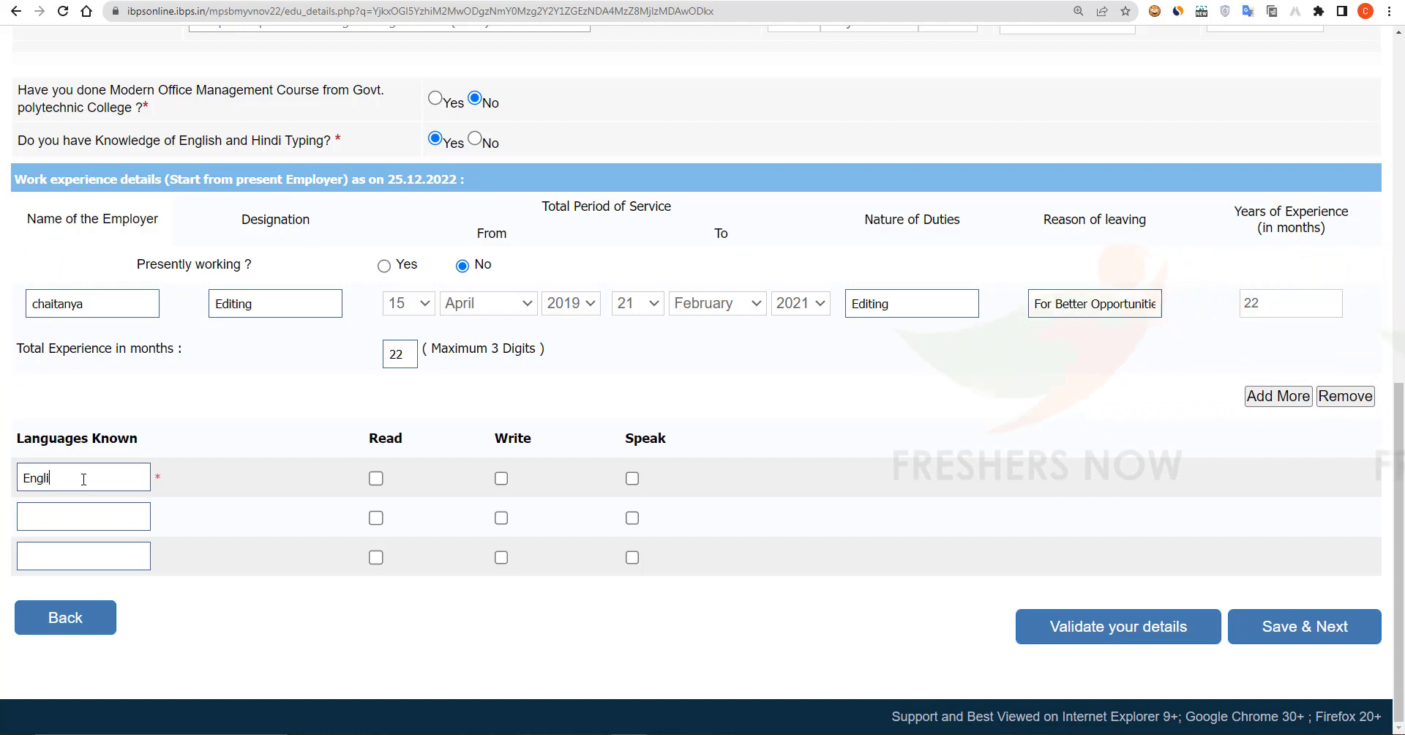
left_click(375, 480)
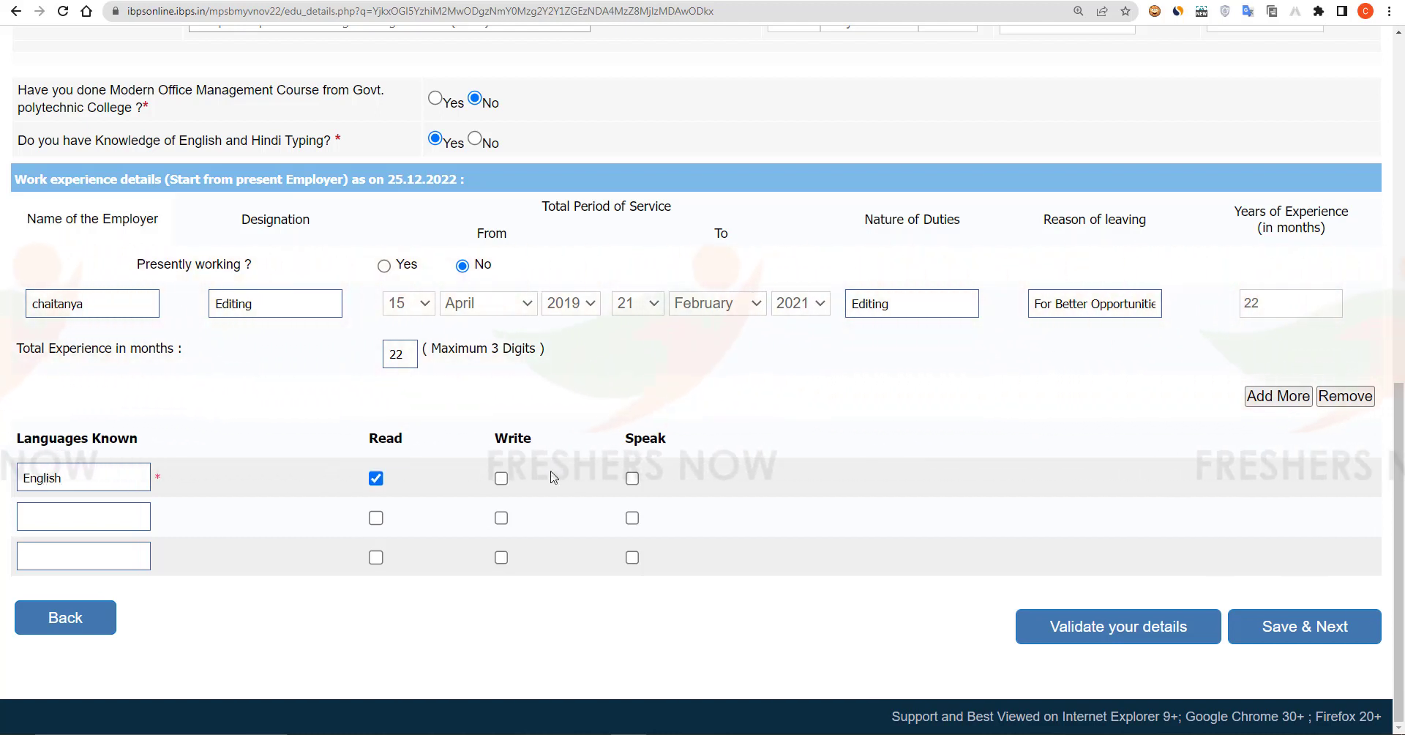
left_click(501, 479)
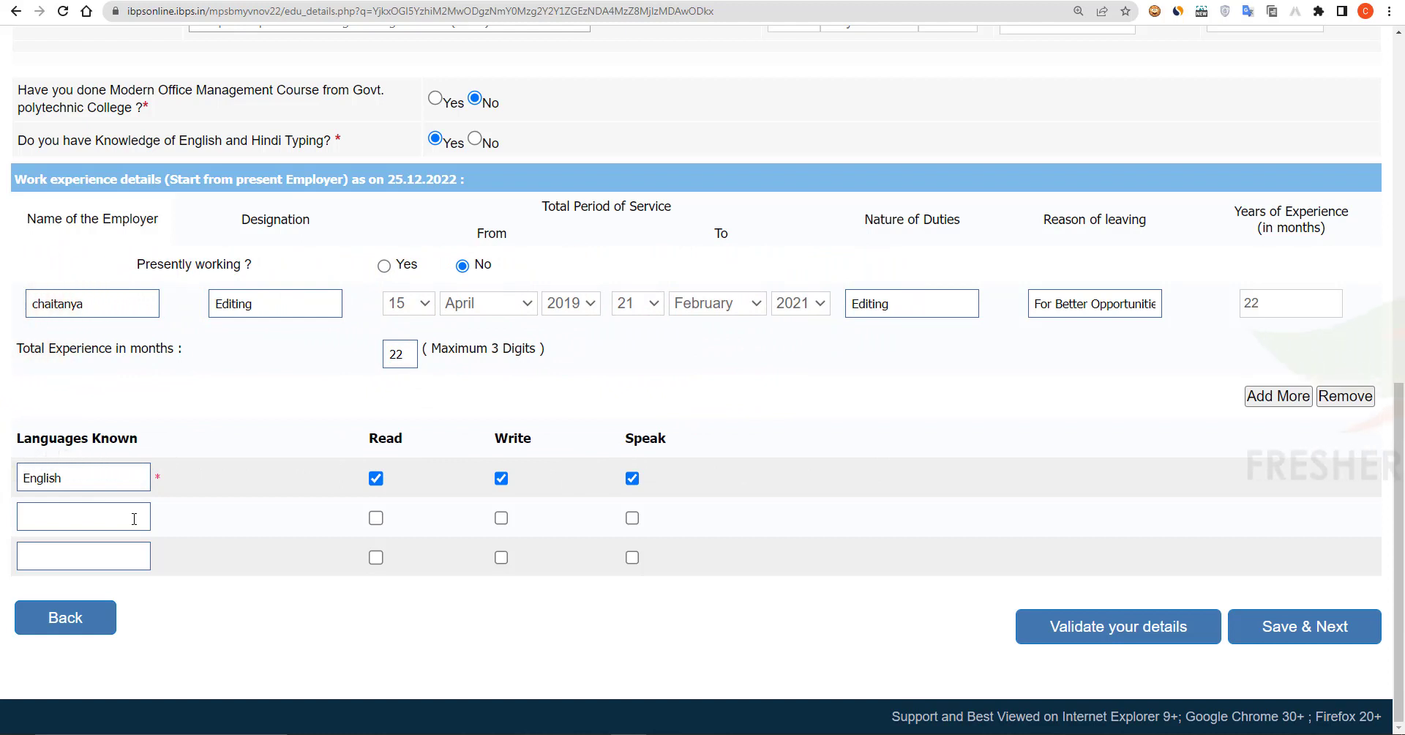
left_click(1307, 629)
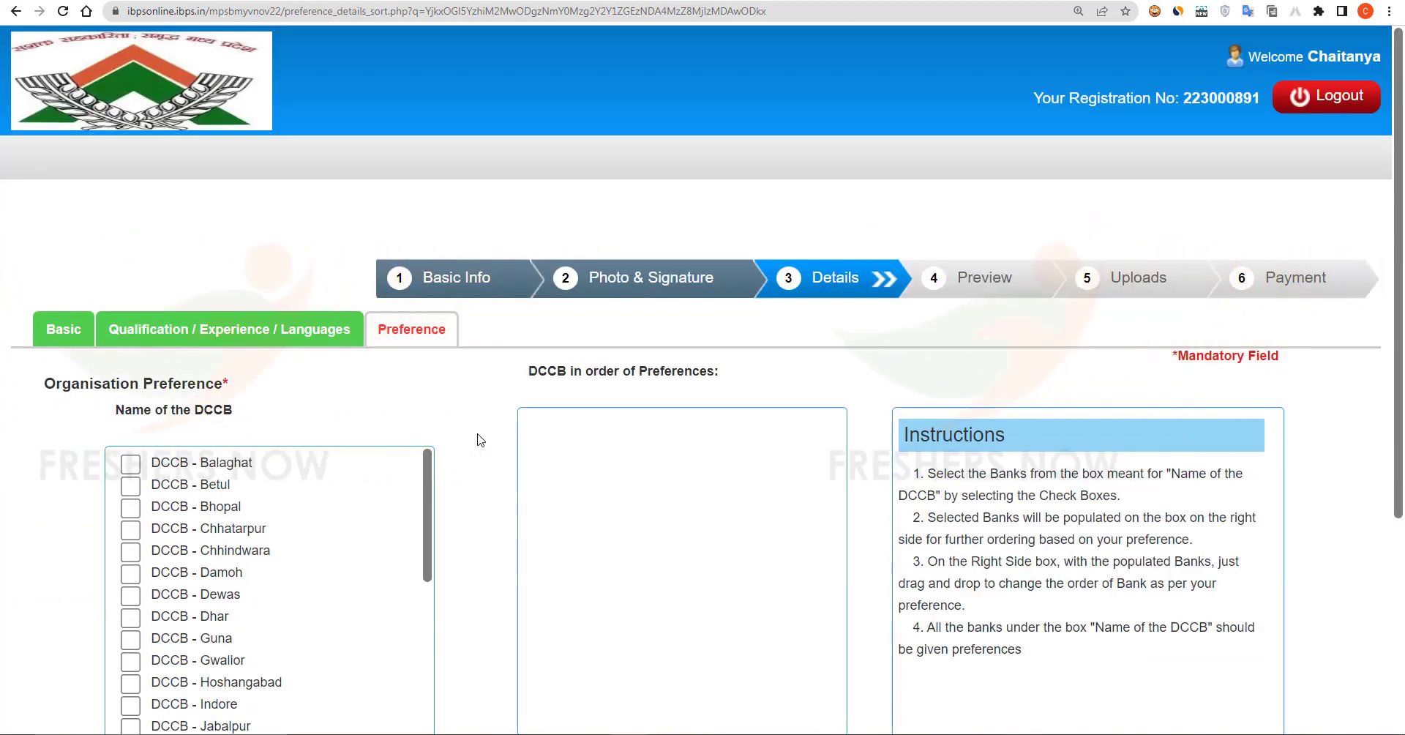
Step: Tick every DCCB in the preference list, starting with Rewa
scroll(476, 443, "down", 3)
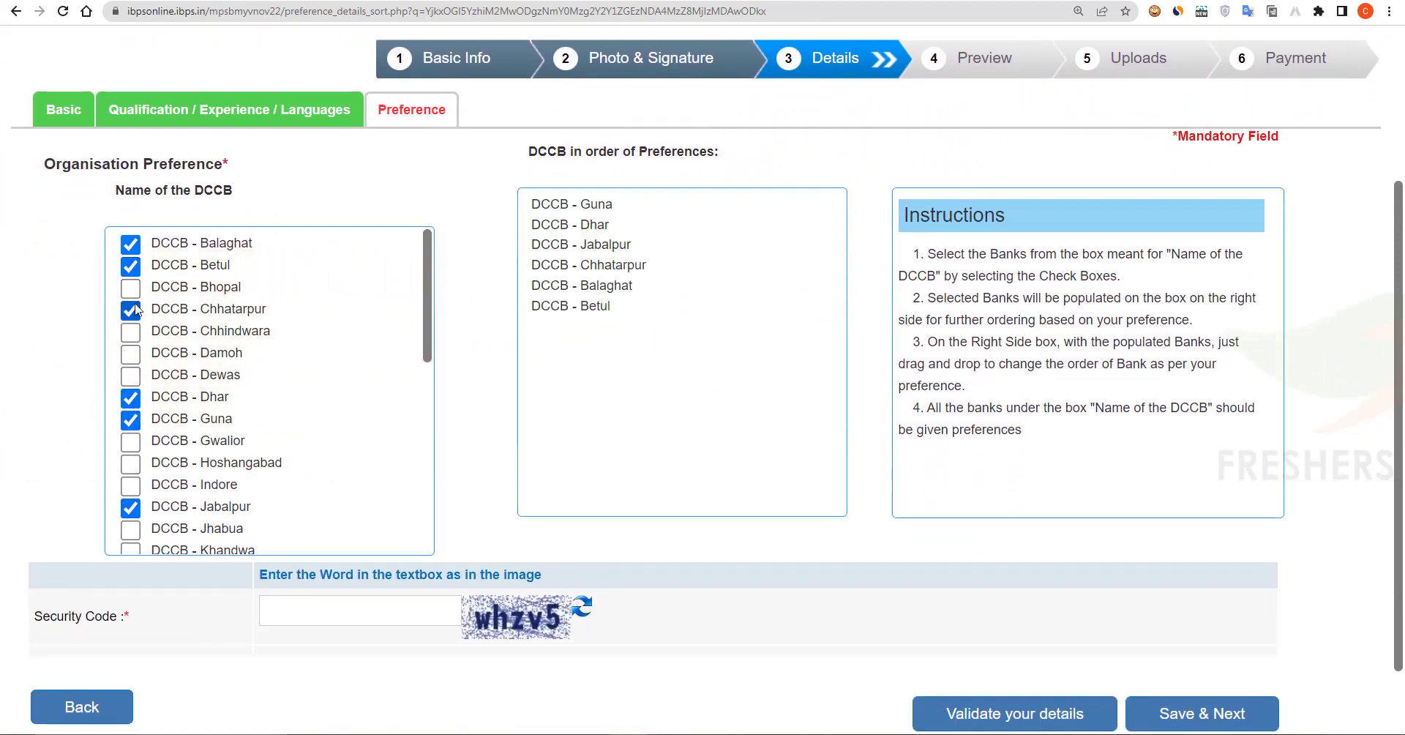
scroll(118, 497, "down", 4)
left_click(130, 456)
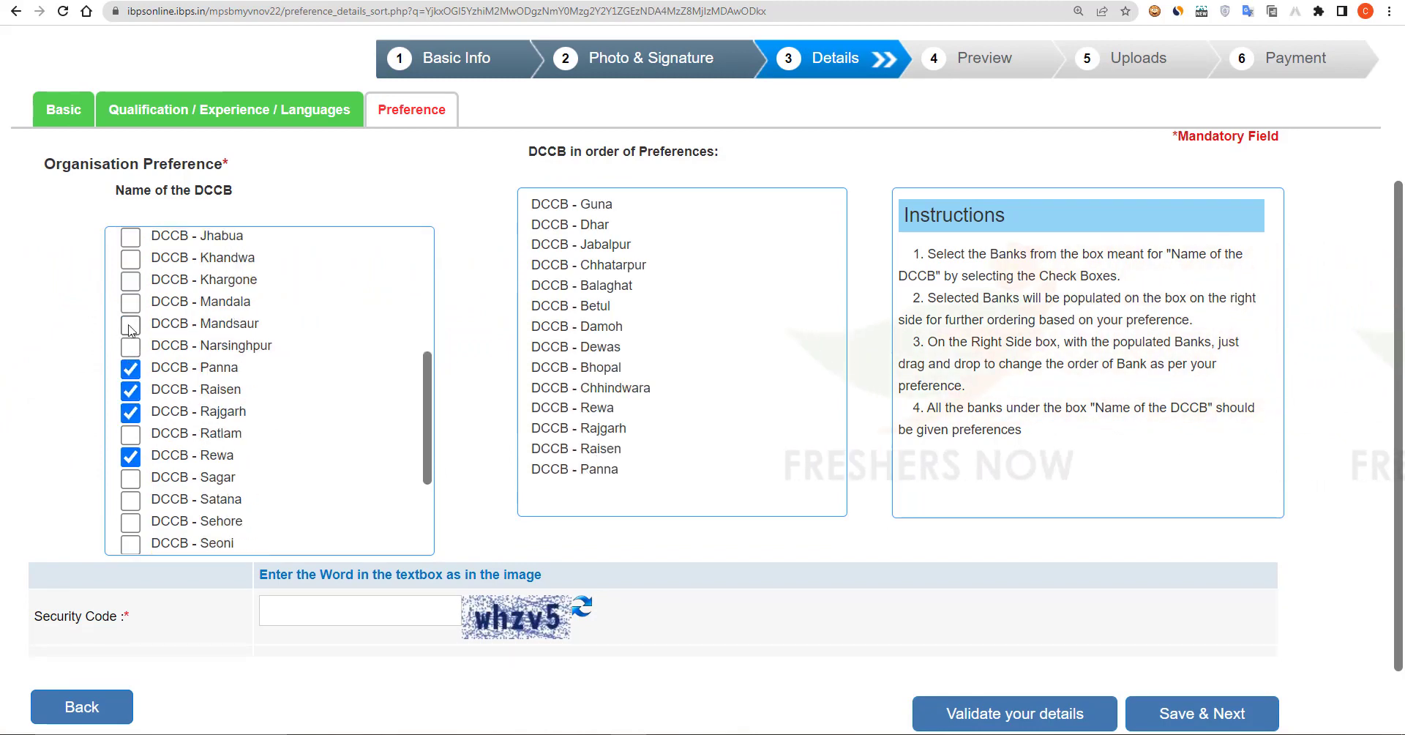
left_click(130, 305)
left_click(130, 283)
left_click(130, 261)
left_click(130, 239)
left_click(130, 326)
left_click(131, 348)
left_click(131, 436)
left_click(130, 480)
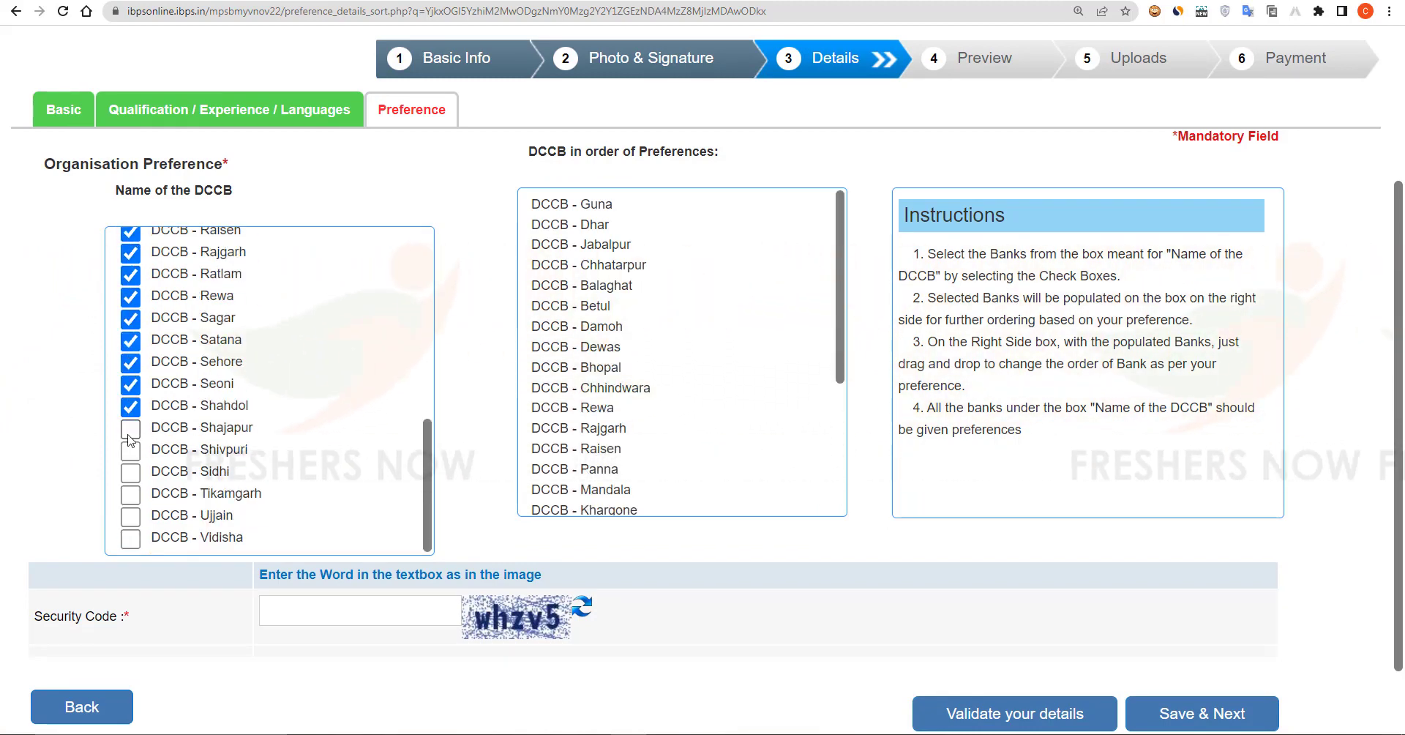
left_click(130, 429)
left_click(130, 451)
left_click(131, 473)
left_click(130, 496)
left_click(130, 517)
left_click(130, 540)
scroll(139, 534, "down", 2)
scroll(168, 366, "up", 7)
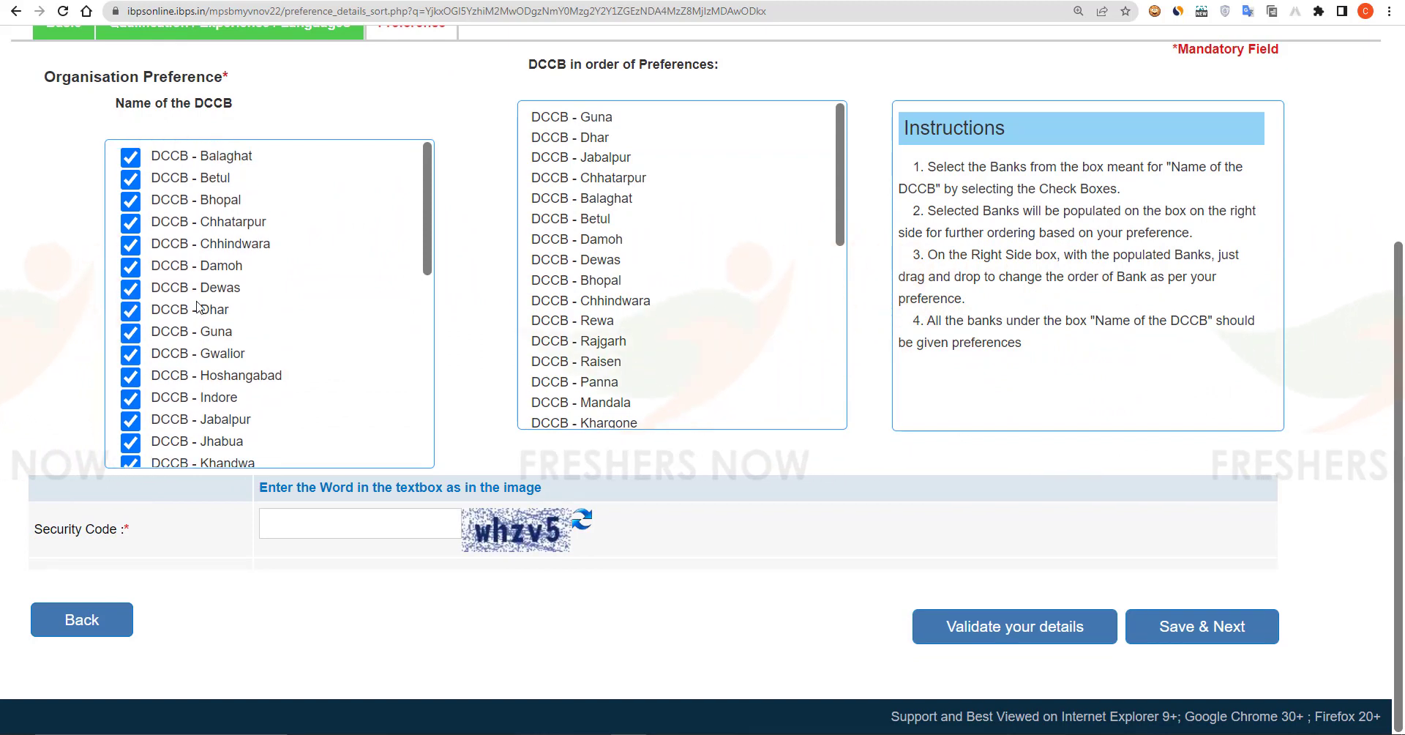
Step: Enter the security code on the DCCB preference page
left_click(357, 523)
type("whzv5")
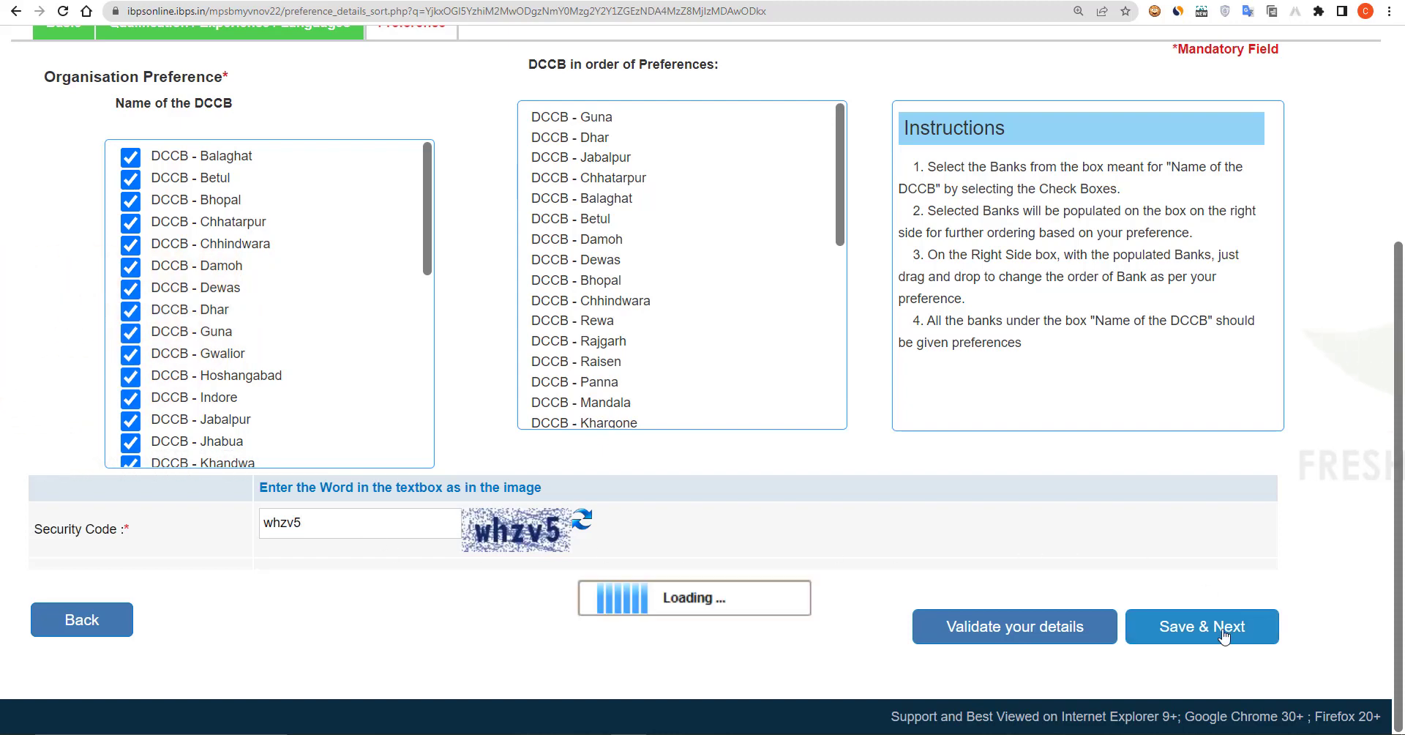
scroll(966, 543, "down", 4)
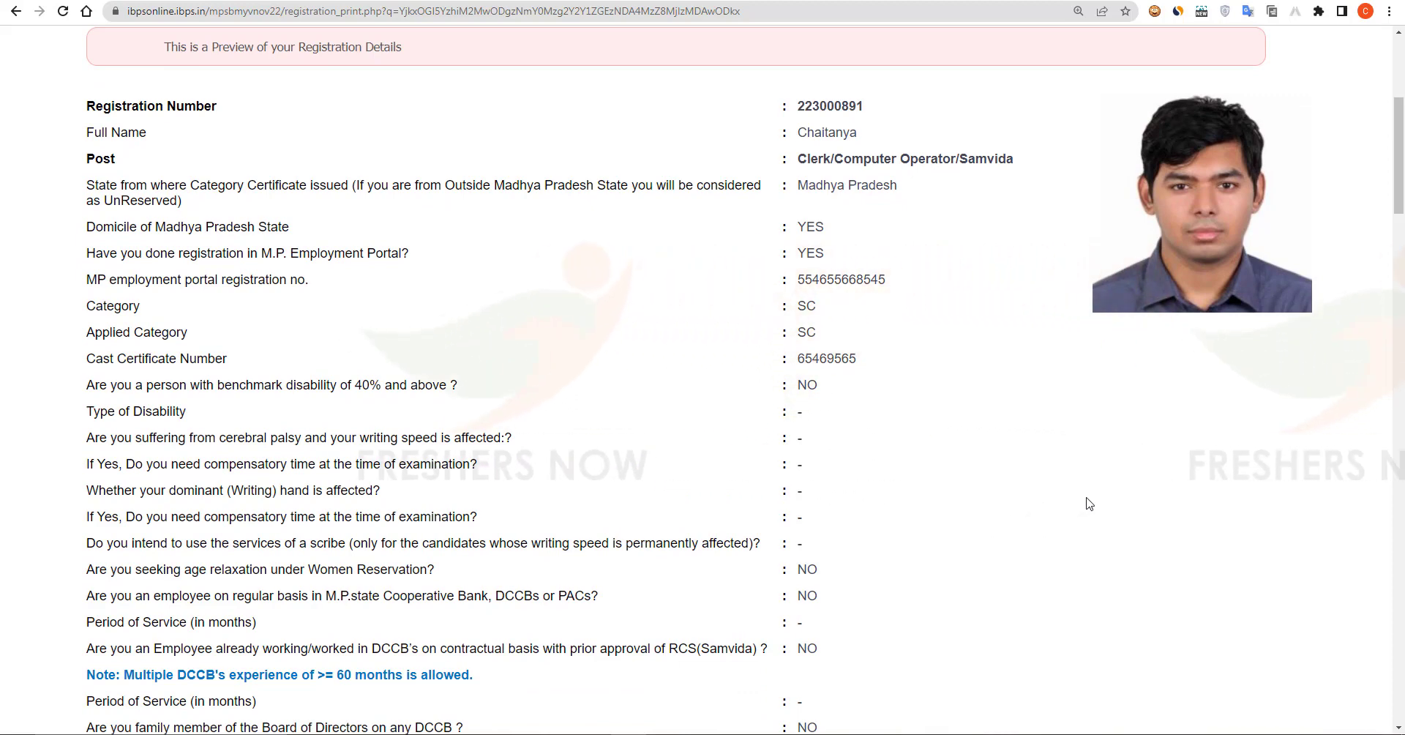
Step: Review the registration preview and enter its security code
scroll(1088, 502, "down", 10)
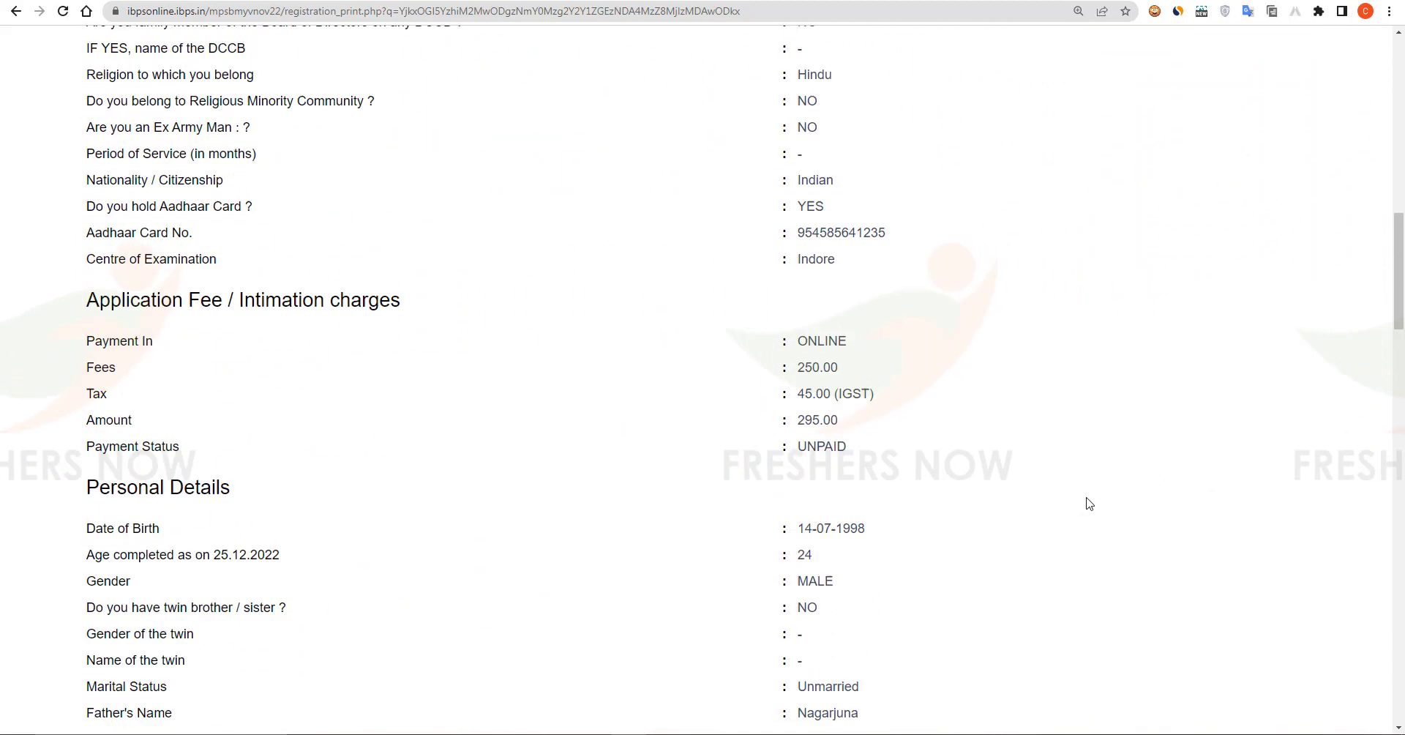
scroll(1088, 503, "down", 15)
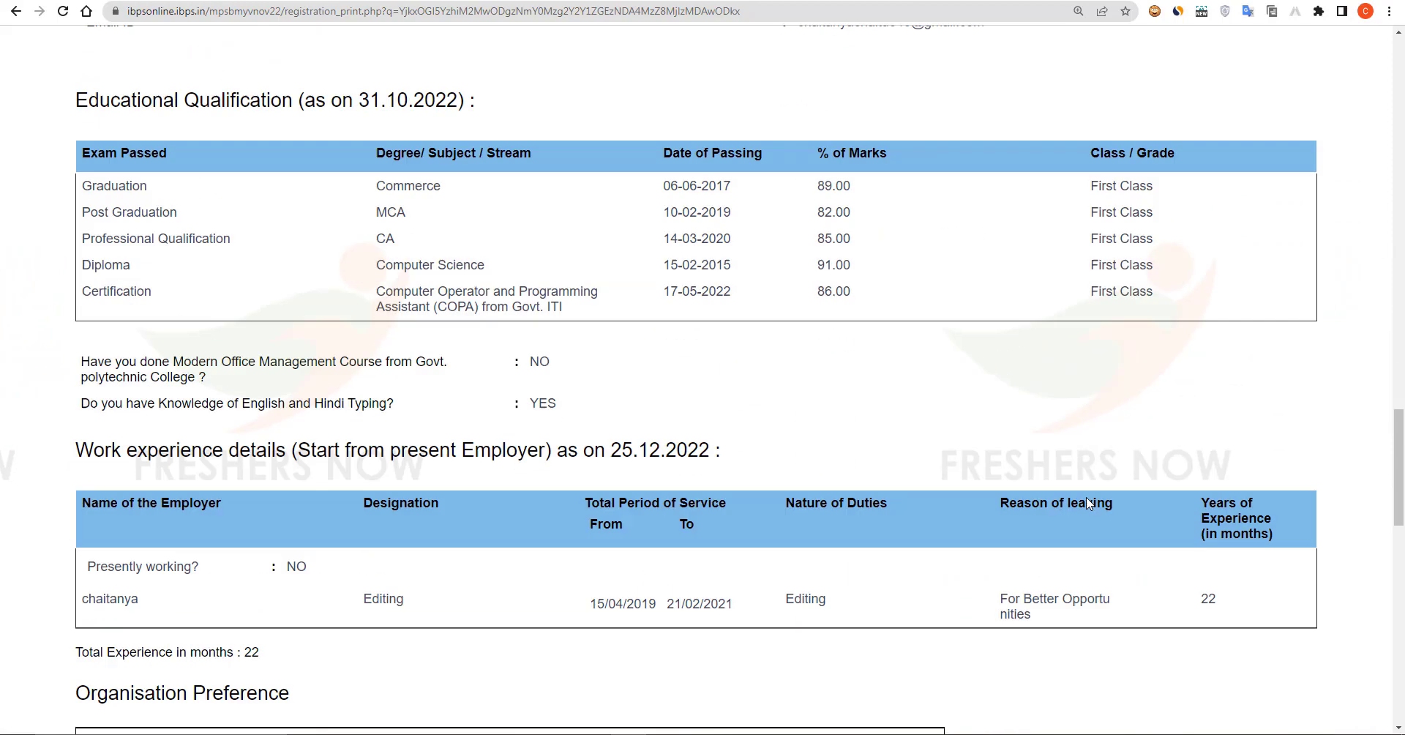
scroll(1088, 503, "down", 18)
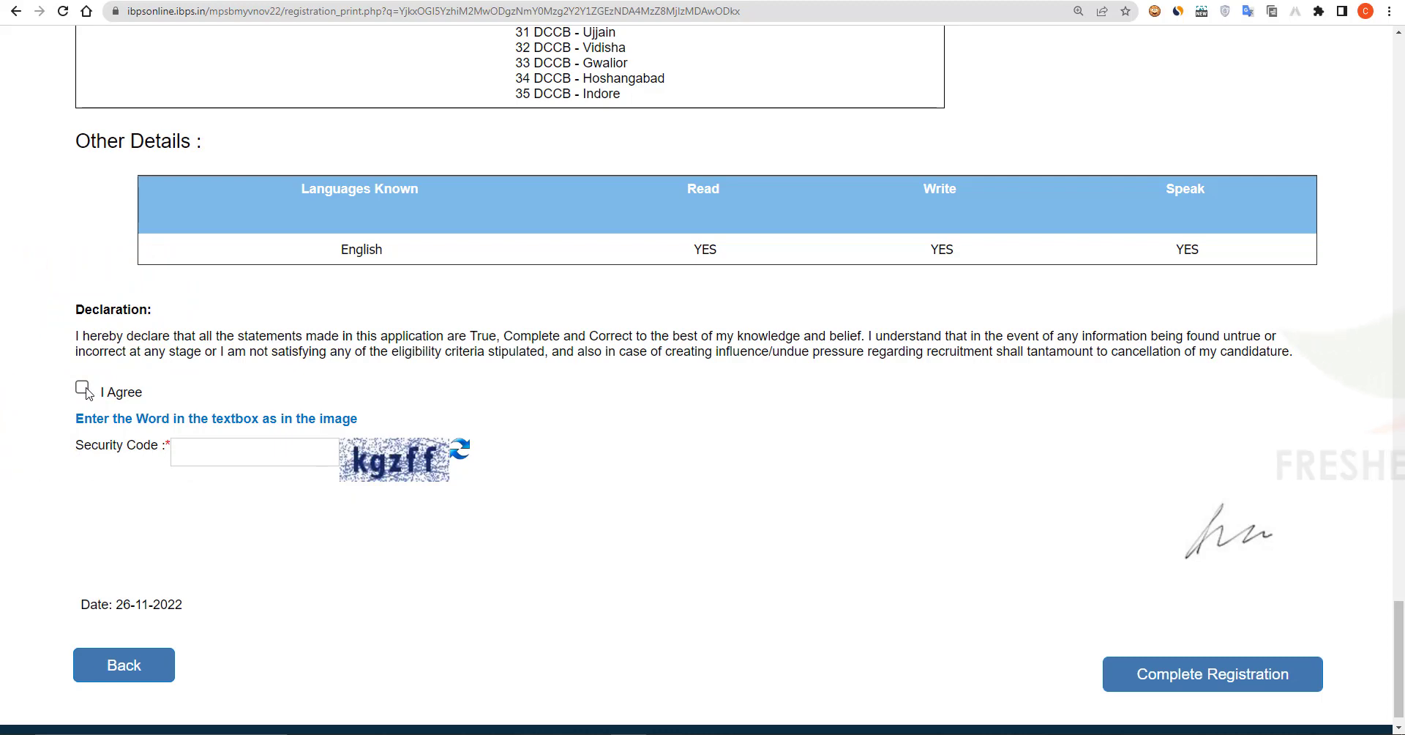
left_click(242, 452)
type("k")
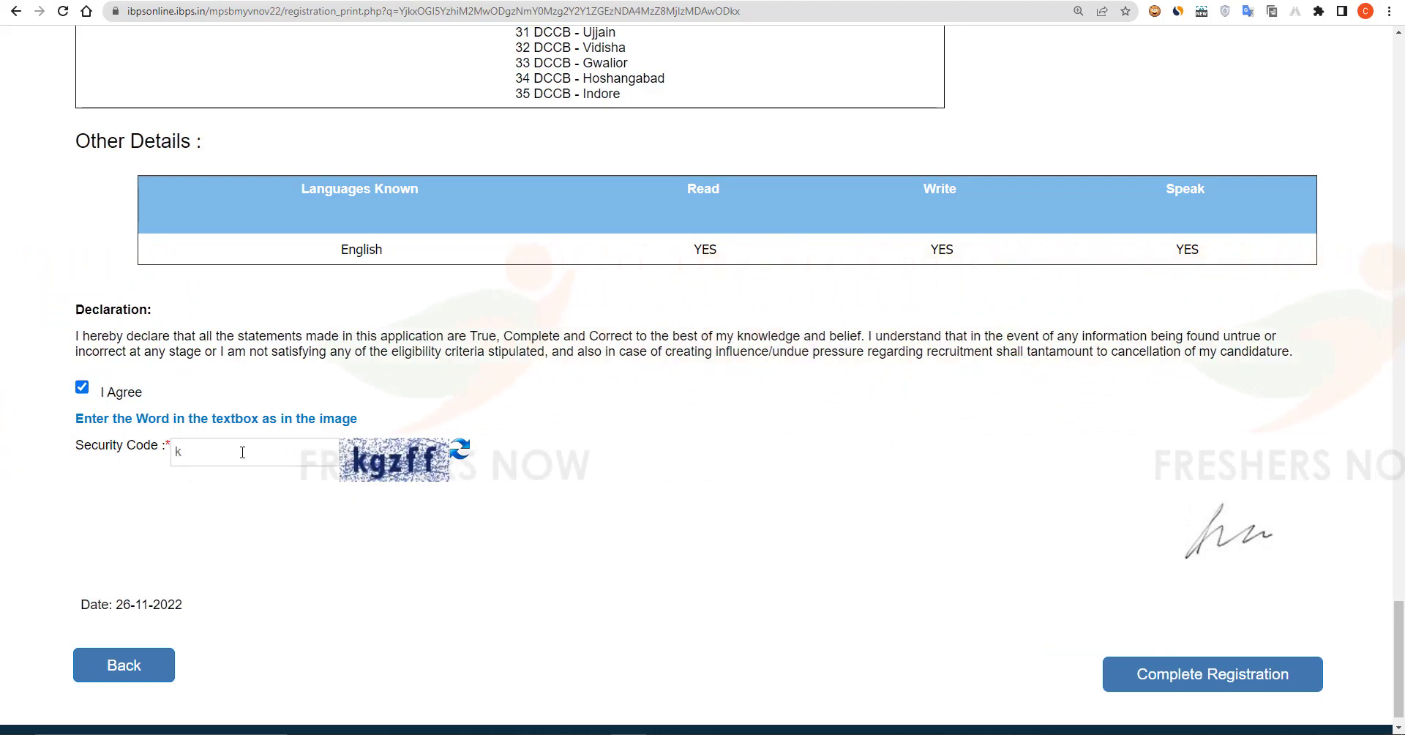
type("gzff")
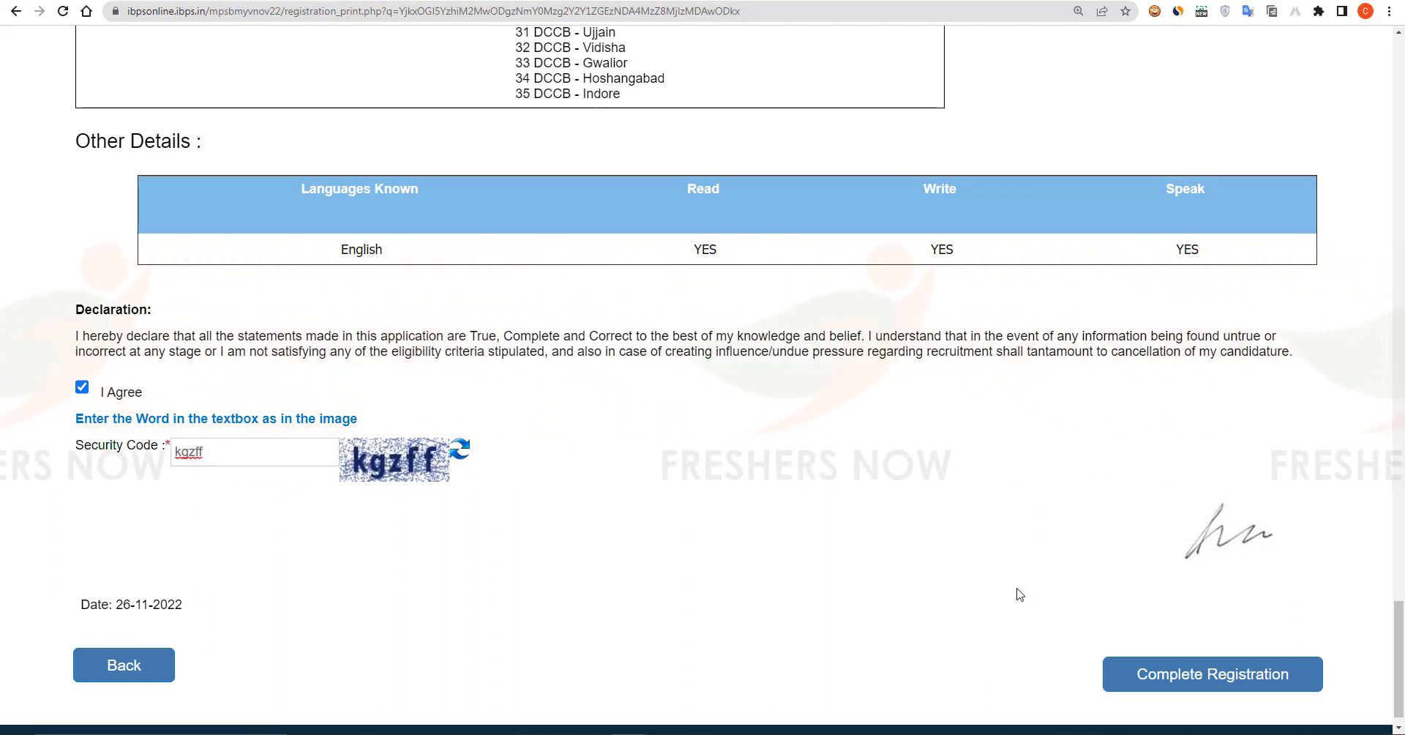
Step: Complete the registration and confirm continuing to the document upload step
left_click(1206, 677)
left_click(737, 138)
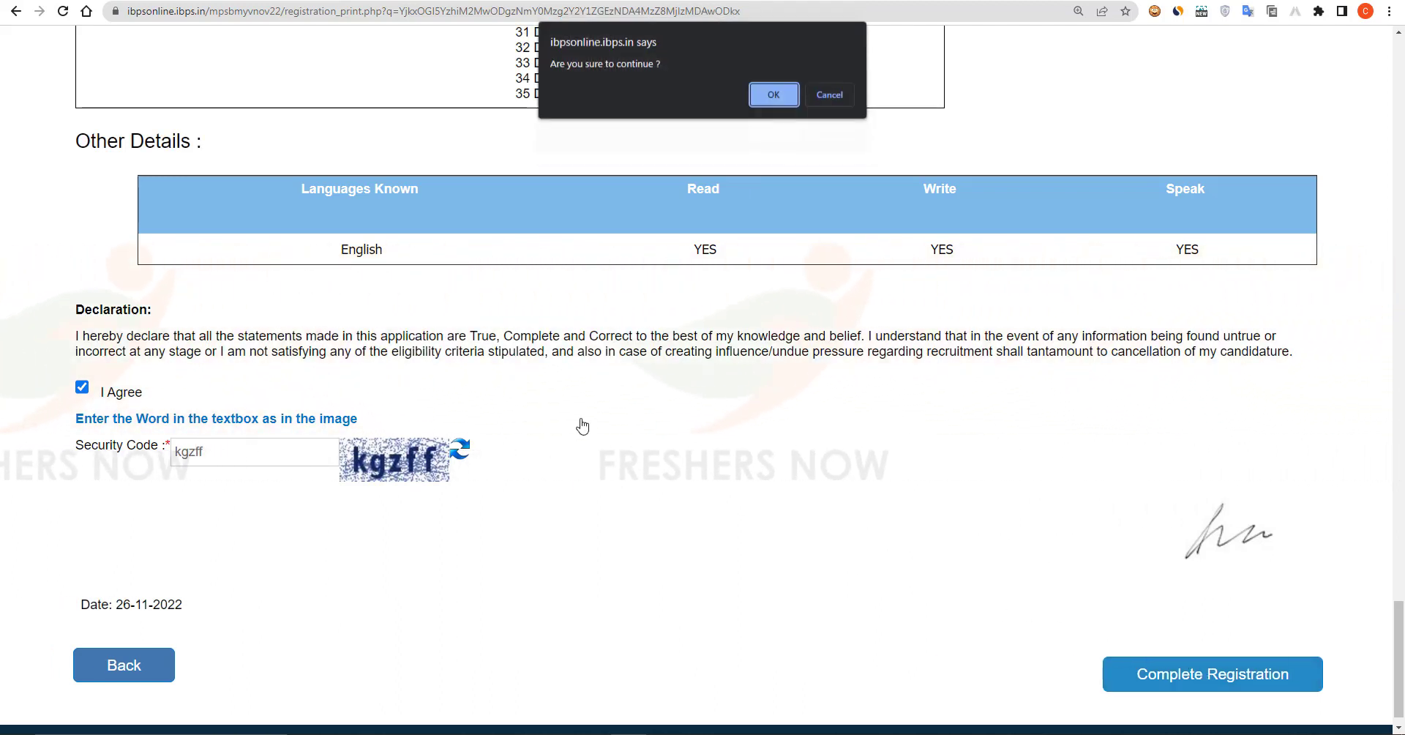
left_click(772, 95)
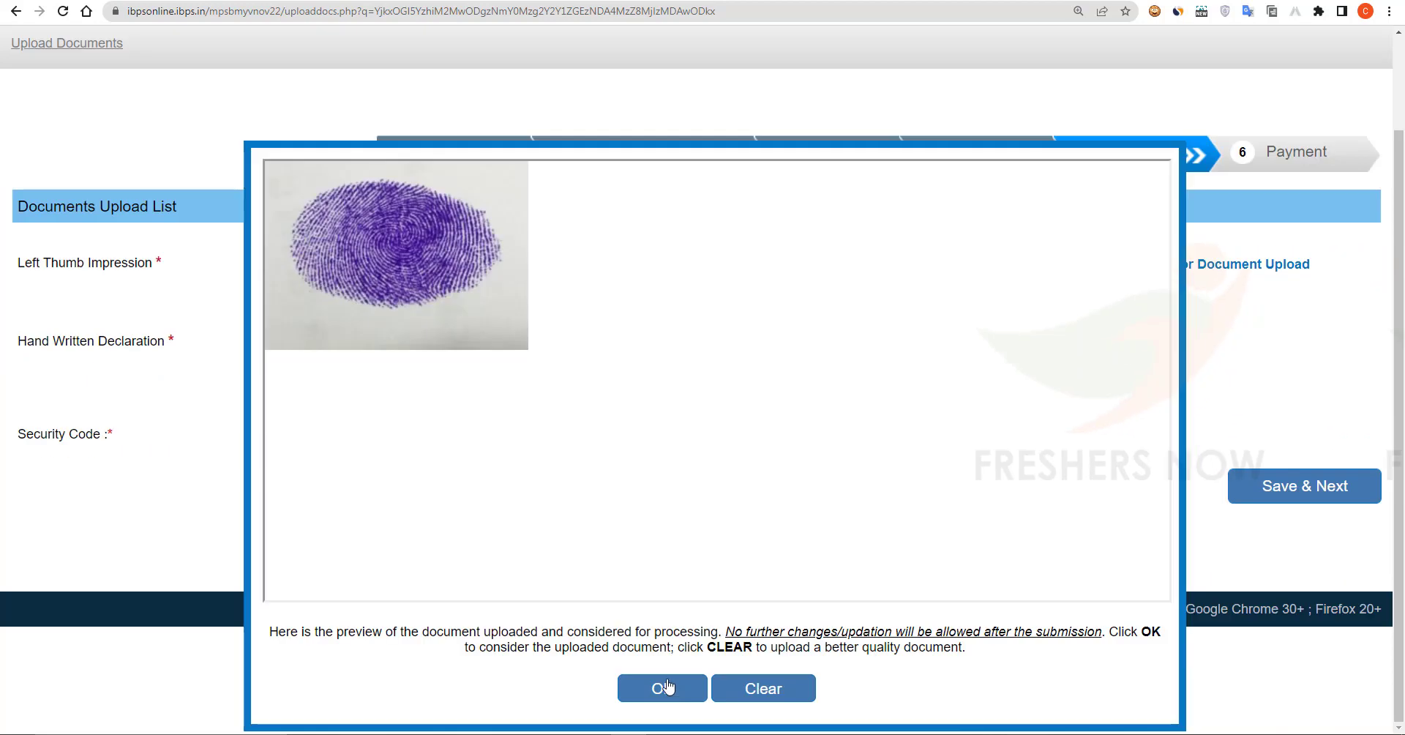
Step: Accept the uploaded thumbsign.jpg thumb impression and signature.jpg handwritten declaration
left_click(666, 686)
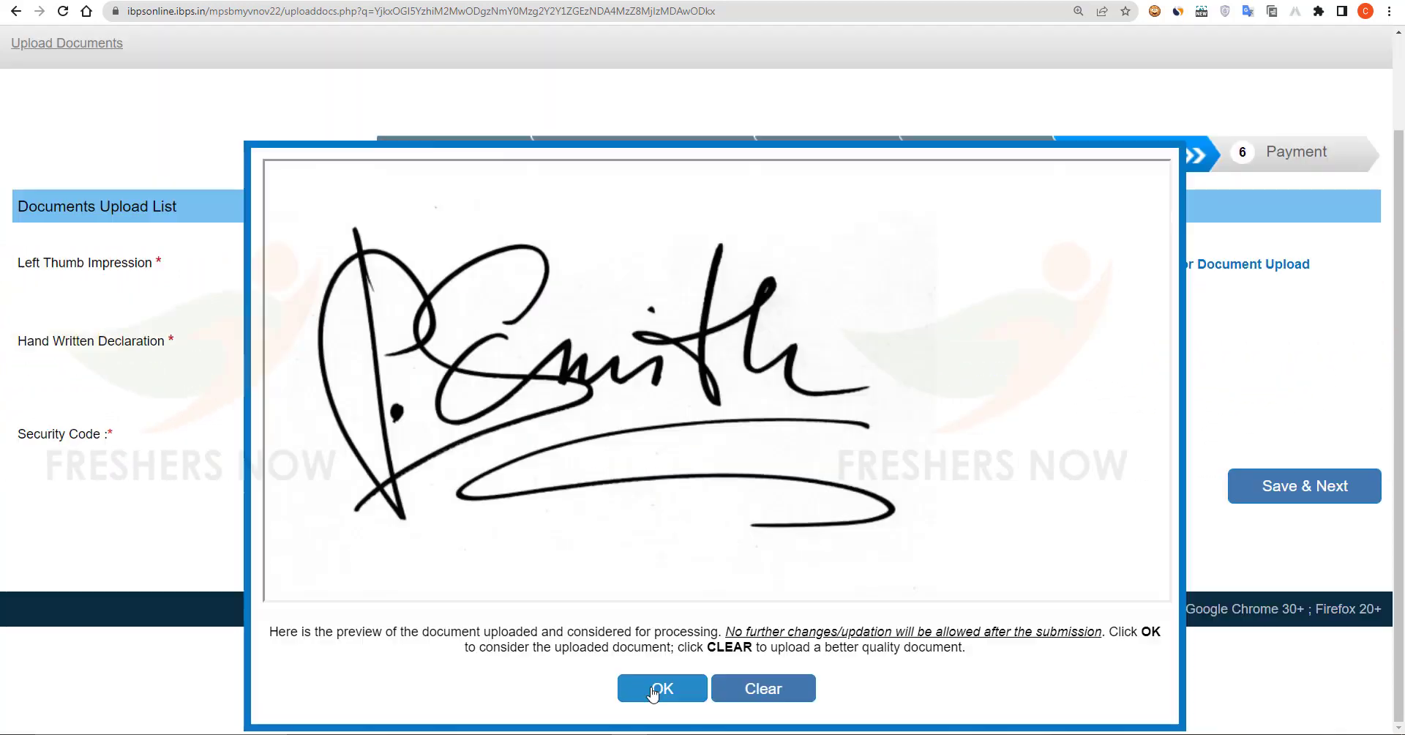
left_click(659, 688)
scroll(1016, 408, "up", 2)
Step: Enter the upload page security code, save, and confirm the application data is final
left_click(635, 533)
type("4")
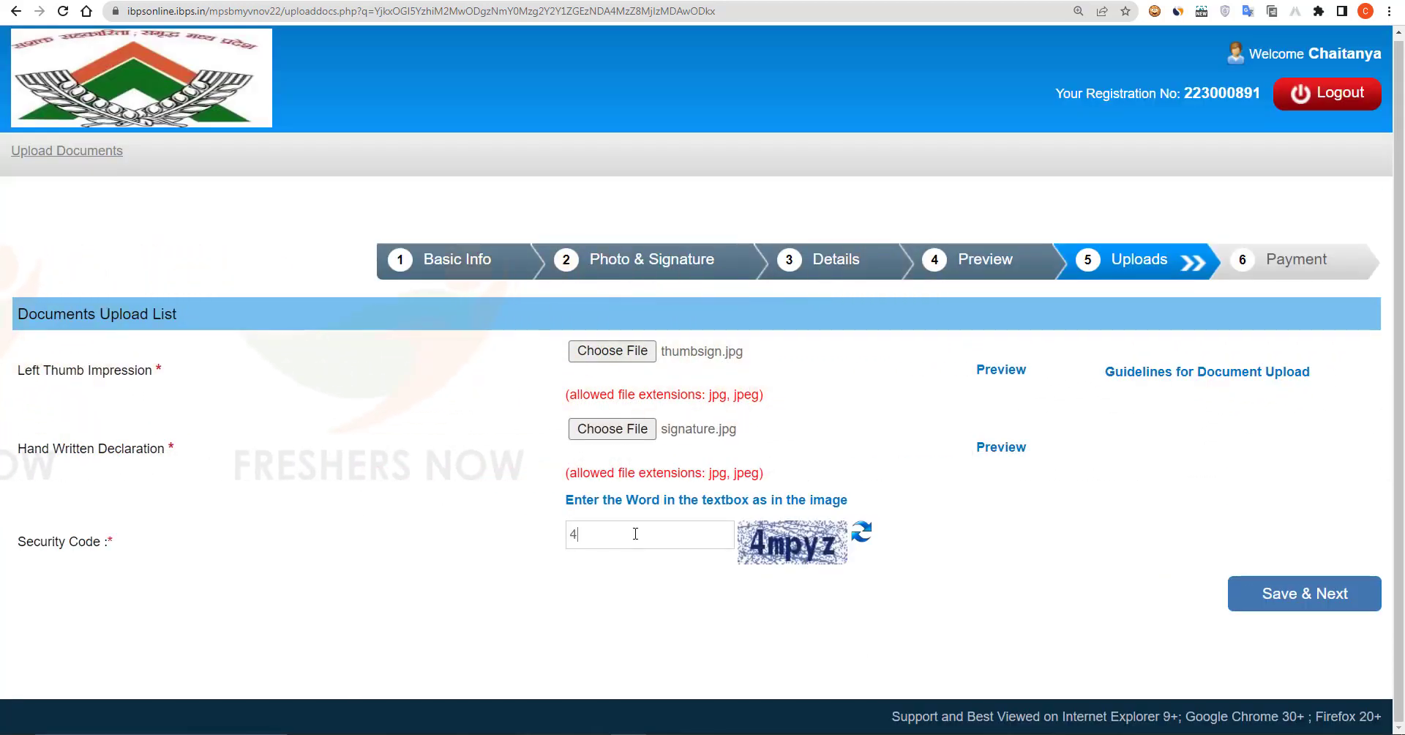
type("mpyz")
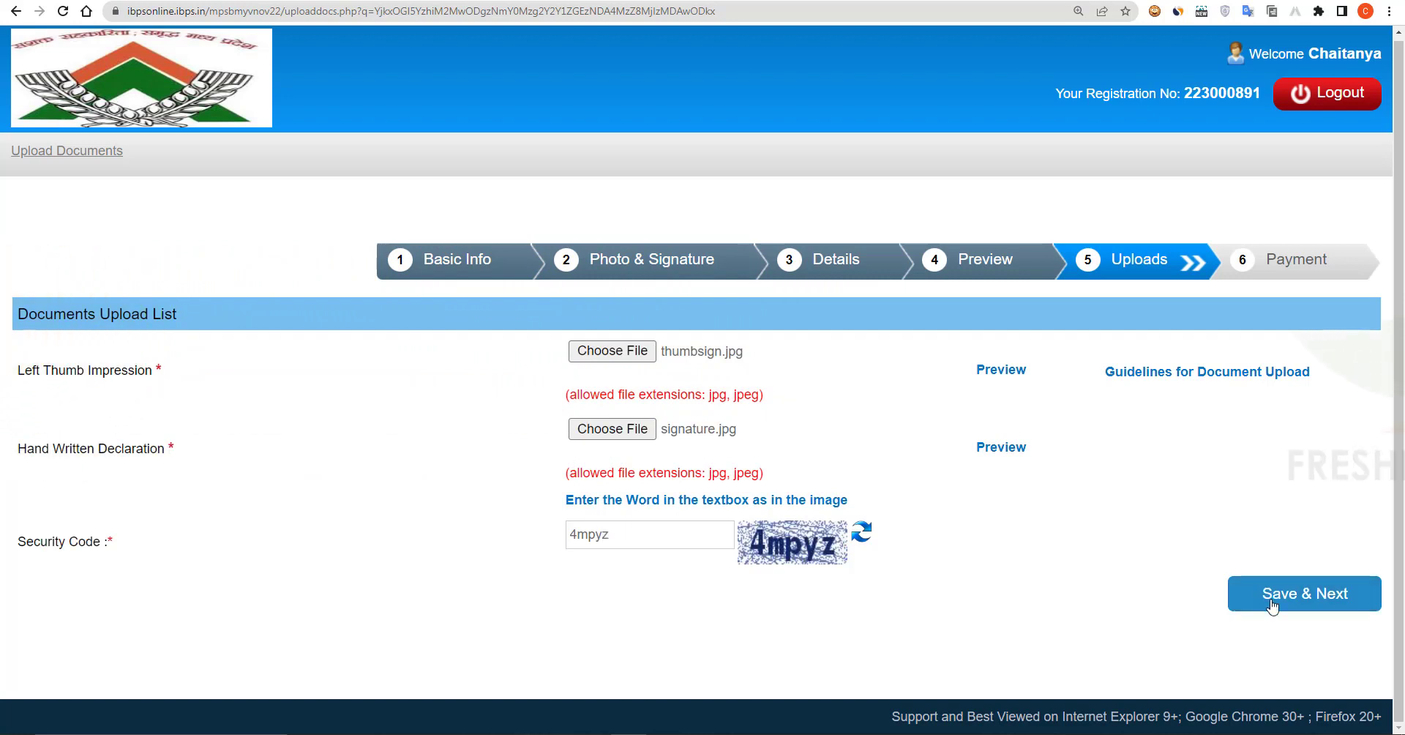
left_click(1271, 602)
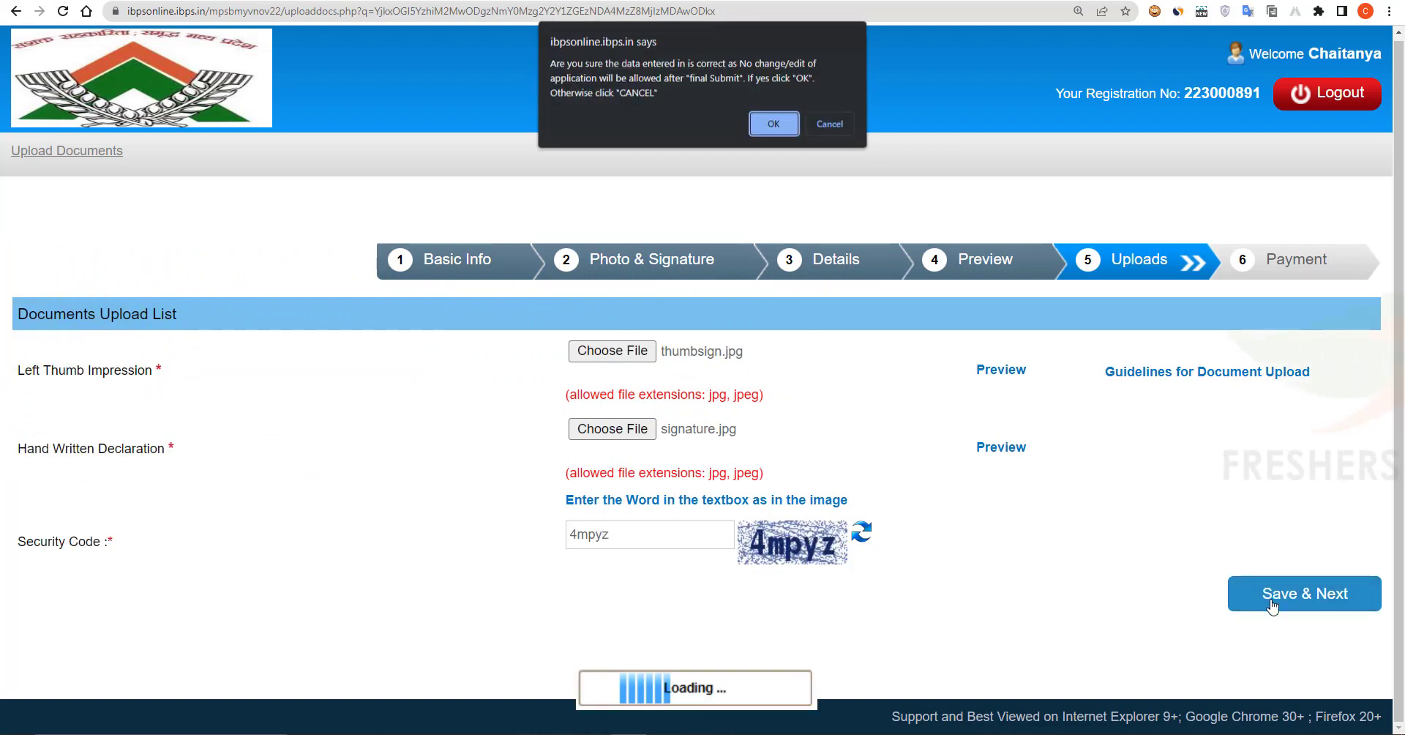
left_click(766, 125)
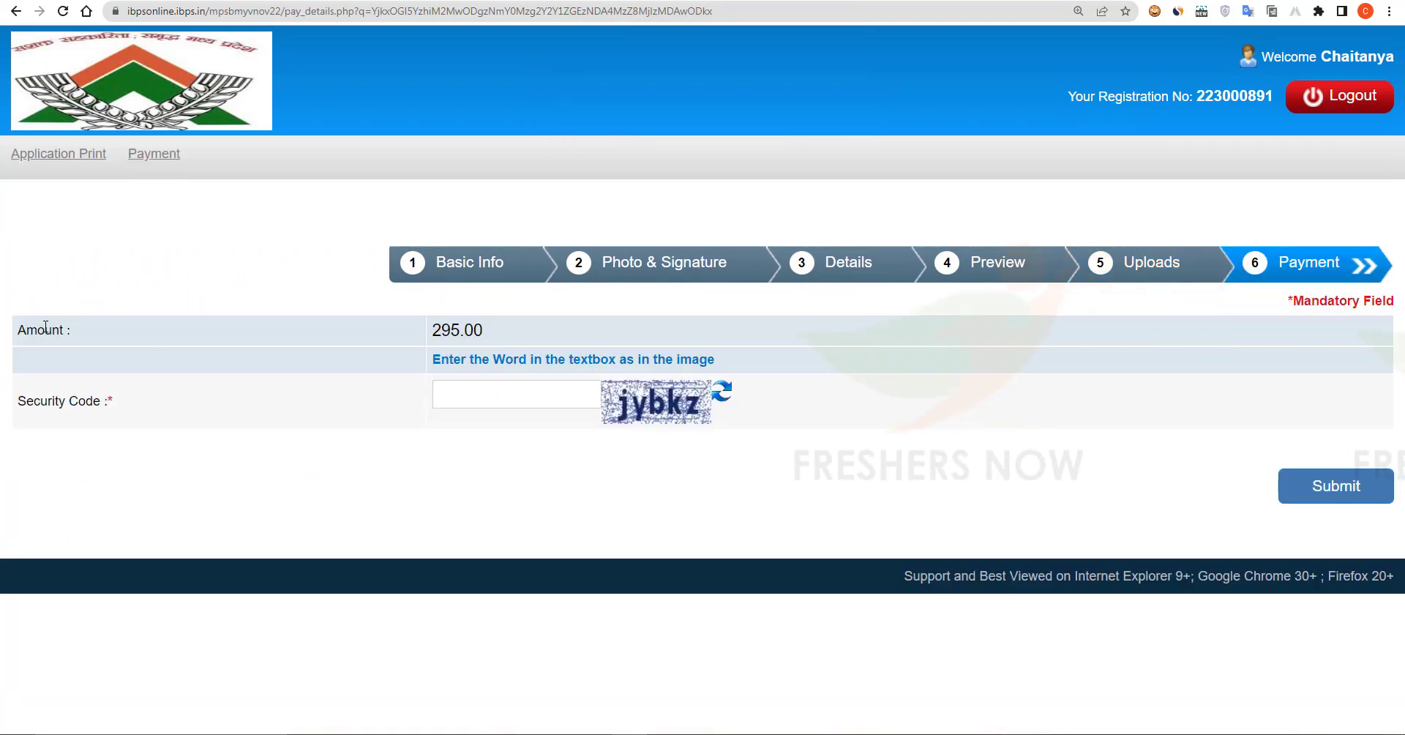
Step: Enter the security code and submit the 295.00 fee, confirming to open BillDesk
left_click(498, 397)
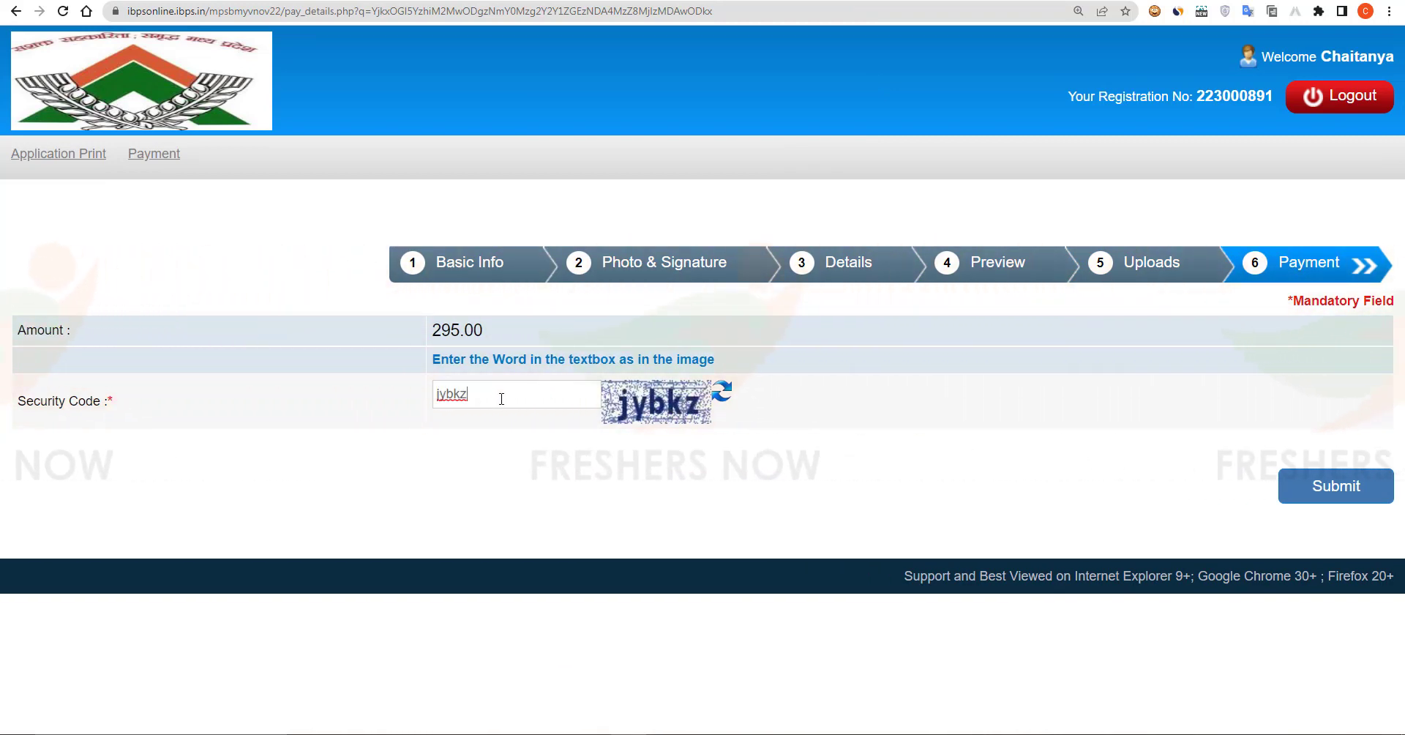
left_click(1334, 488)
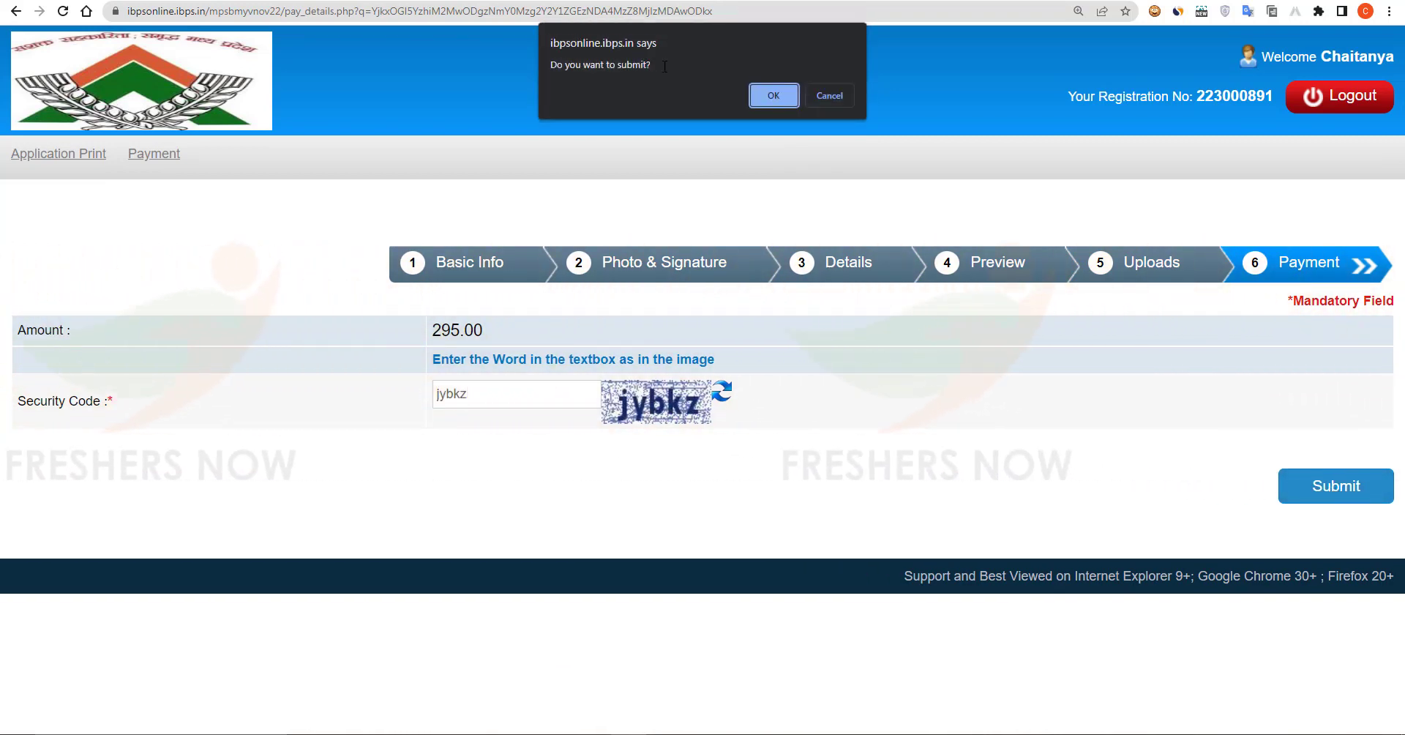
left_click(774, 96)
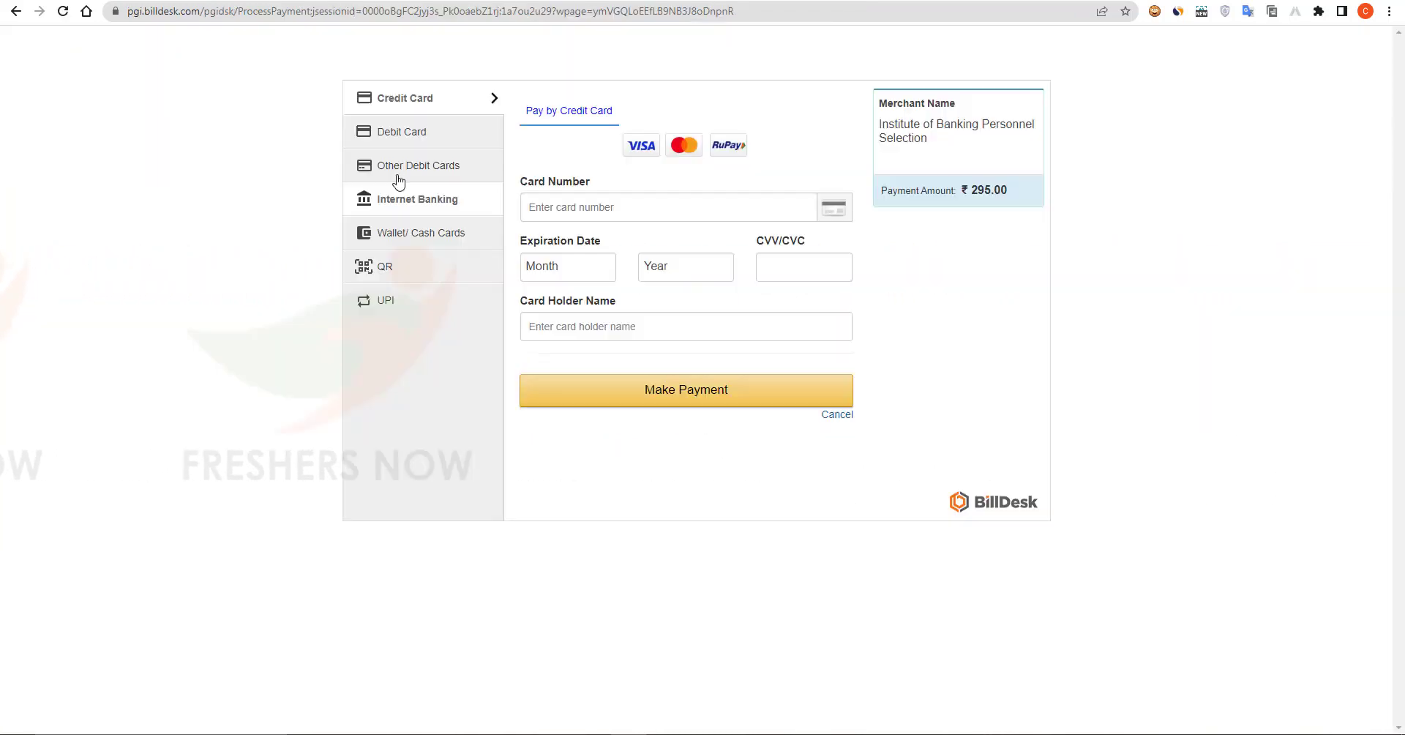